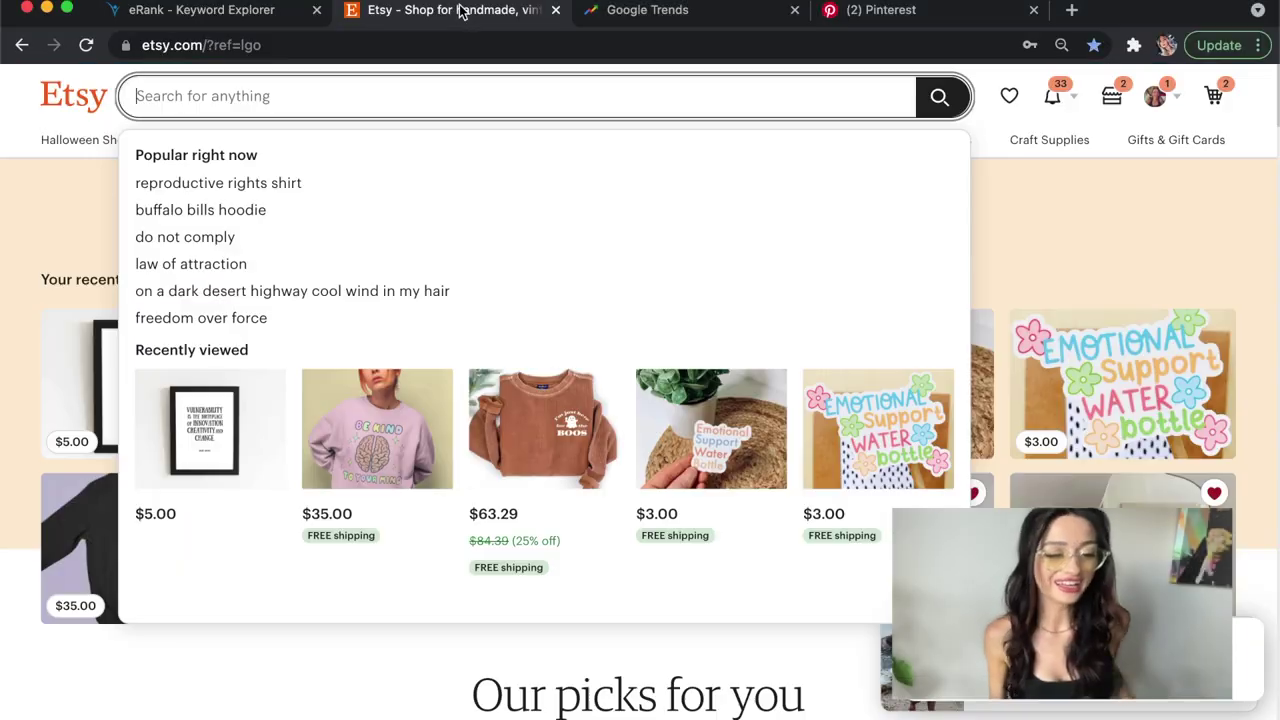
Step: Show Etsy's currently popular searches and run the trending search "law of attraction"
left_click(487, 78)
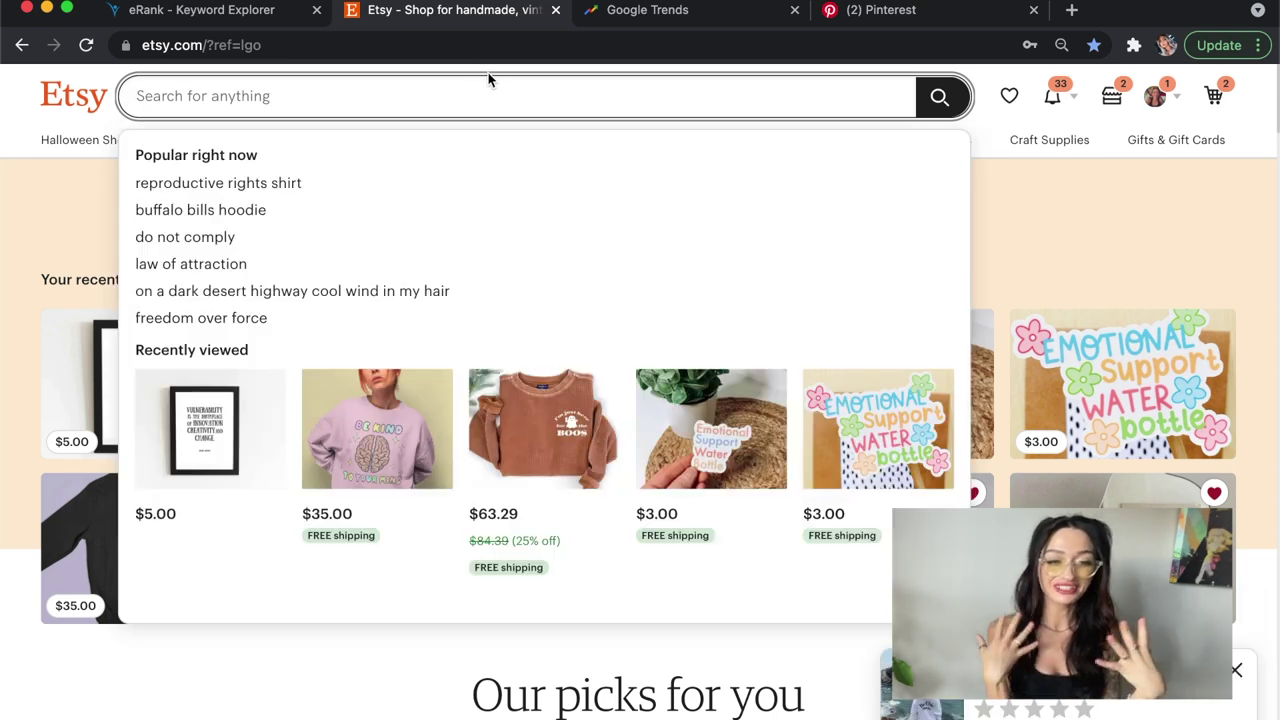
left_click(1118, 192)
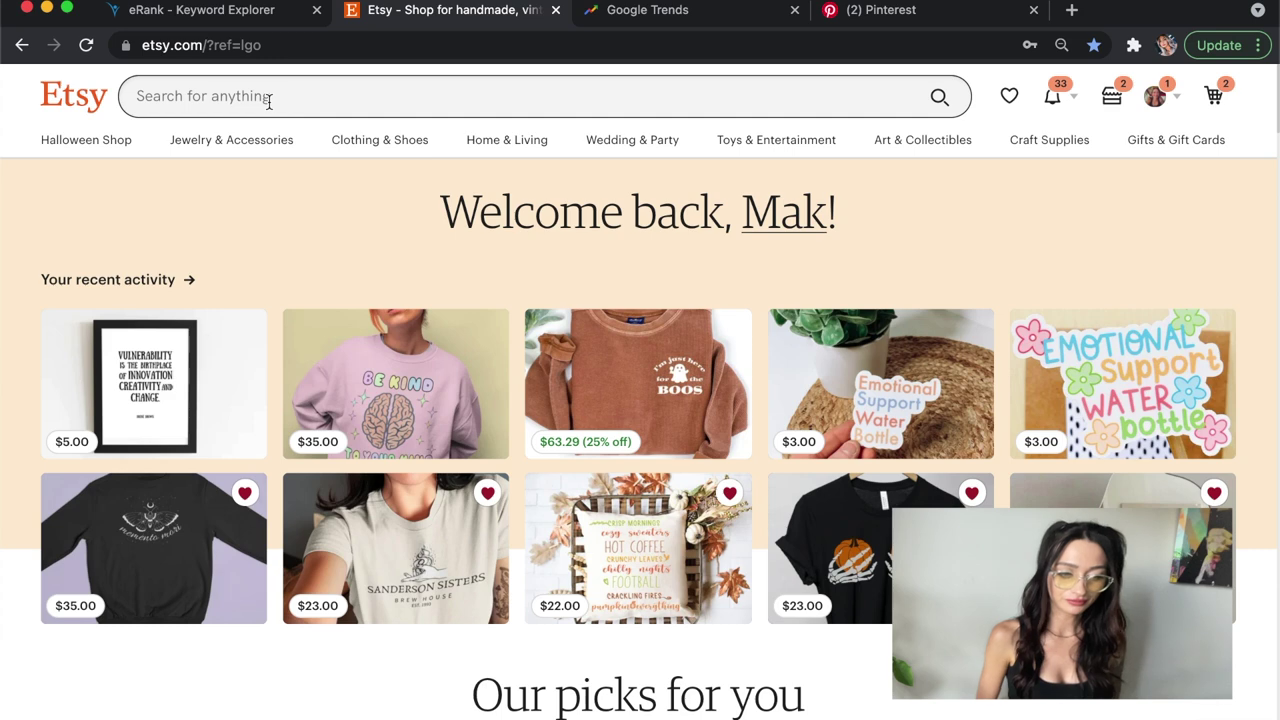
left_click(216, 100)
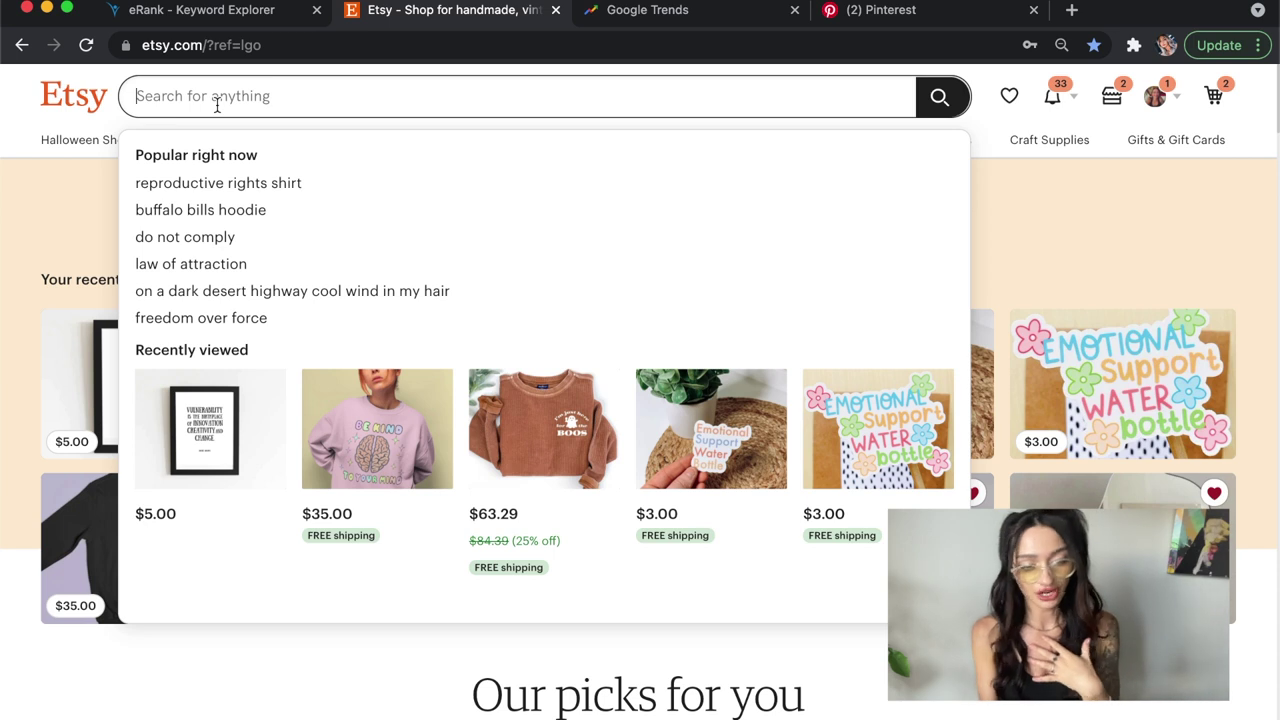
left_click(223, 264)
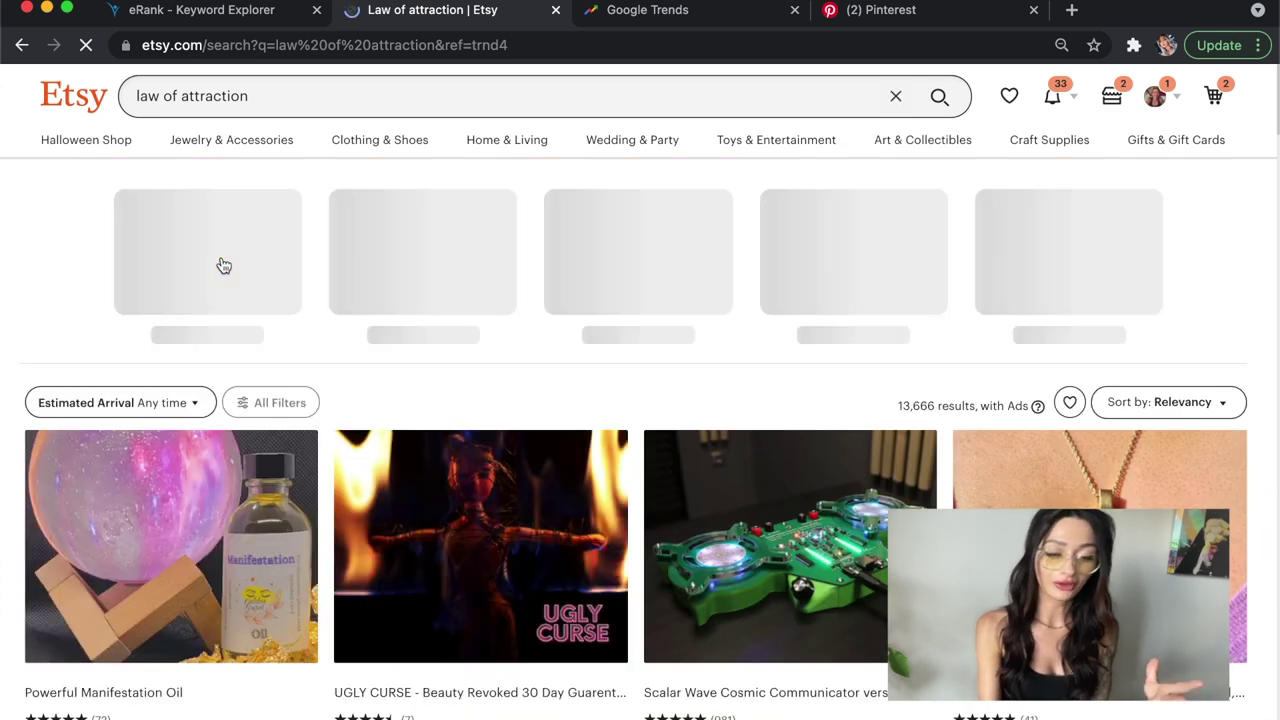
Step: Examine the "law of attraction" listings, including product types, prices, reviews and bestseller badges
scroll(1063, 236, "down", 2)
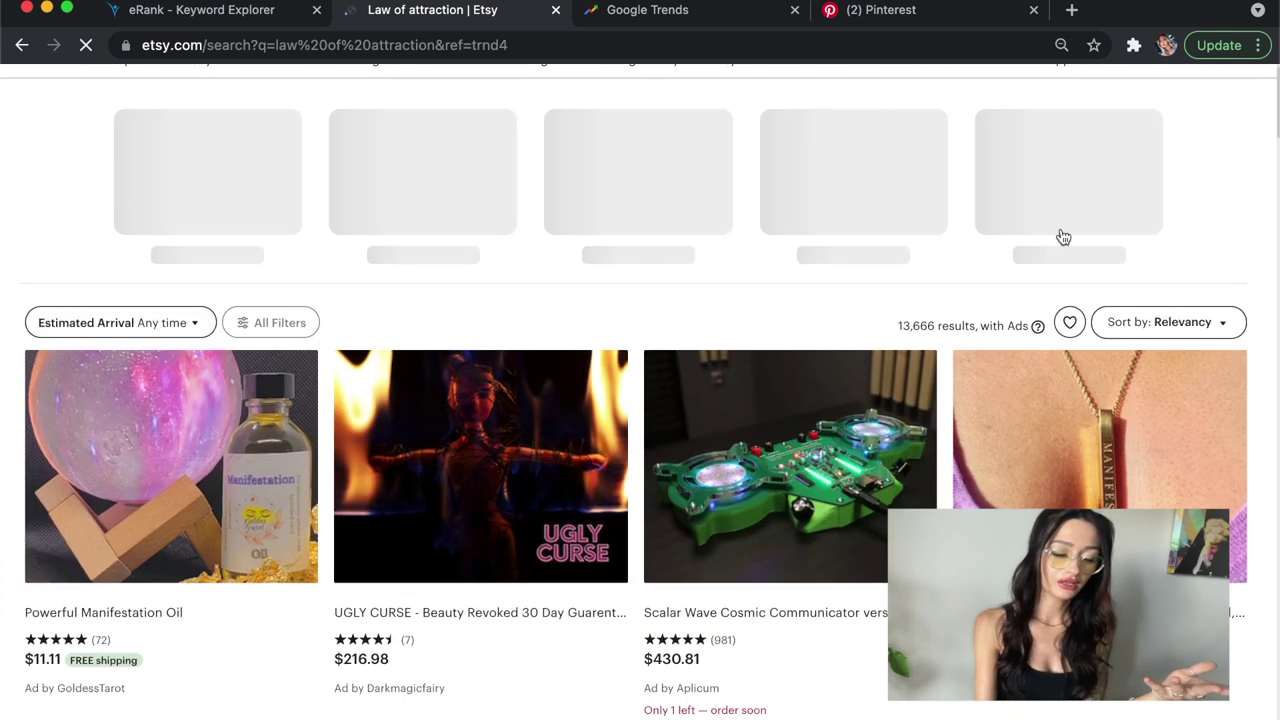
scroll(1063, 236, "down", 5)
scroll(1063, 236, "down", 2)
scroll(1063, 236, "down", 2)
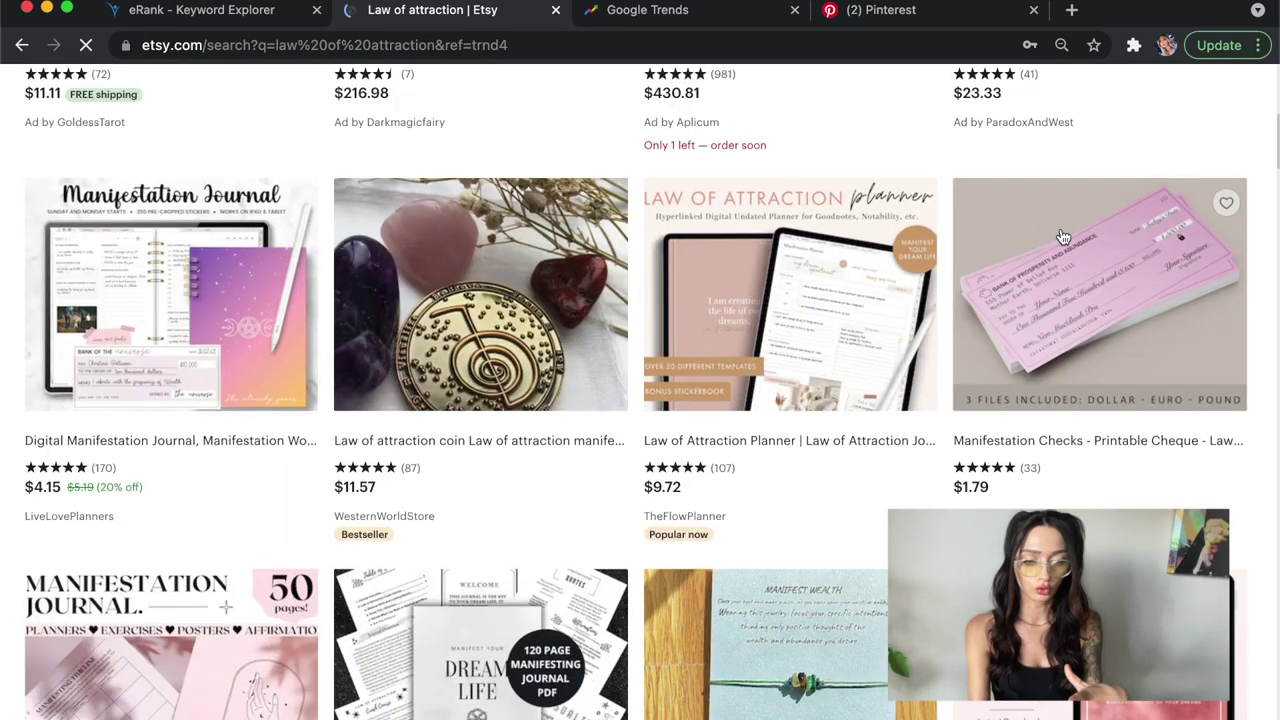
scroll(1063, 236, "down", 5)
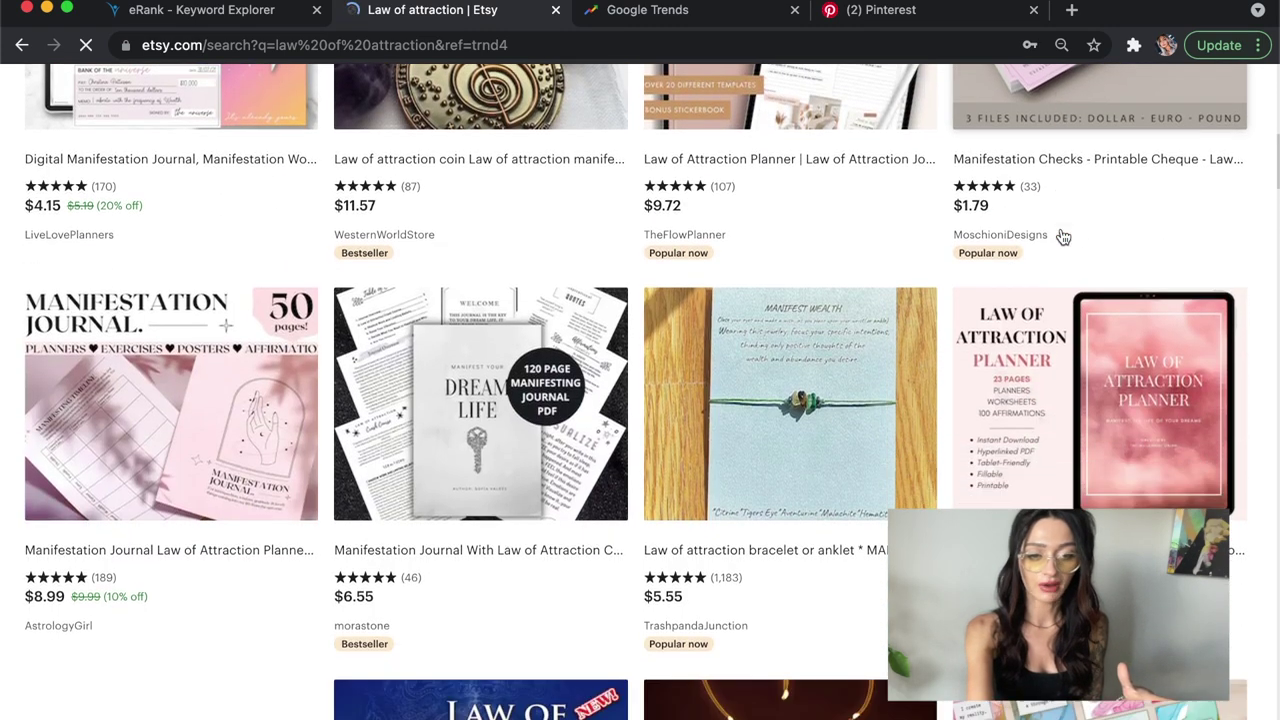
scroll(1063, 236, "down", 5)
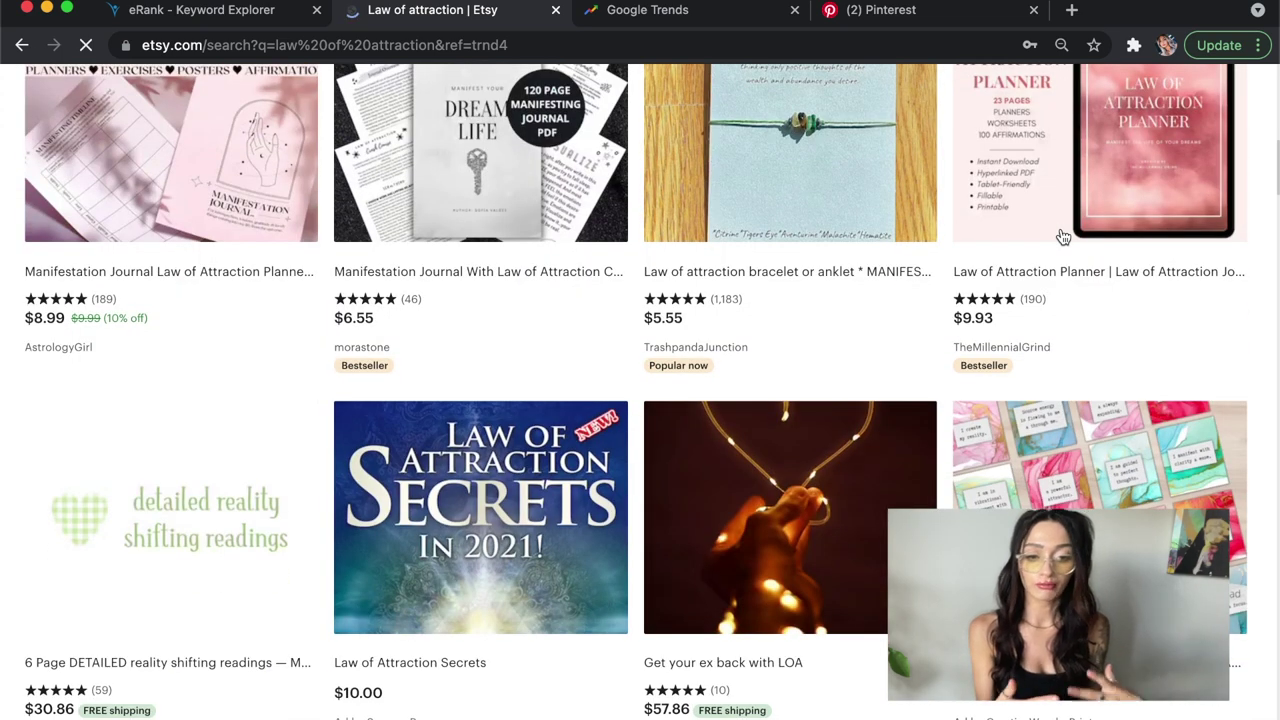
scroll(1063, 236, "down", 1)
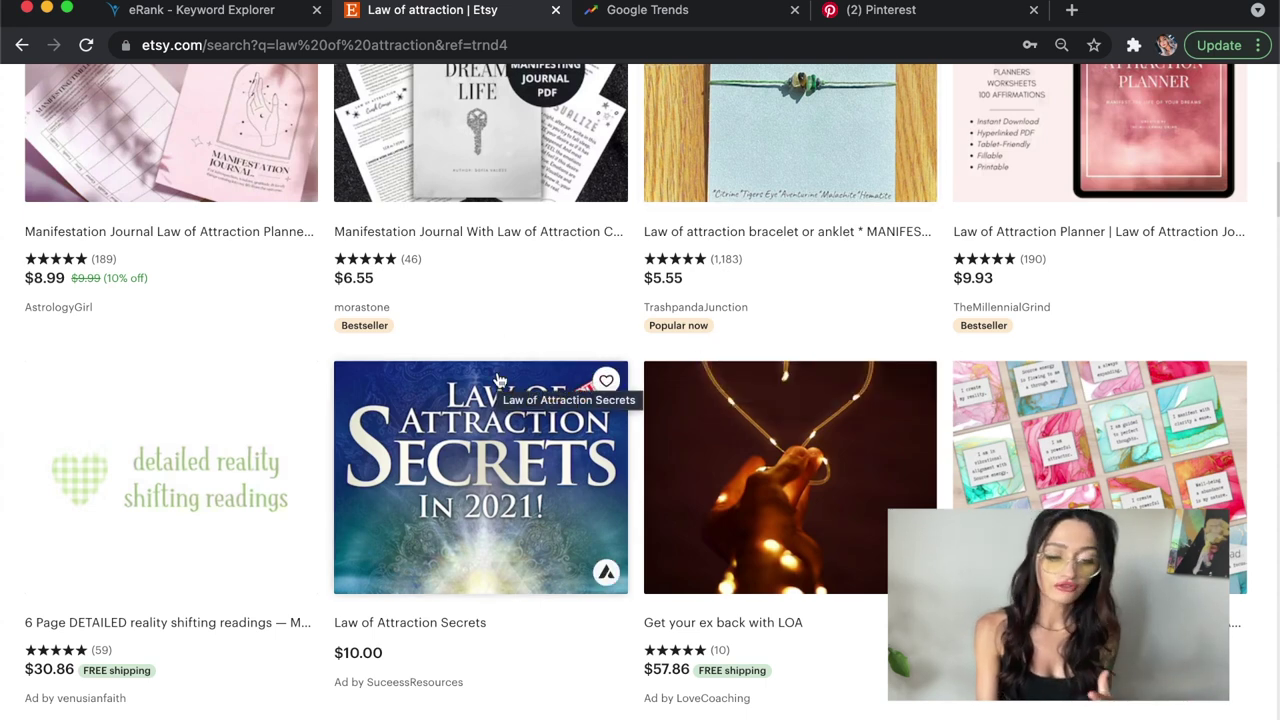
scroll(500, 380, "down", 3)
scroll(500, 380, "down", 5)
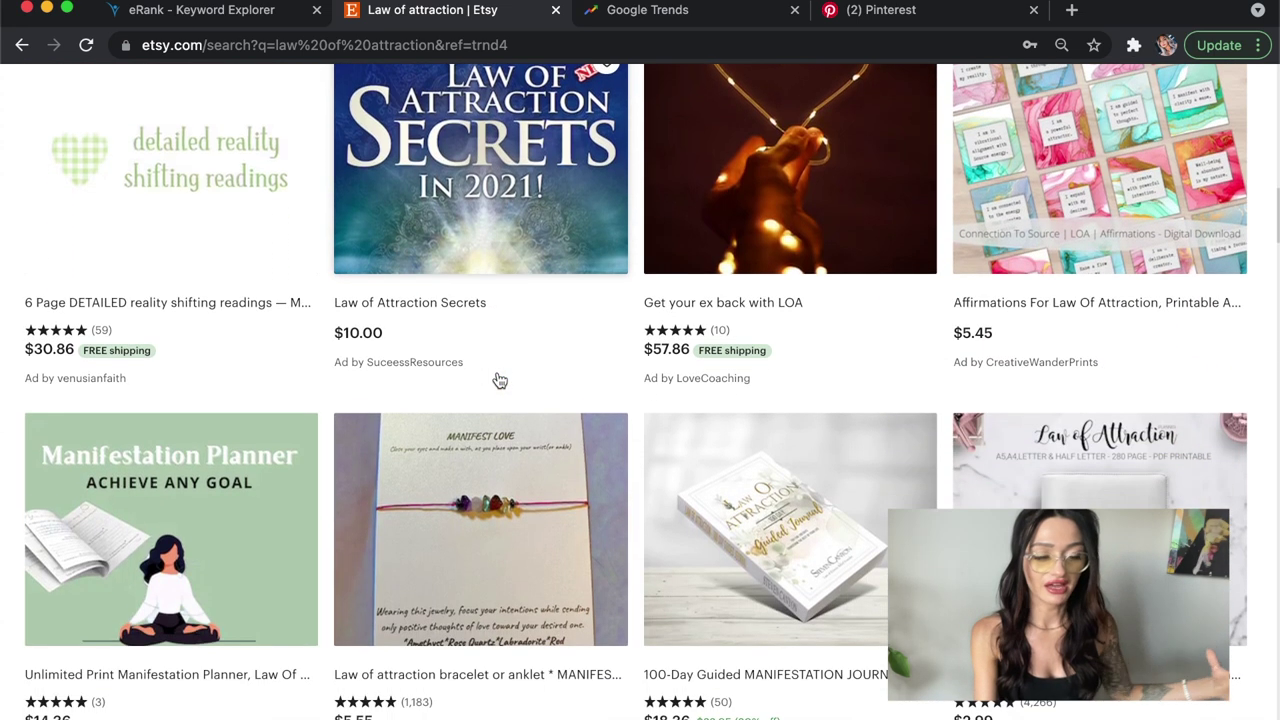
scroll(500, 380, "up", 3)
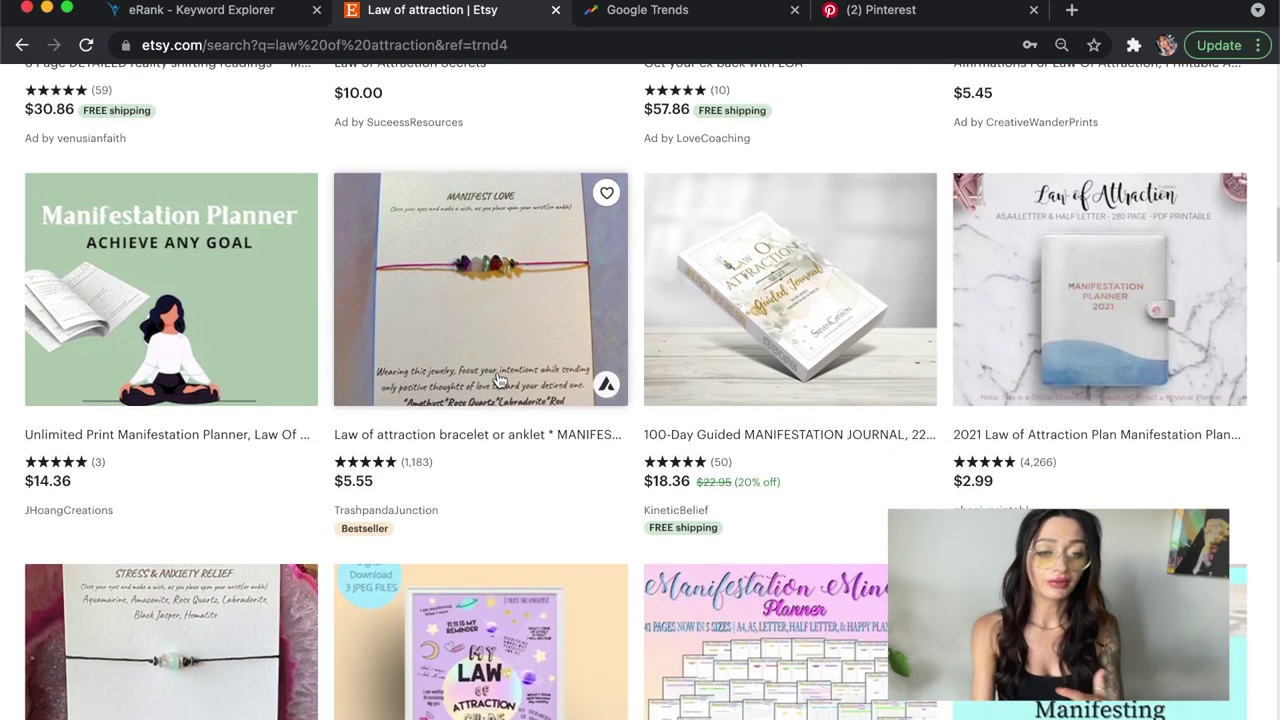
scroll(500, 380, "up", 10)
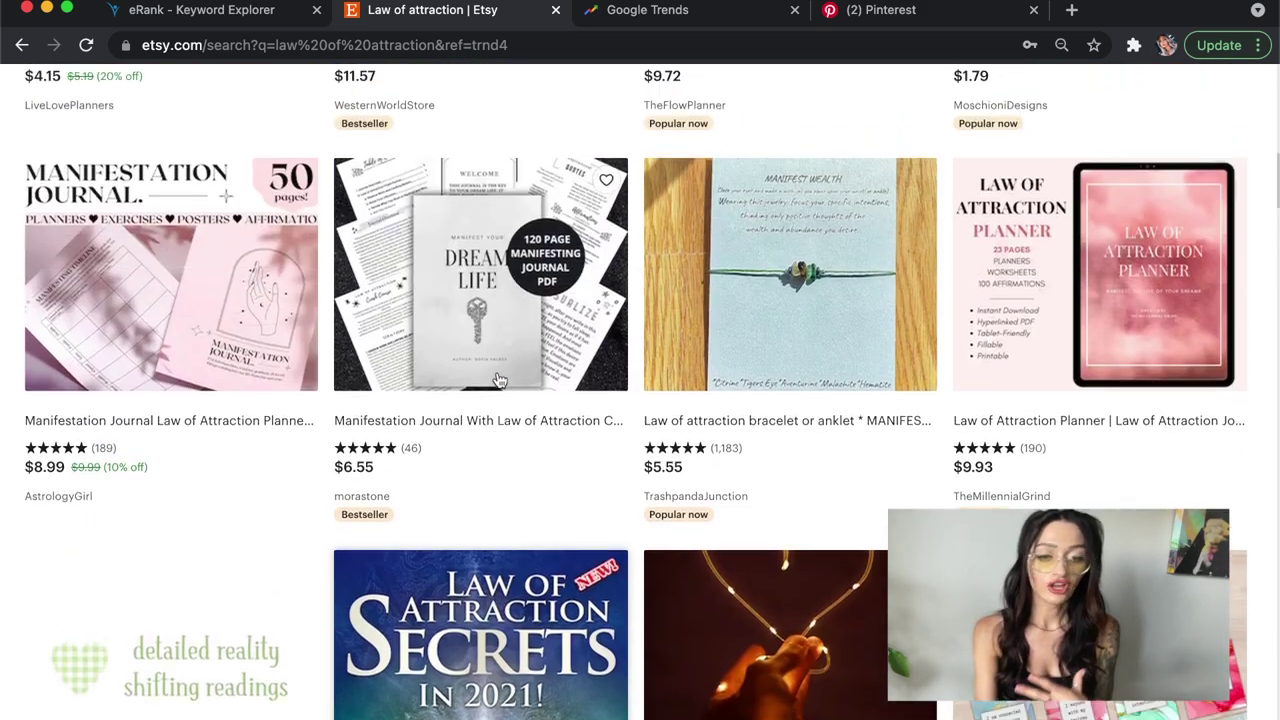
scroll(500, 378, "up", 6)
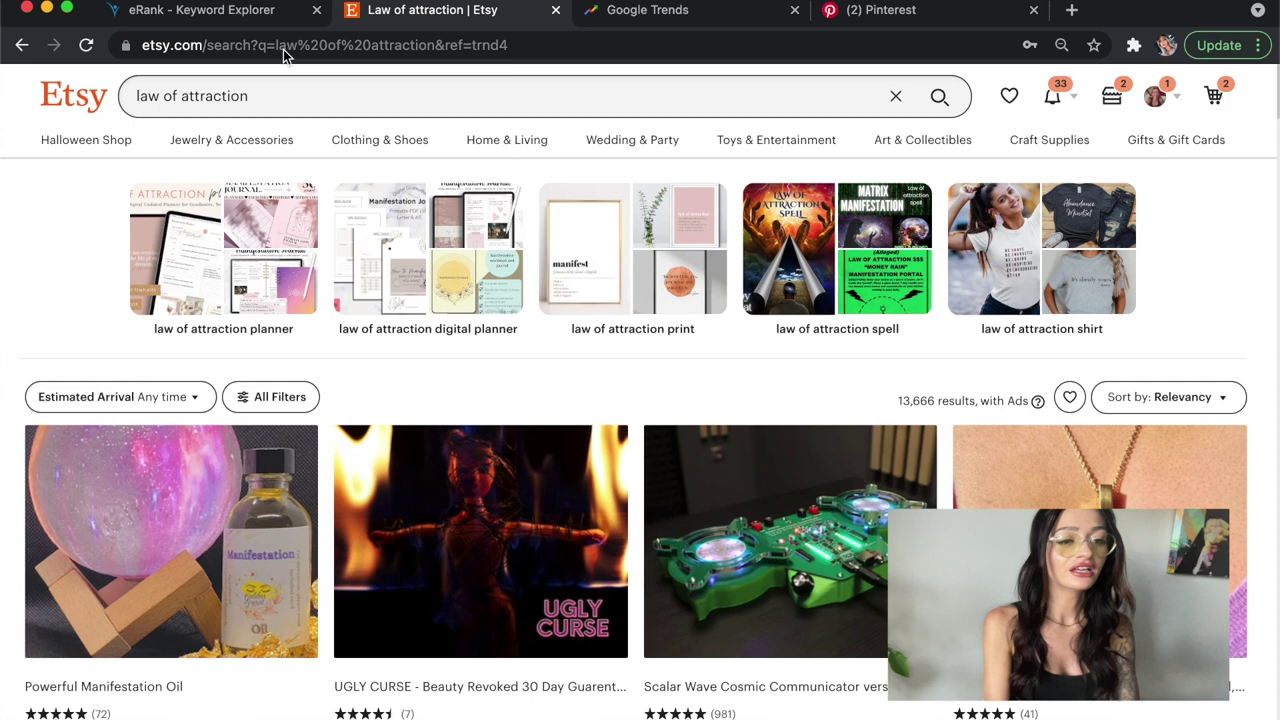
Step: Check the suggested searches related to "law of attraction" and clear the search term
left_click(260, 94)
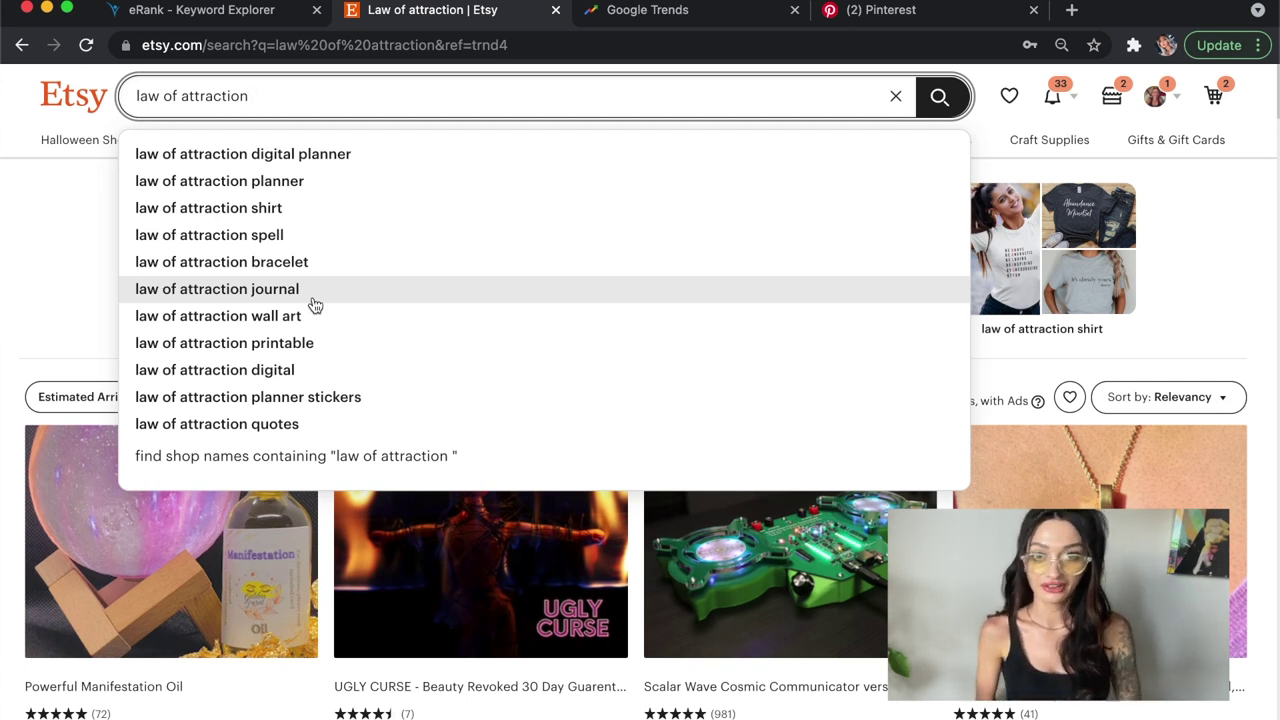
key("super+a")
key("BackSpace")
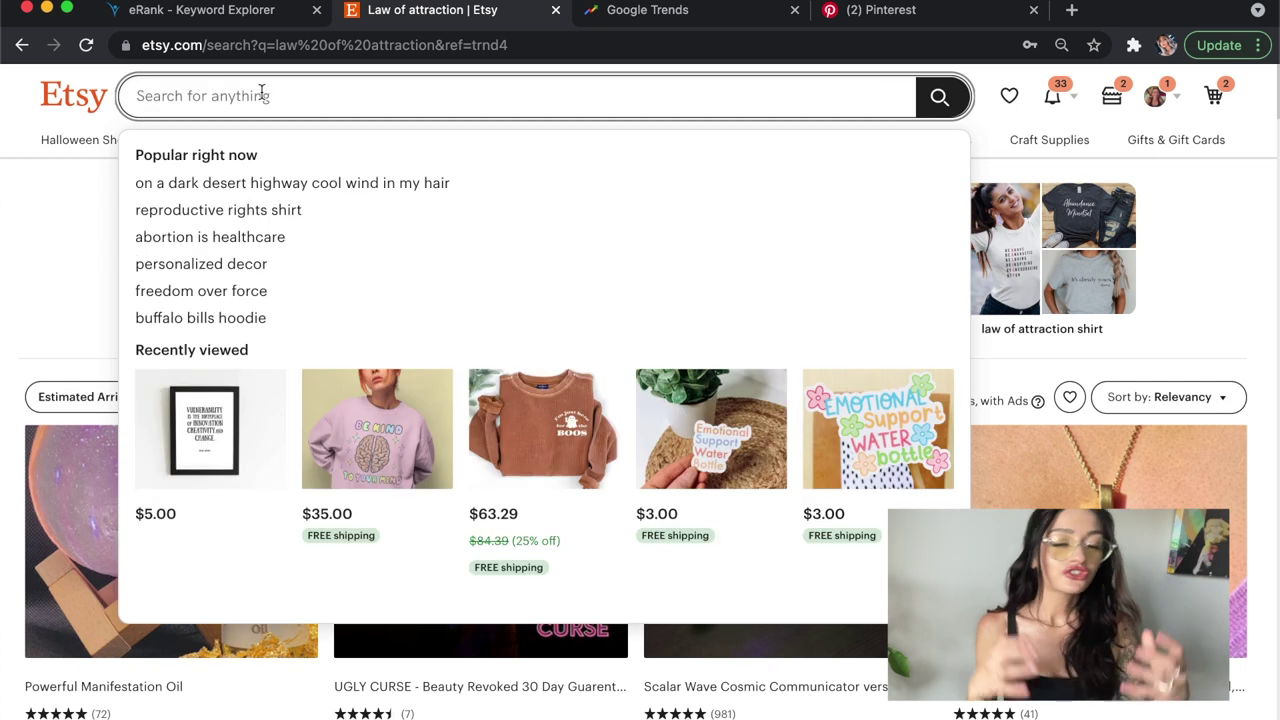
Step: Look up the search suggestions for "fall" and run the suggested search "fall sweatshirt"
left_click(174, 94)
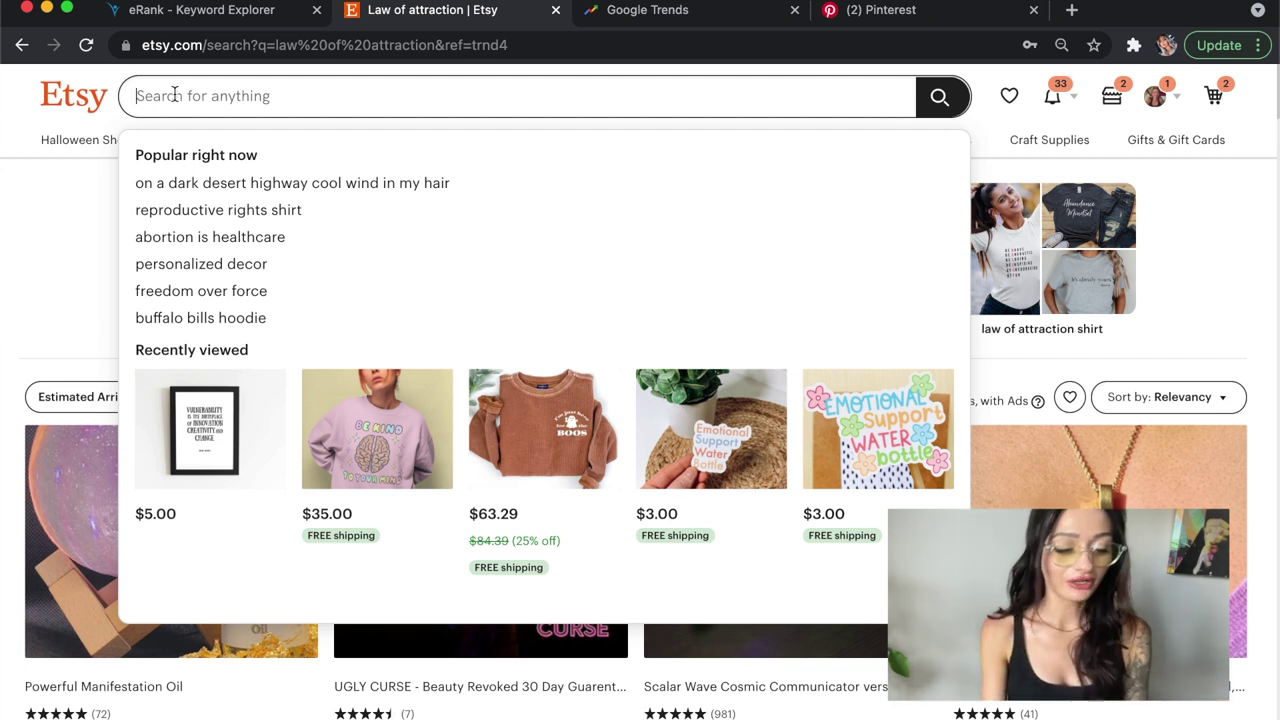
type("fall")
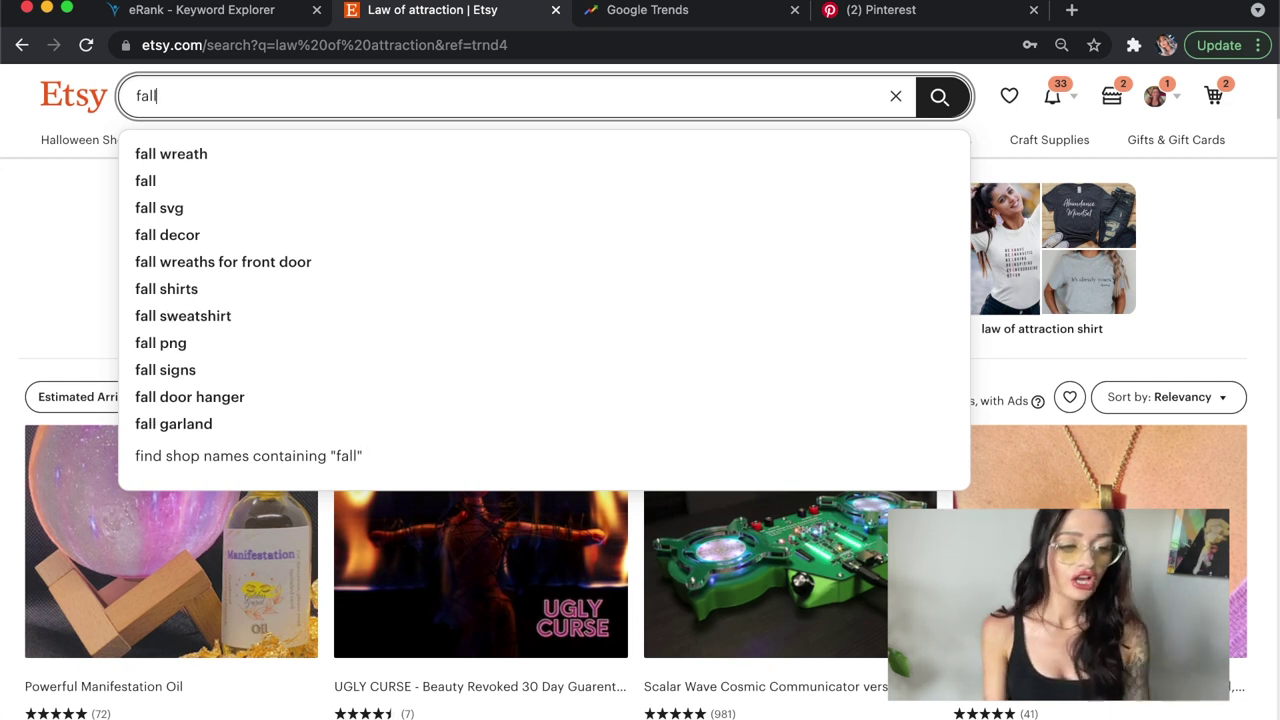
left_click(182, 326)
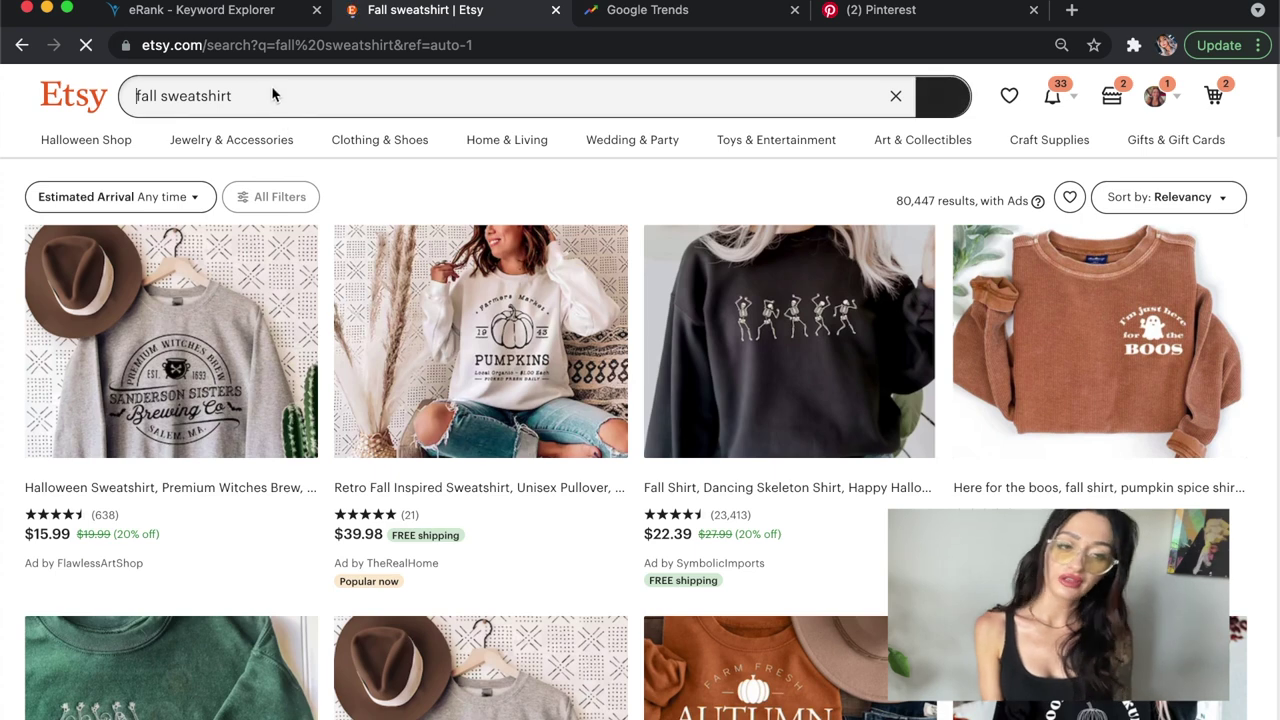
Step: Narrow the search to the suggested phrase "fall sweatshirt spooky season"
left_click(244, 104)
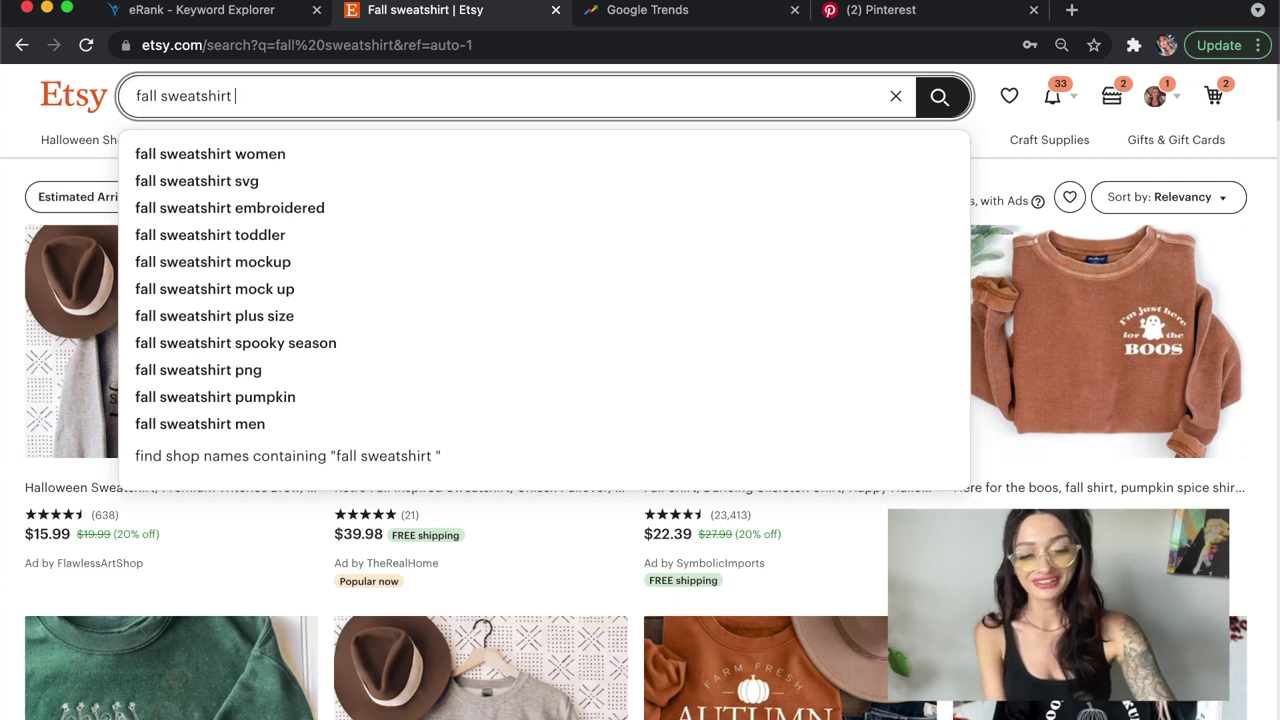
left_click(306, 343)
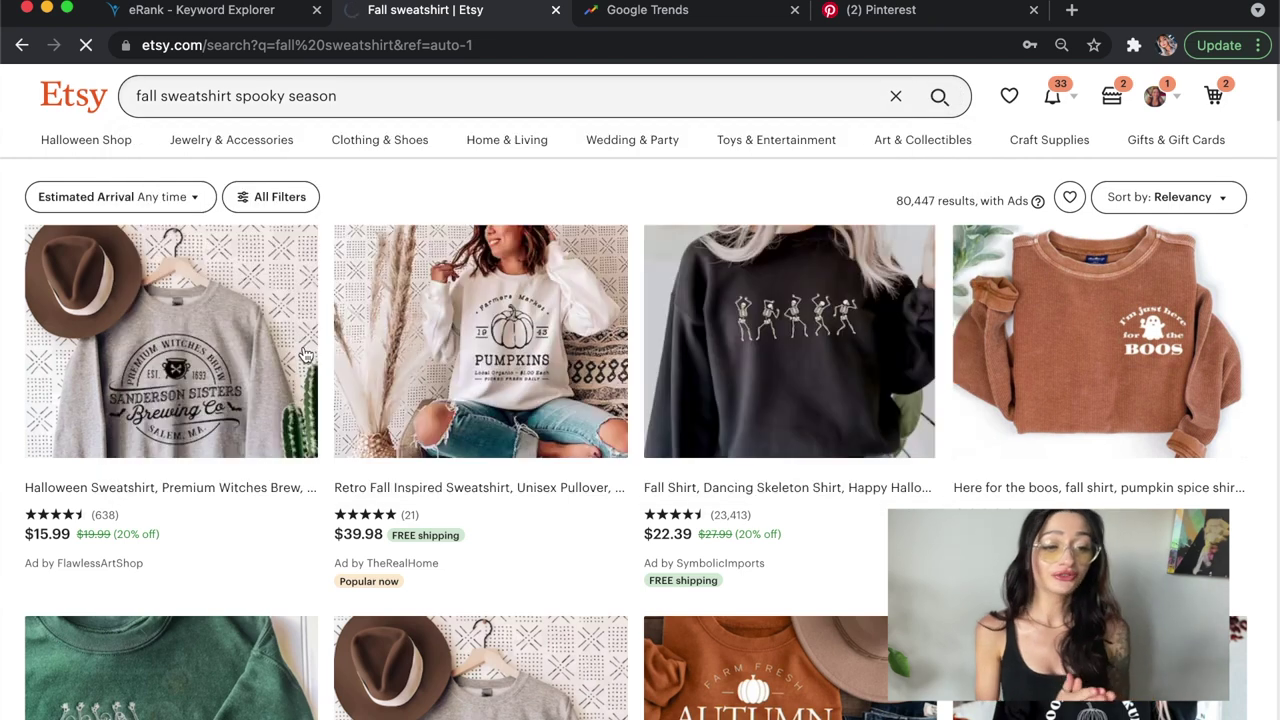
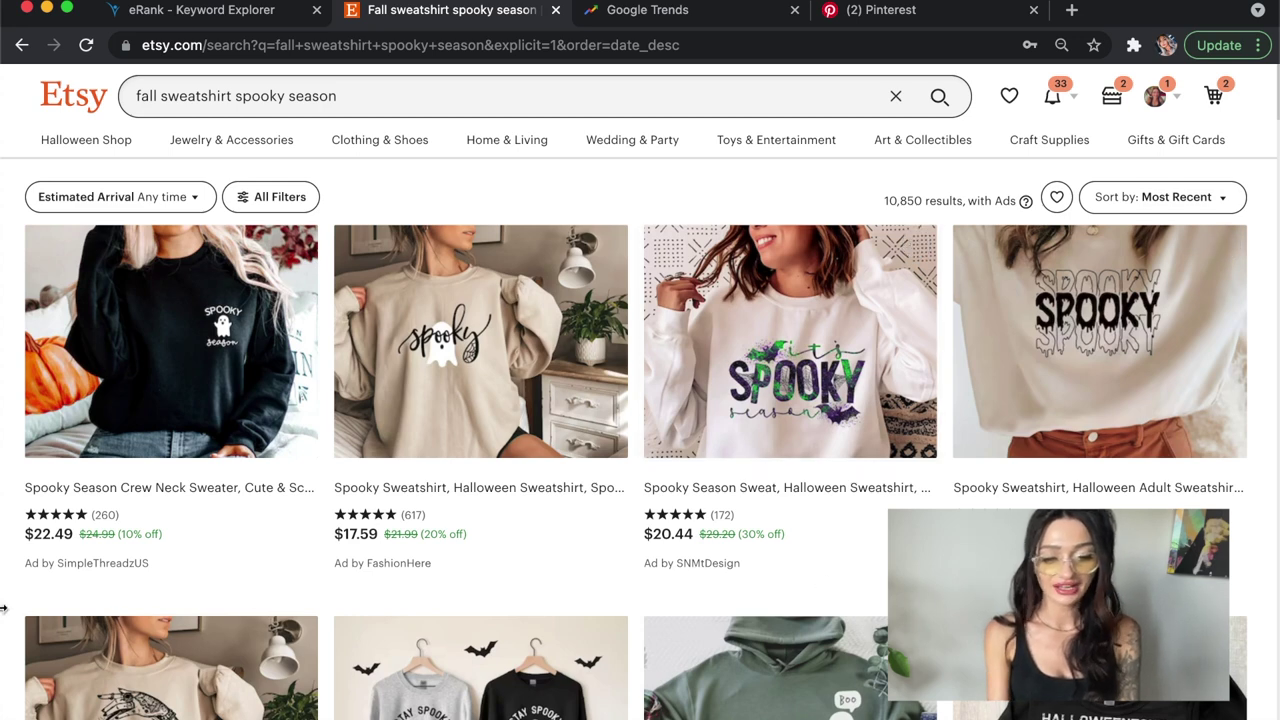
Step: Examine the most recent "fall sweatshirt spooky season" listings for designs, prices, reviews and popularity badges
scroll(4, 608, "down", 3)
scroll(4, 608, "down", 3)
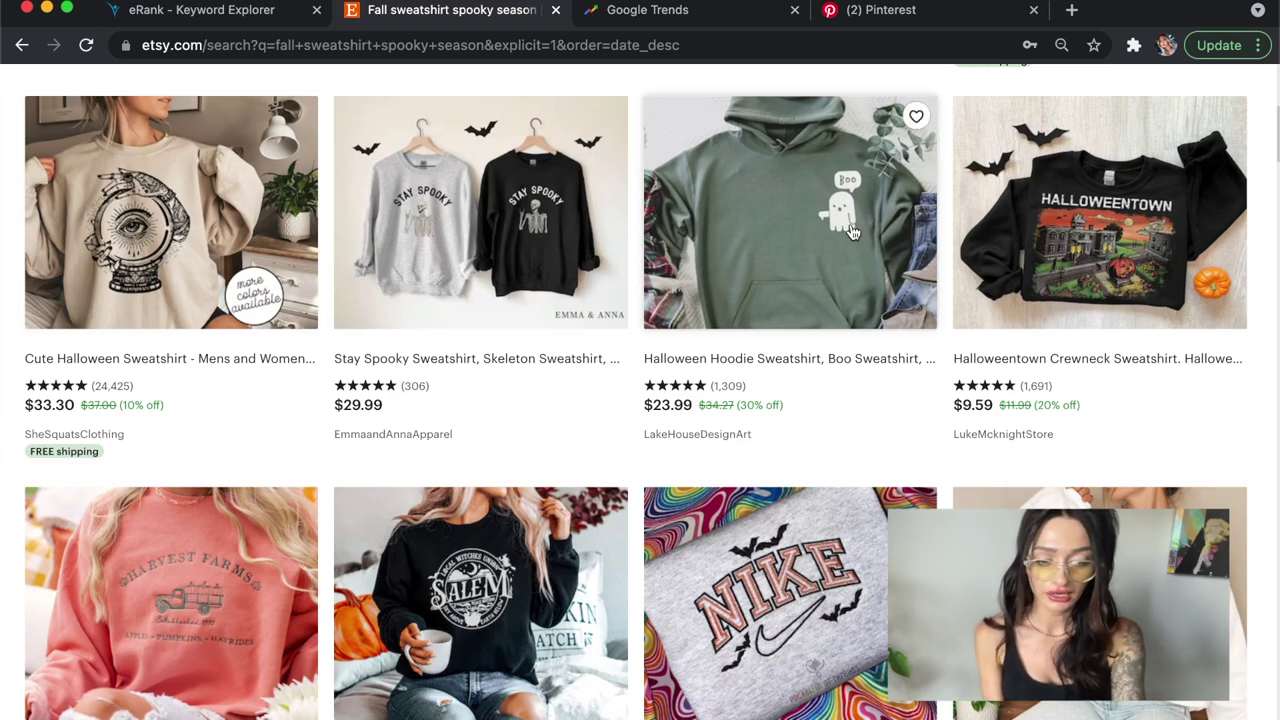
scroll(1090, 298, "down", 3)
scroll(1093, 301, "down", 4)
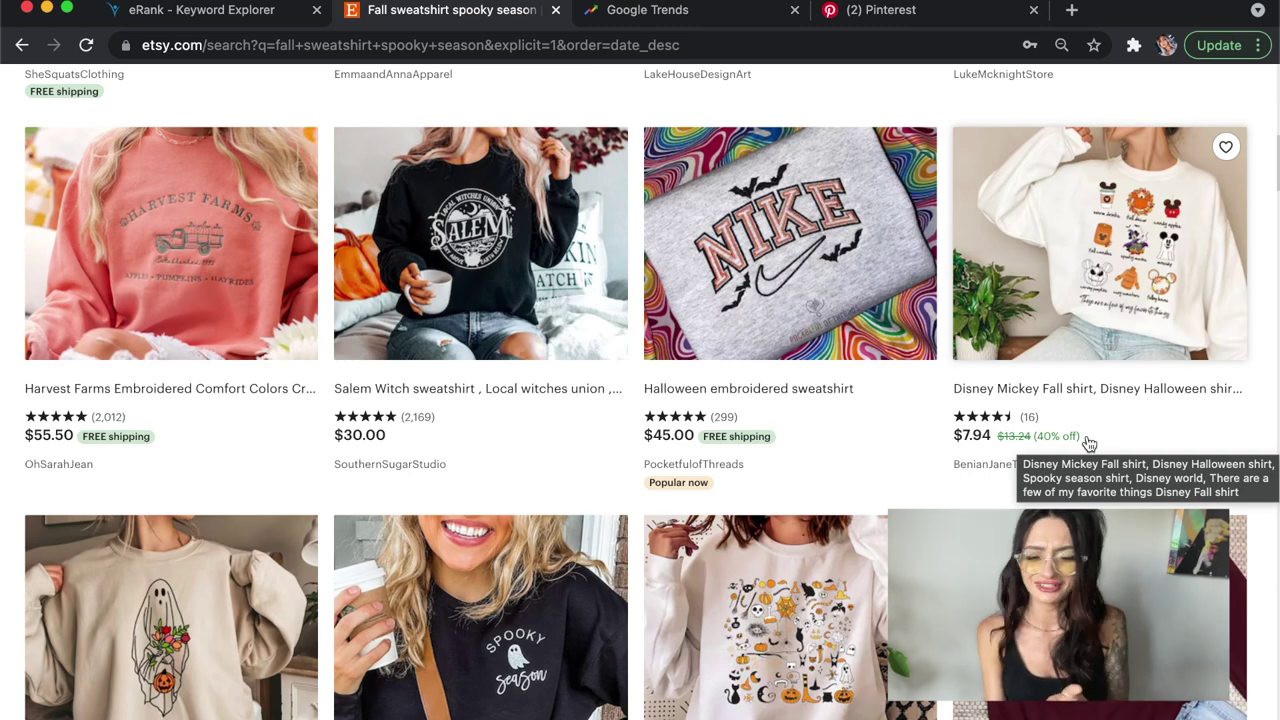
scroll(1089, 443, "down", 5)
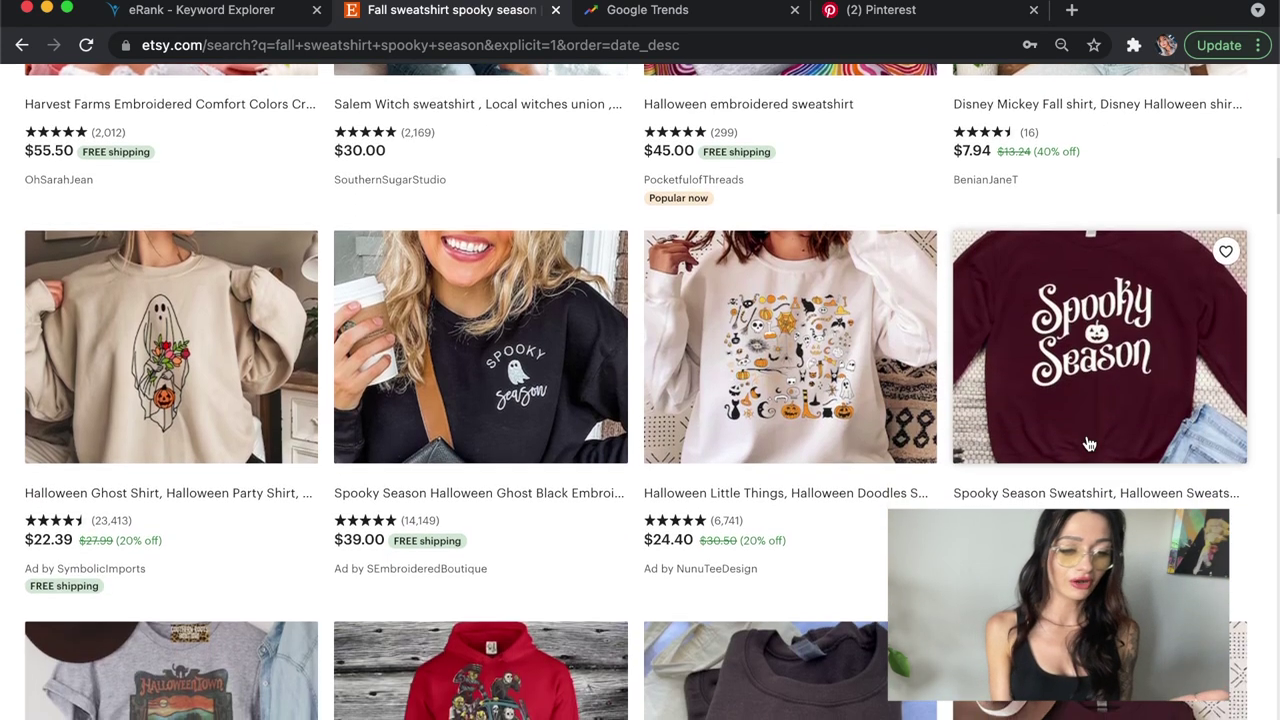
scroll(1089, 443, "down", 2)
scroll(1276, 158, "down", 1)
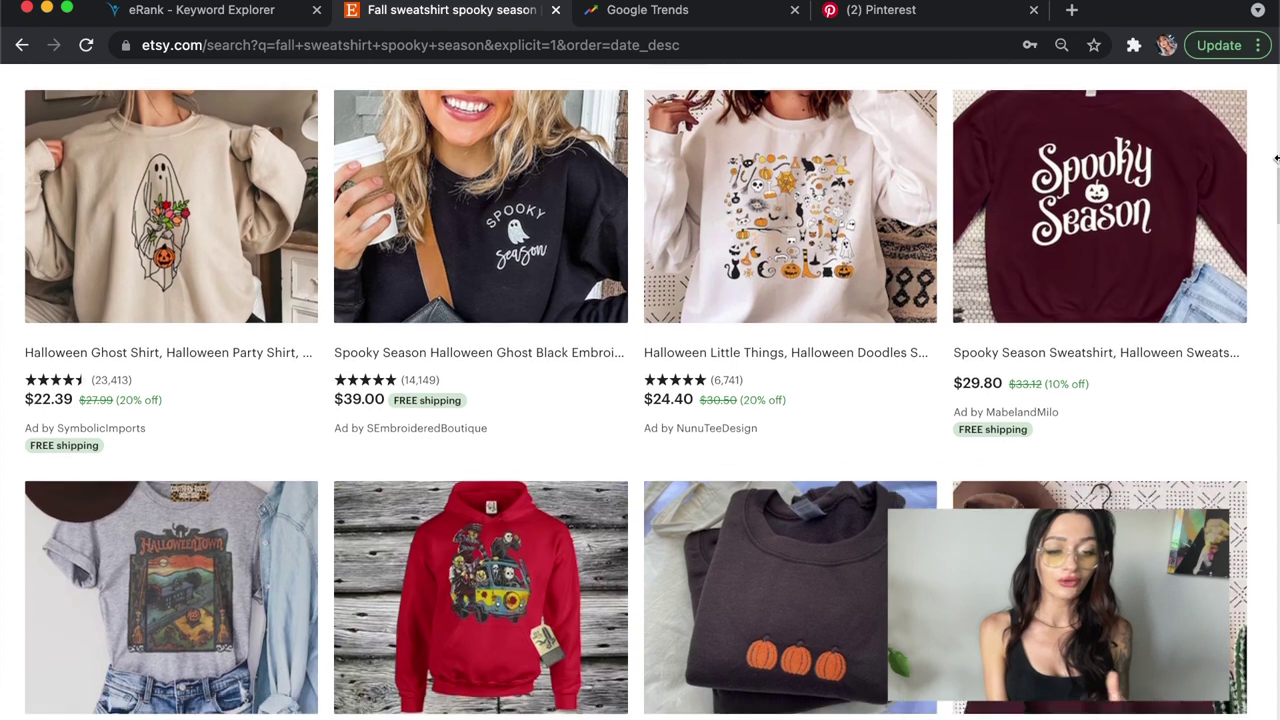
scroll(1276, 158, "down", 5)
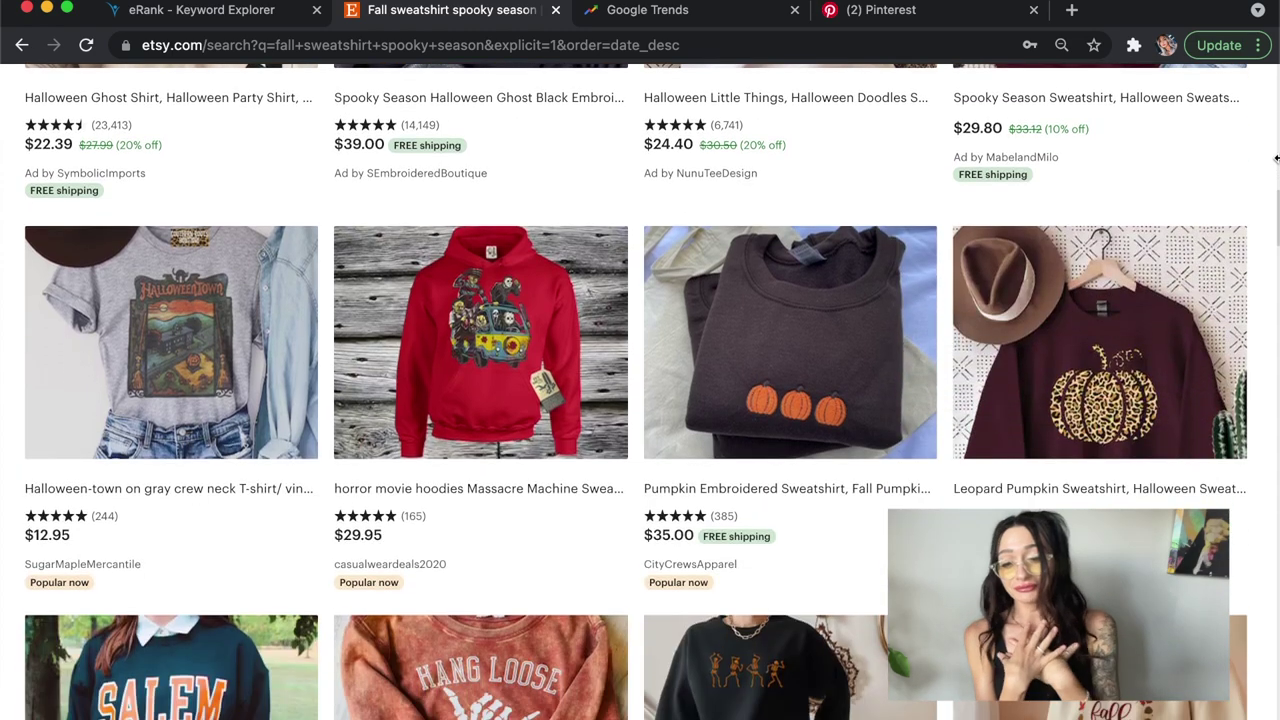
scroll(1276, 158, "down", 2)
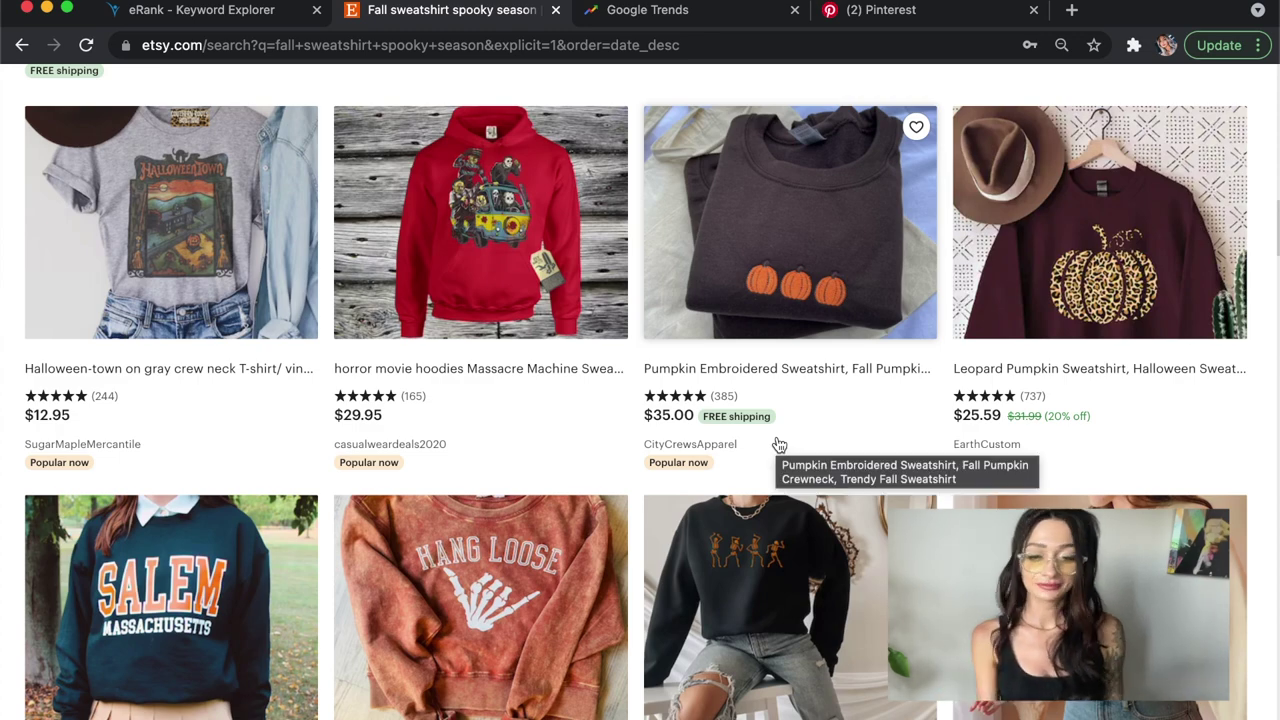
scroll(779, 444, "down", 4)
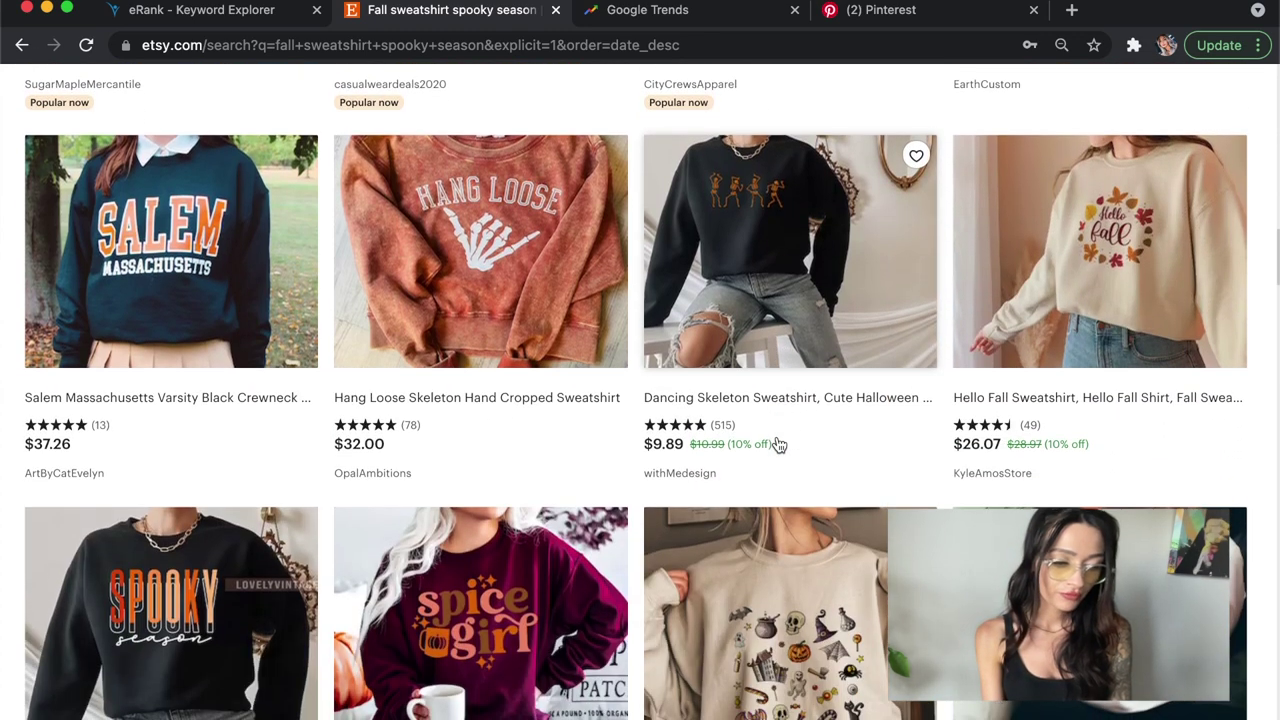
scroll(615, 600, "up", 1)
scroll(622, 612, "down", 1)
scroll(622, 612, "down", 2)
scroll(622, 612, "up", 3)
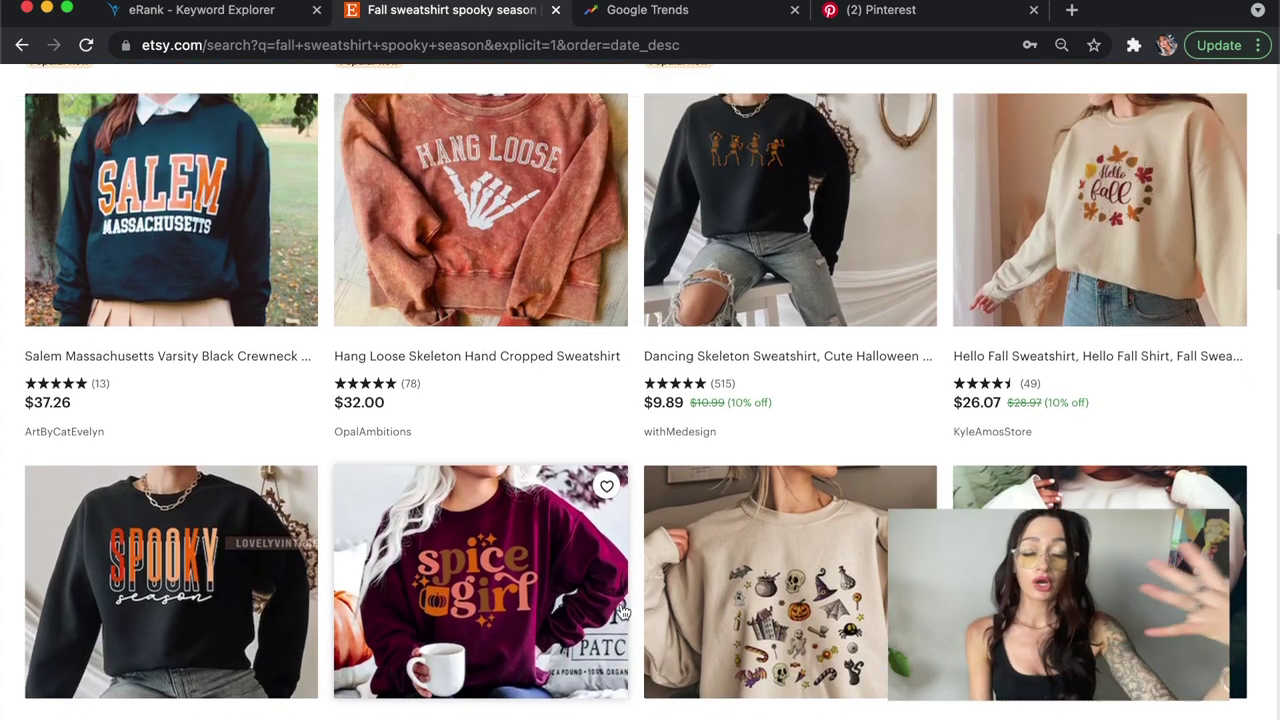
scroll(622, 612, "up", 8)
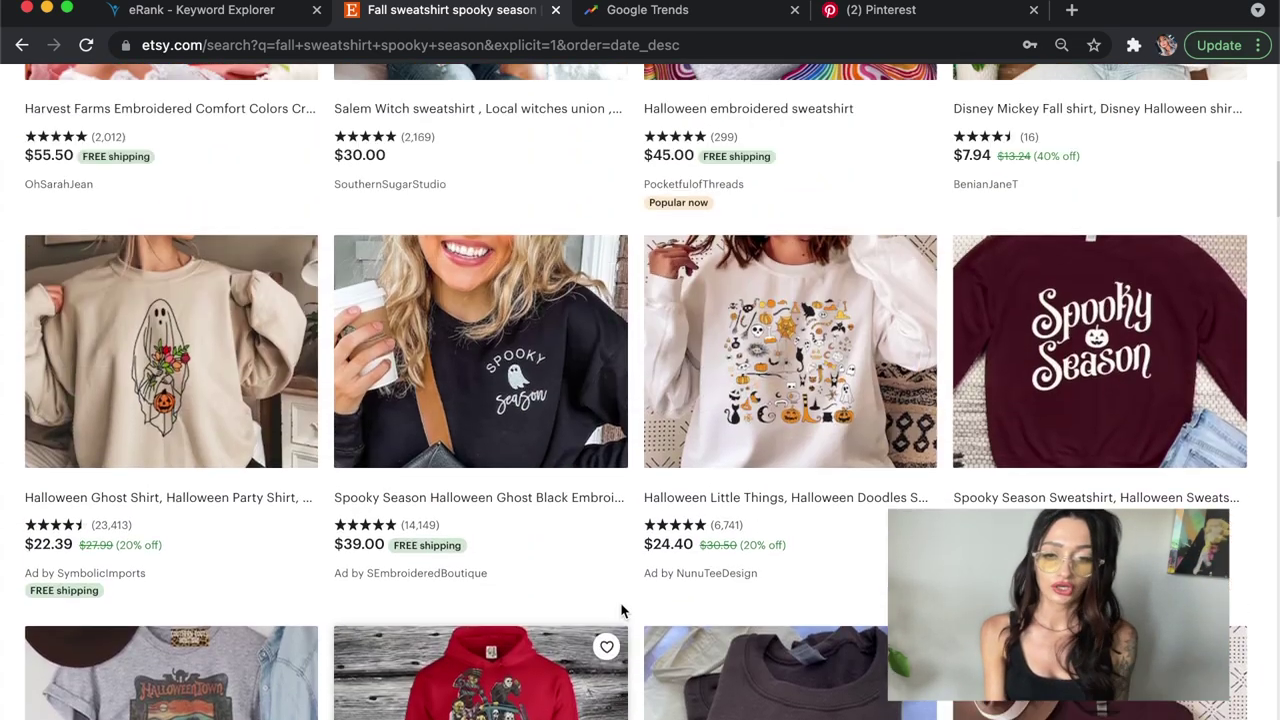
scroll(622, 612, "up", 11)
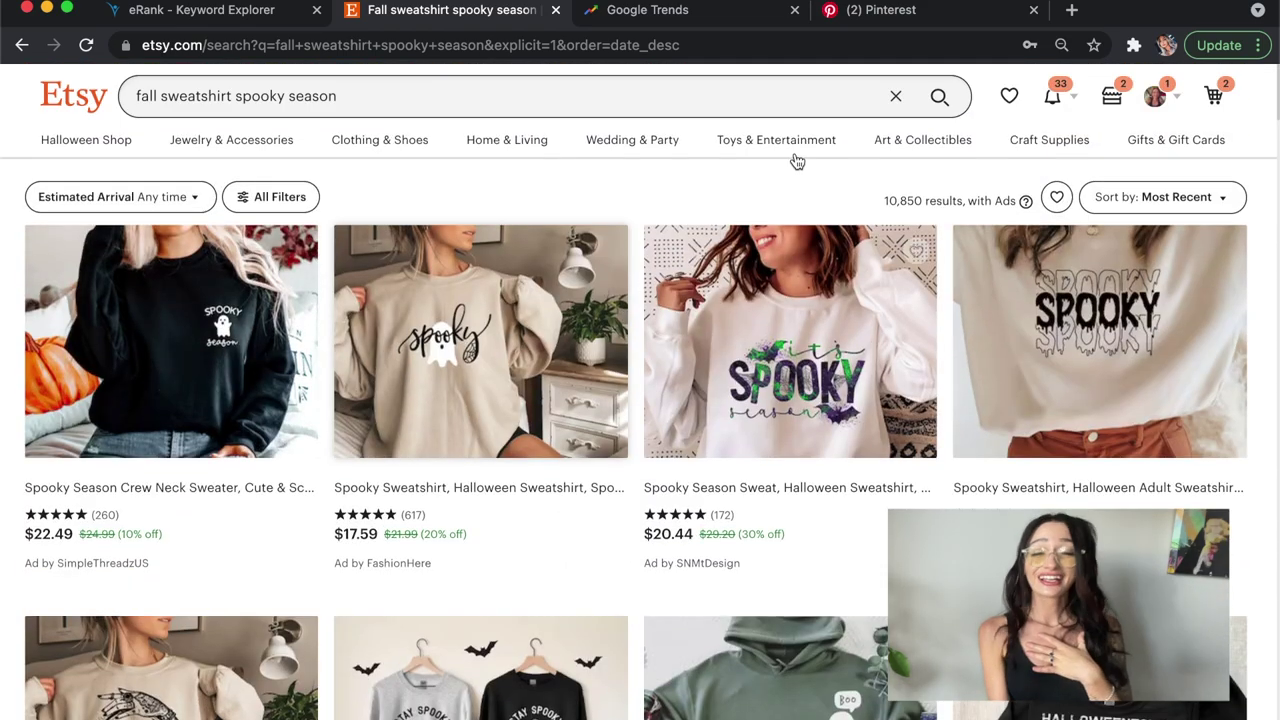
Step: Clear the search term and check the suggested searches for the single letters "a", "b" and "c" in turn
left_click(896, 97)
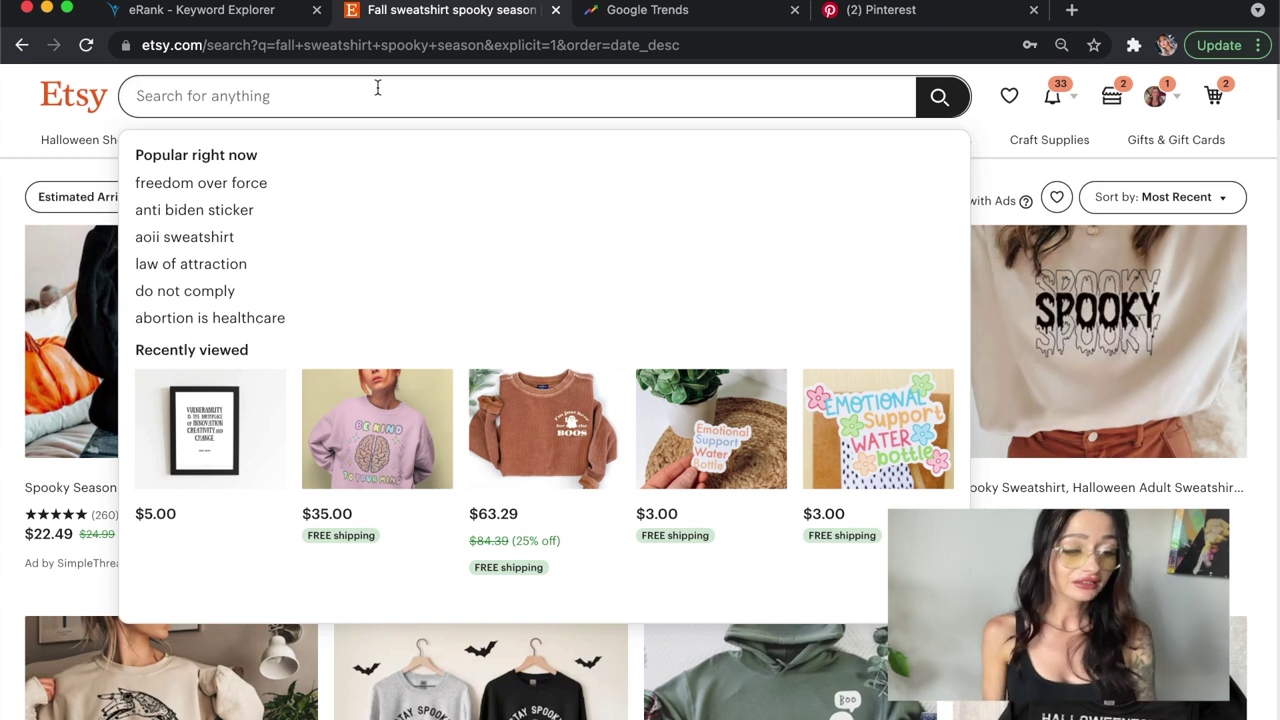
type("a")
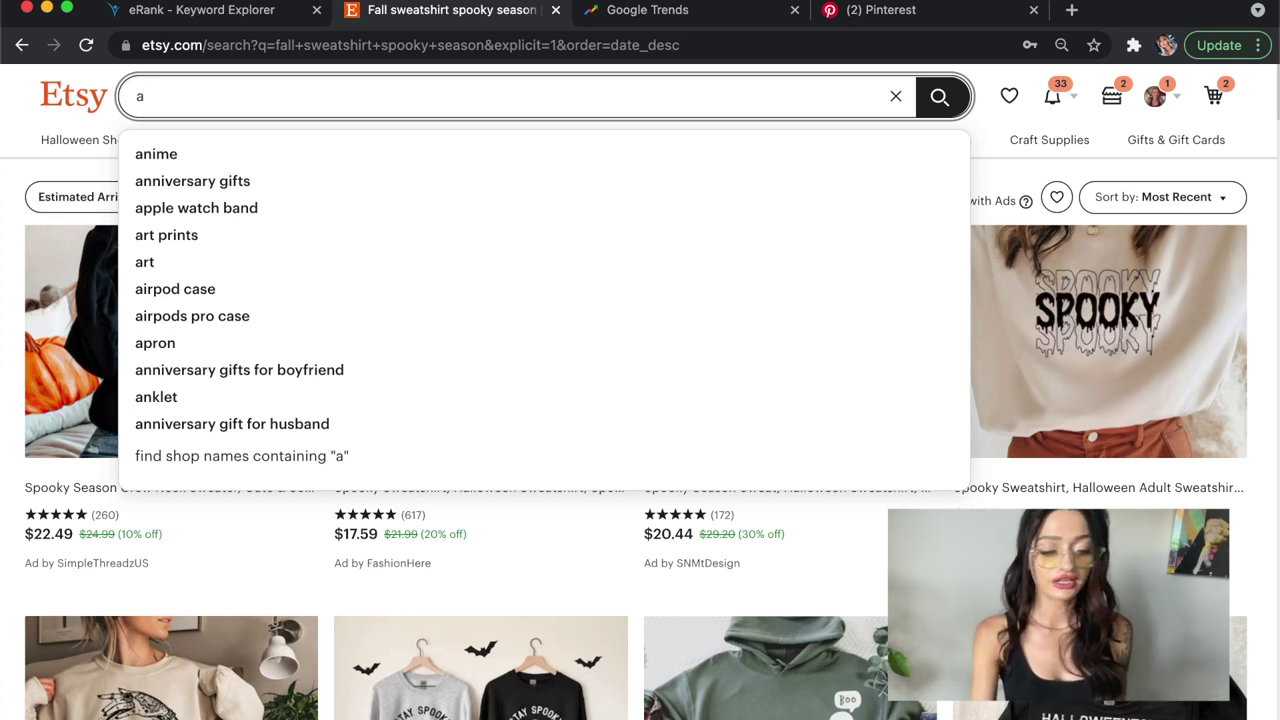
key("BackSpace")
type("b")
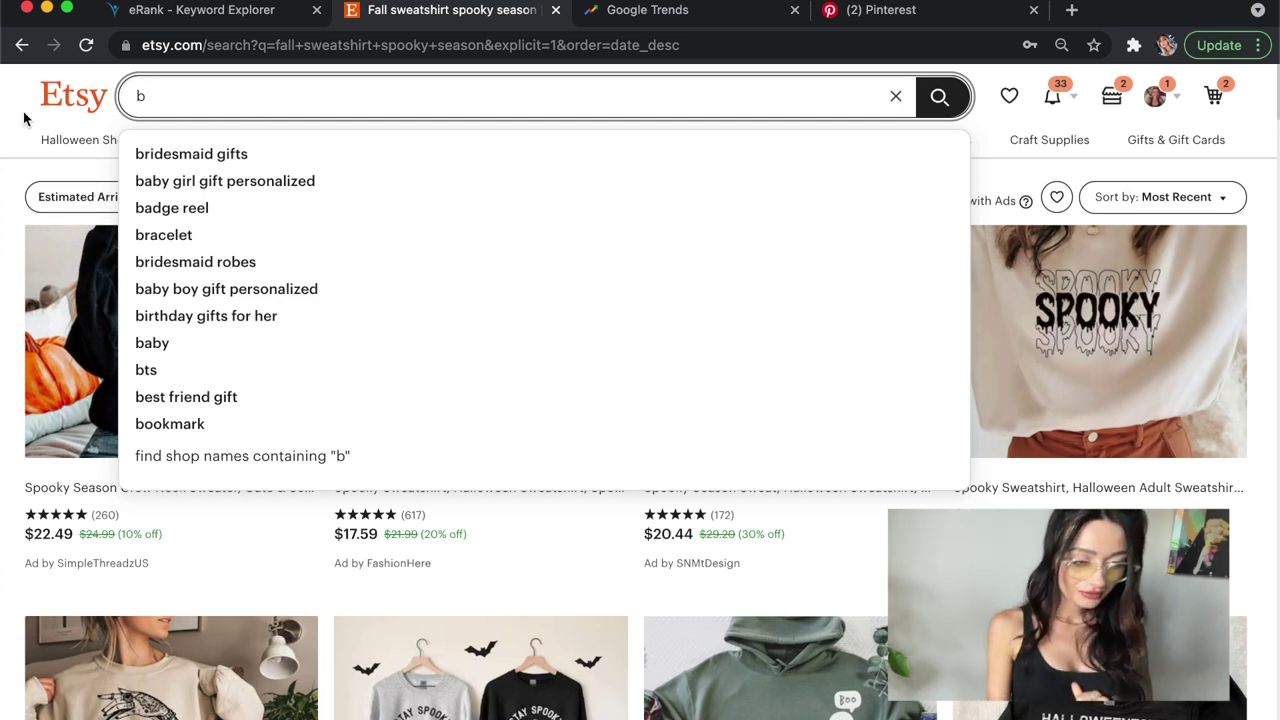
key("BackSpace")
type("c")
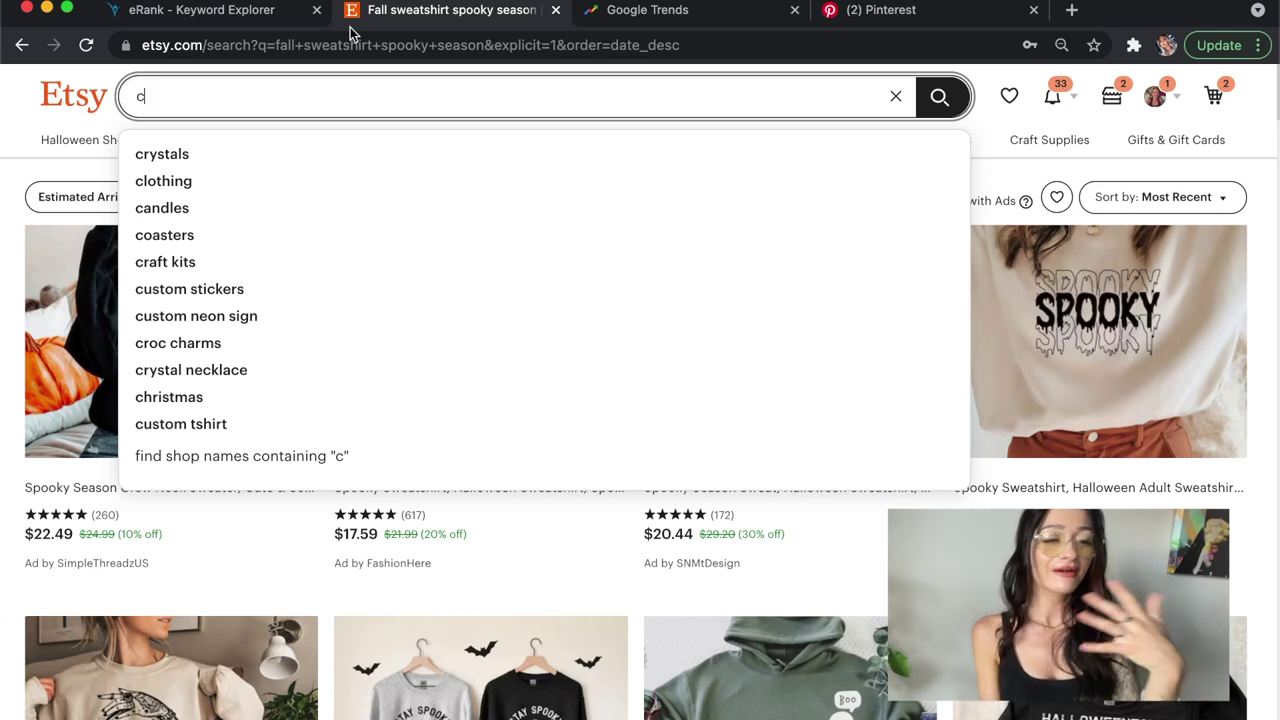
Step: Close the Etsy page, switch to Google Trends and search for the term "sweatshirt"
left_click(556, 10)
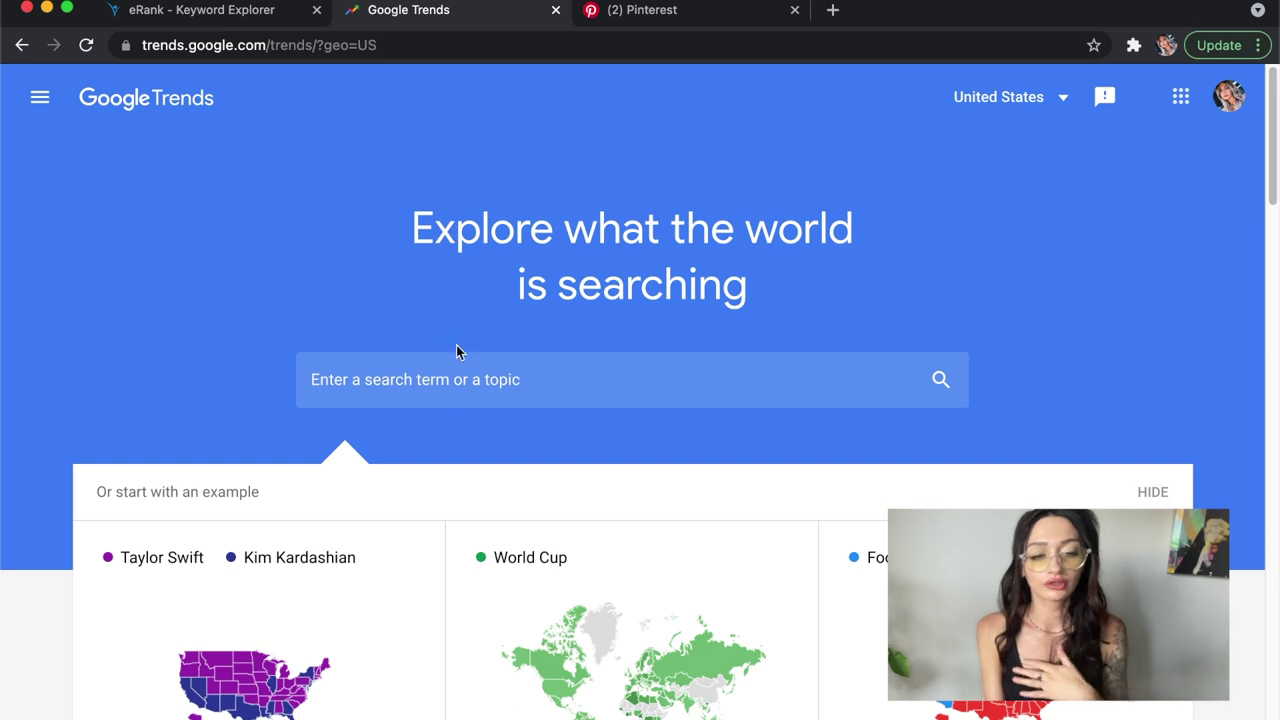
left_click(447, 384)
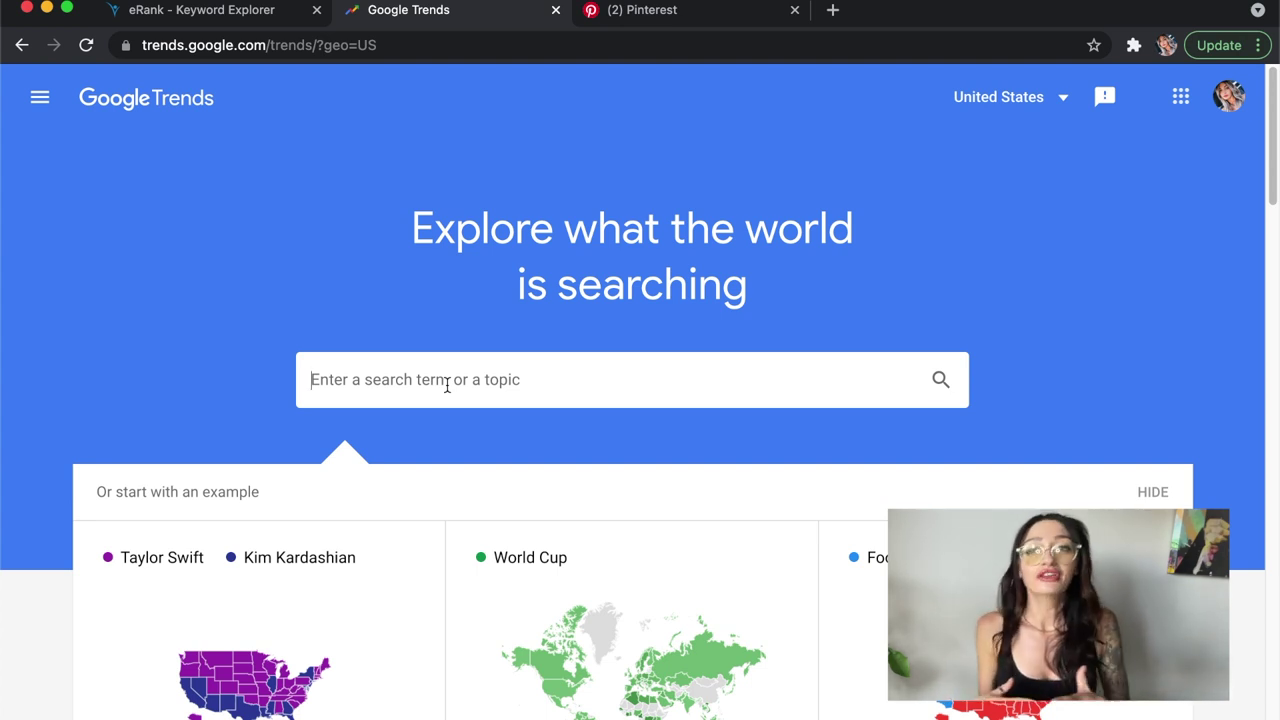
left_click(447, 387)
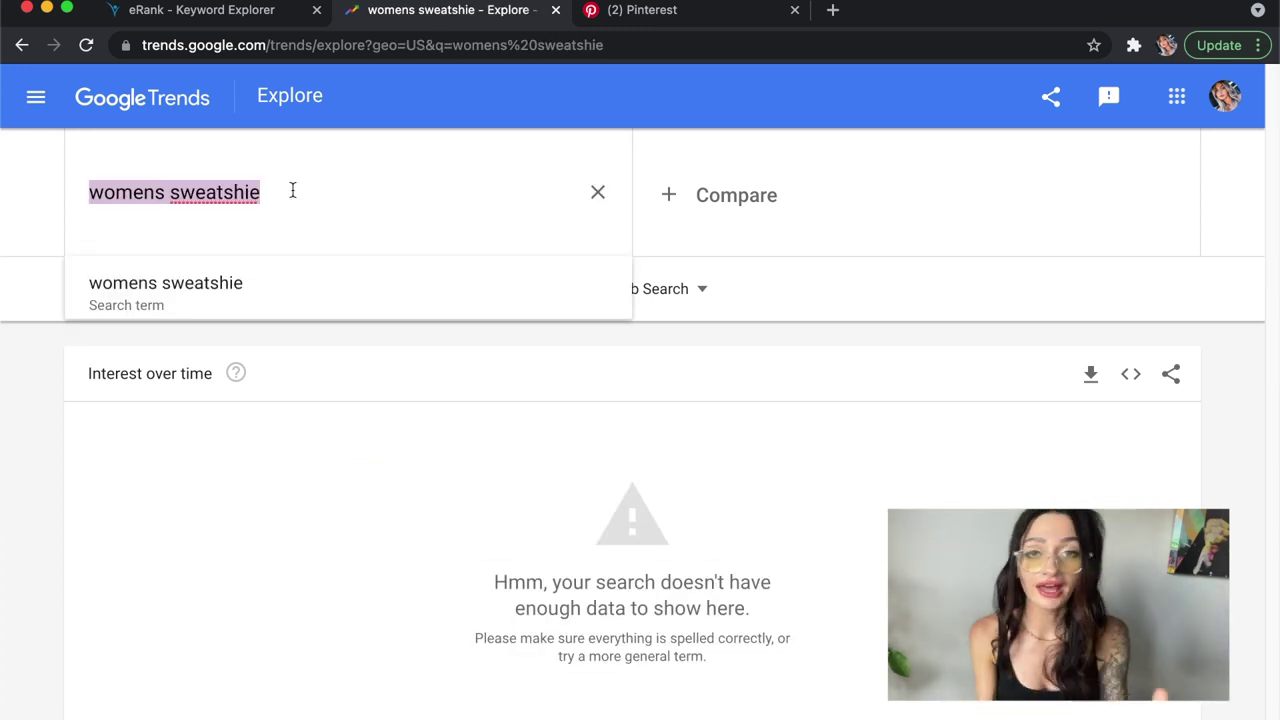
type("sweatshirt")
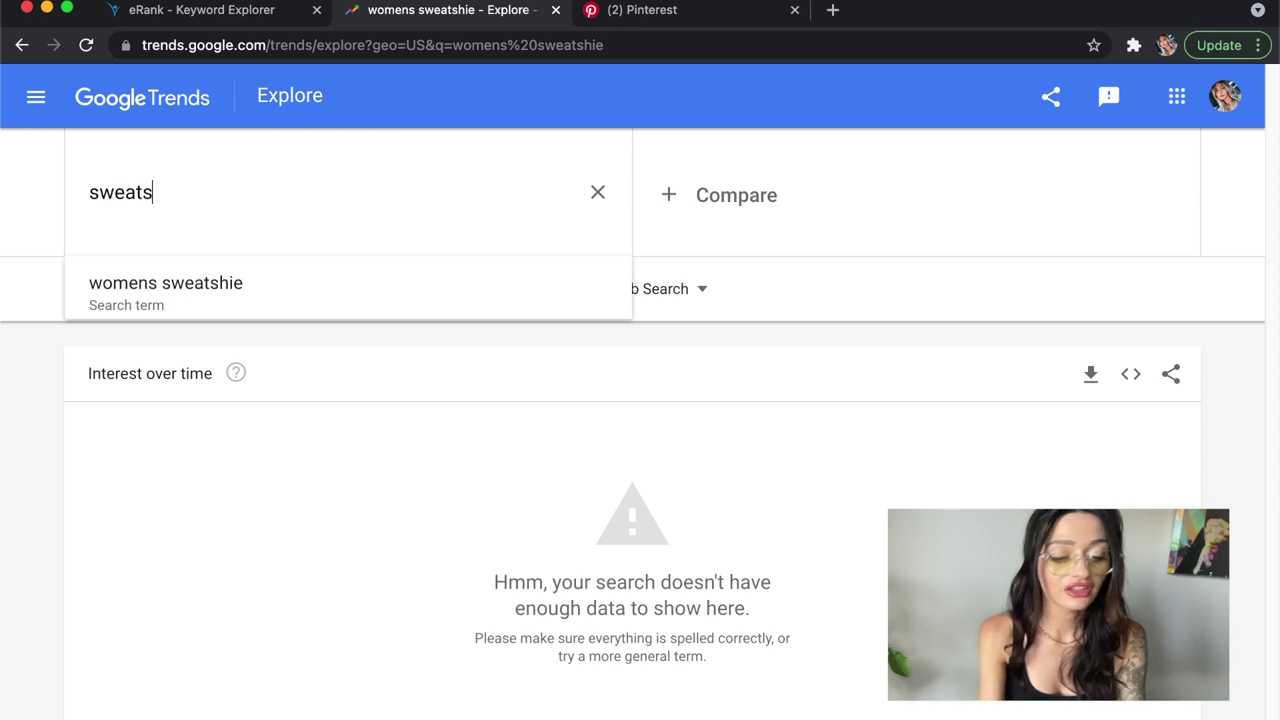
key("Return")
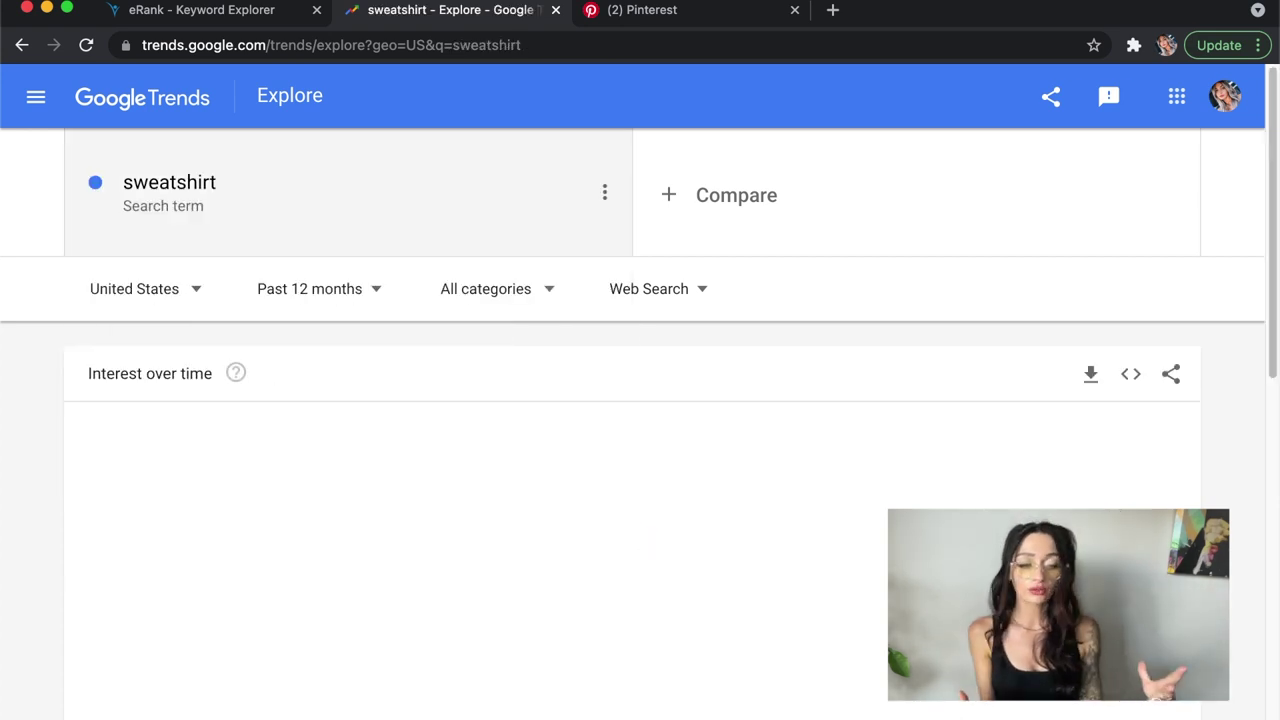
Step: Examine the 12-month interest graph for "sweatshirt" and the first two pages of its rising related queries
scroll(640, 400, "down", 5)
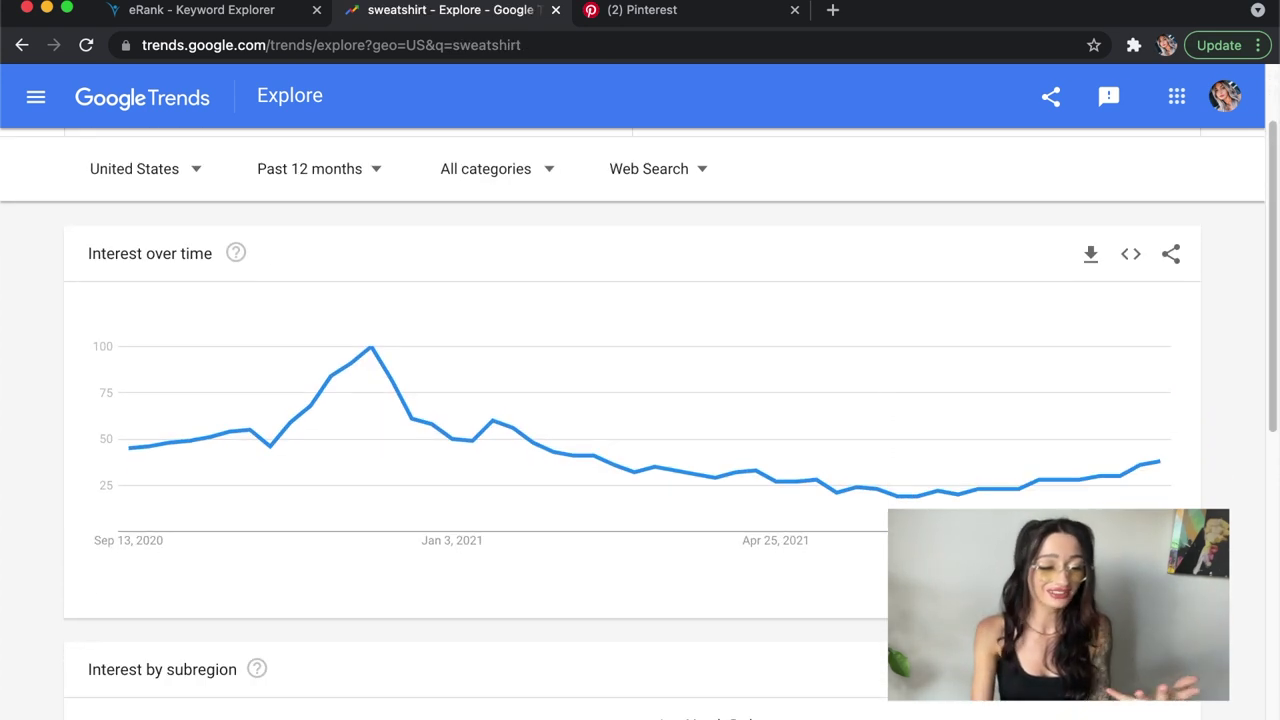
scroll(640, 400, "down", 4)
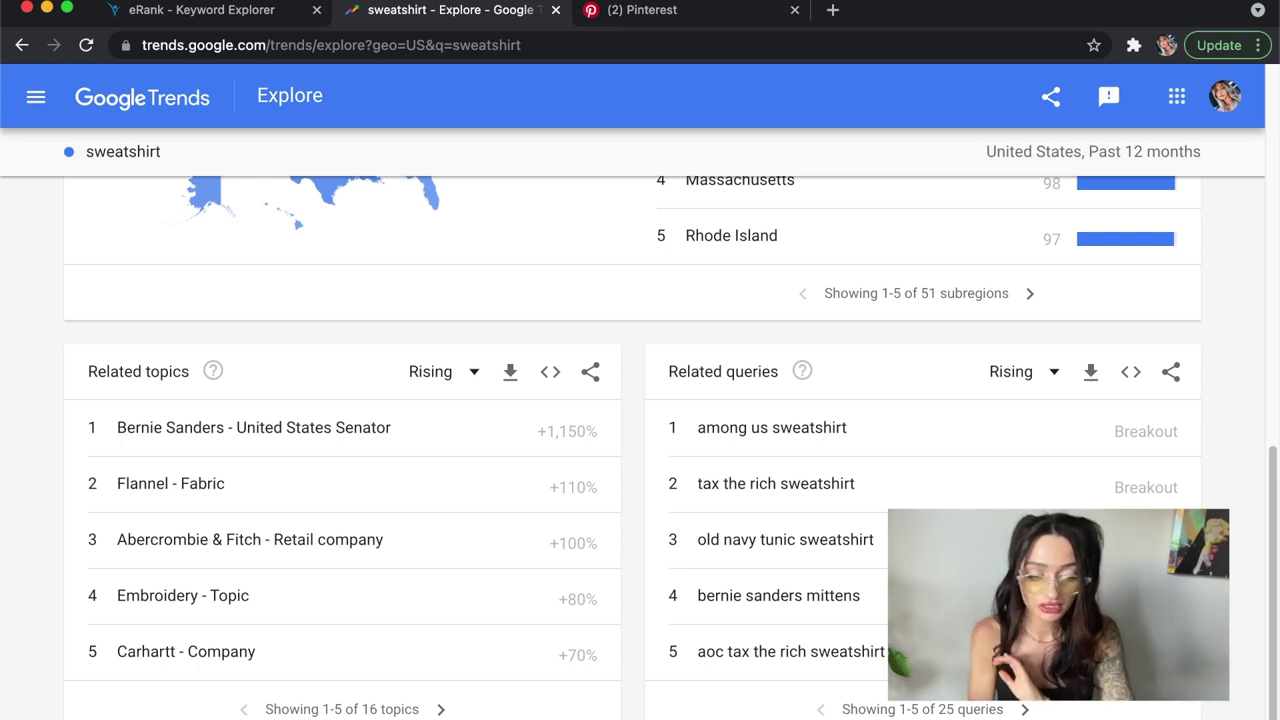
left_click(1022, 710)
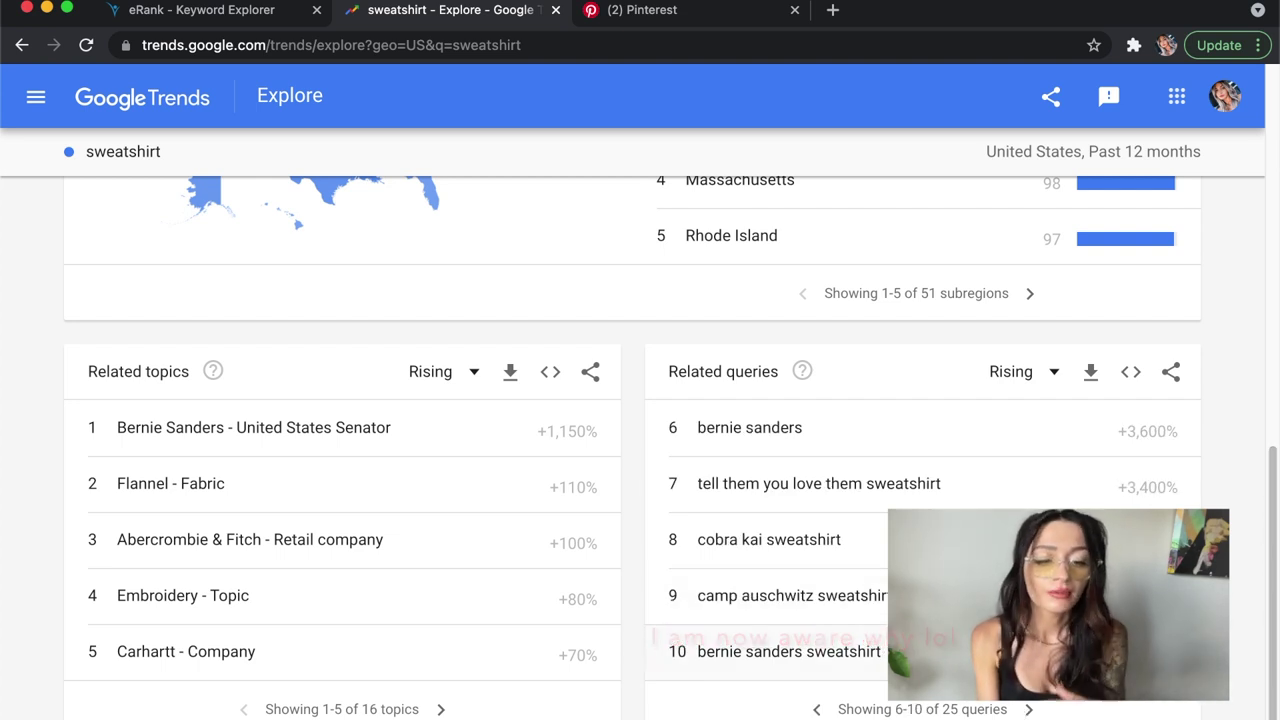
left_click(816, 709)
left_click_drag(1272, 526, 1266, 203)
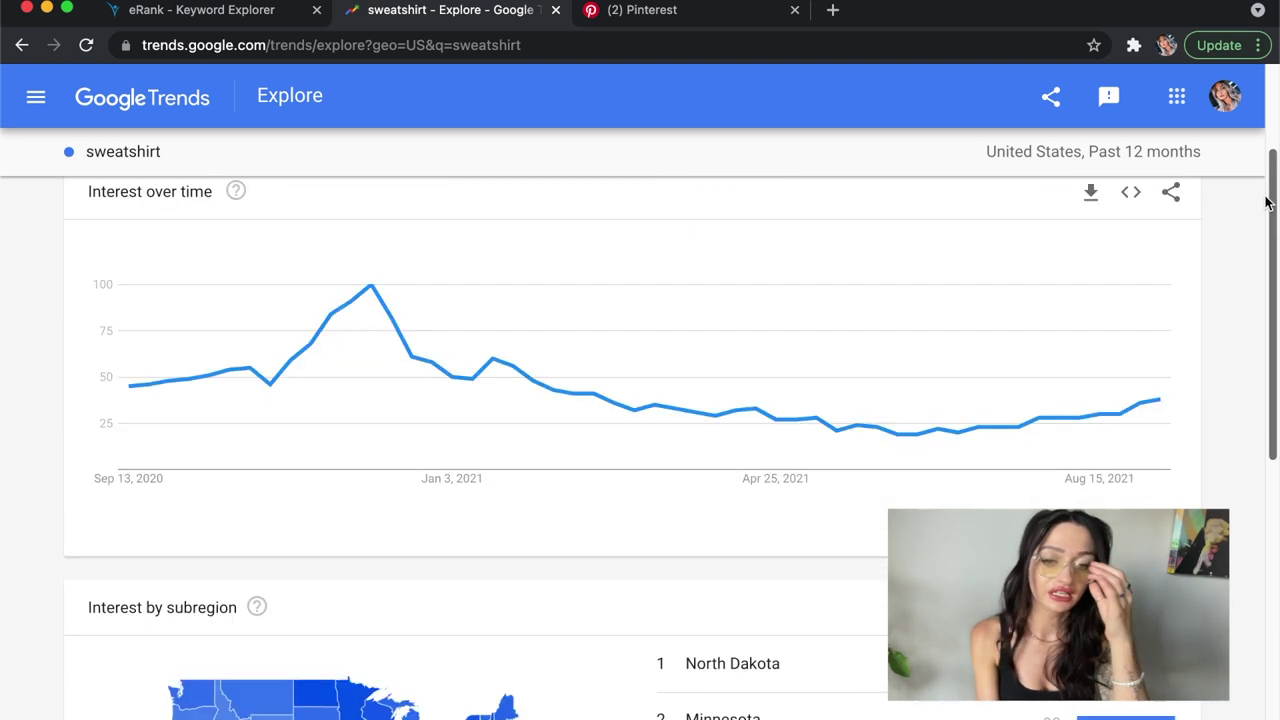
Step: Set the time range of the "sweatshirt" trend report to Past day
scroll(1266, 203, "up", 2)
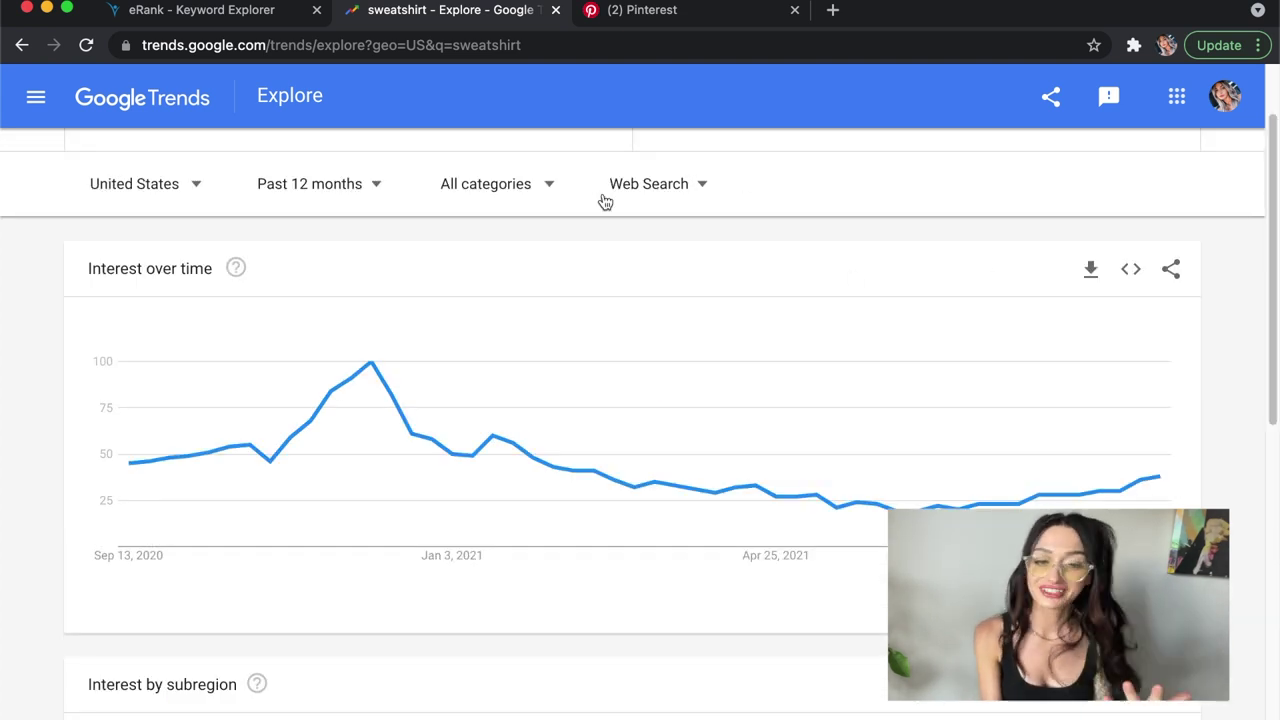
left_click(328, 192)
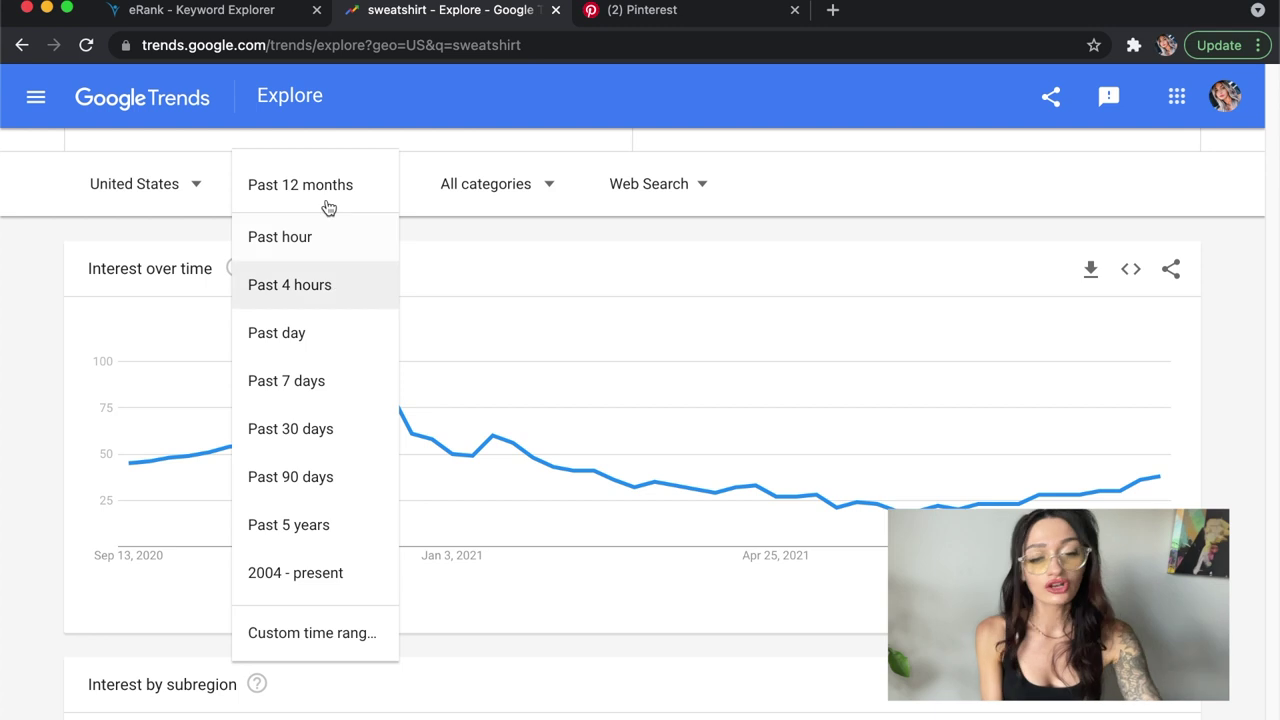
left_click(322, 338)
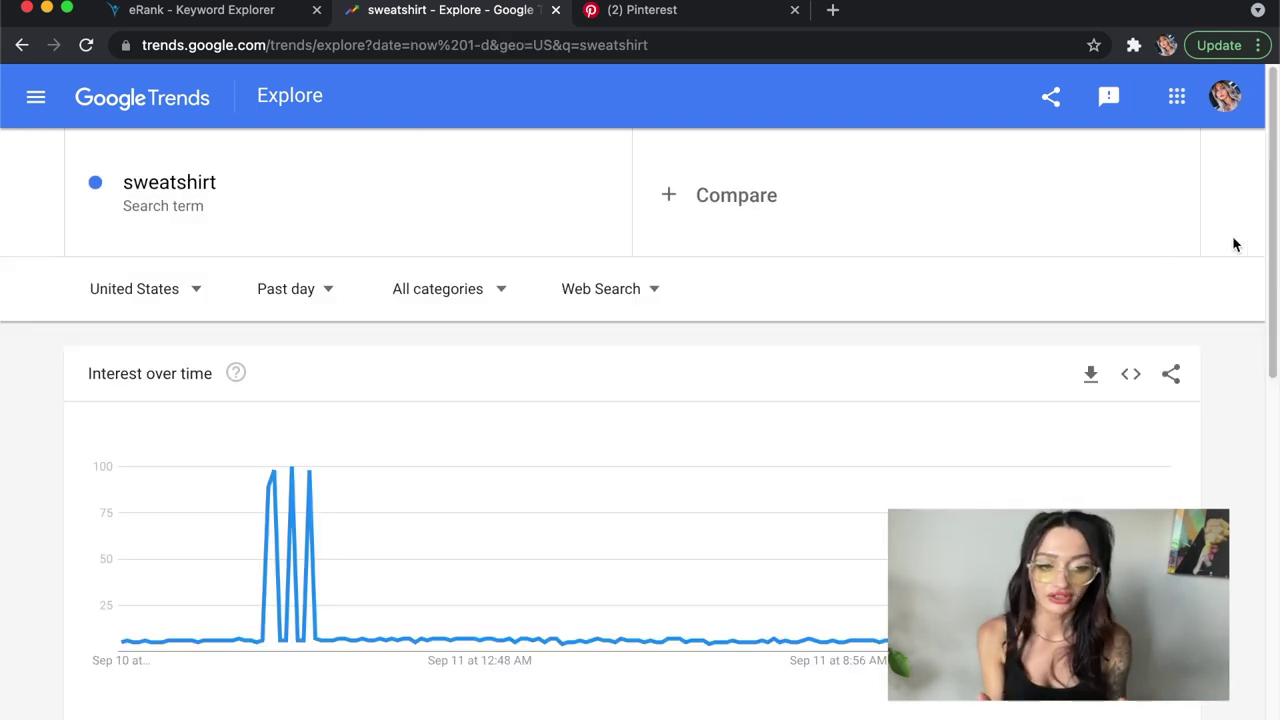
Step: Page through all rising related queries for "sweatshirt" over the past day to find niche ideas
scroll(1236, 400, "down", 10)
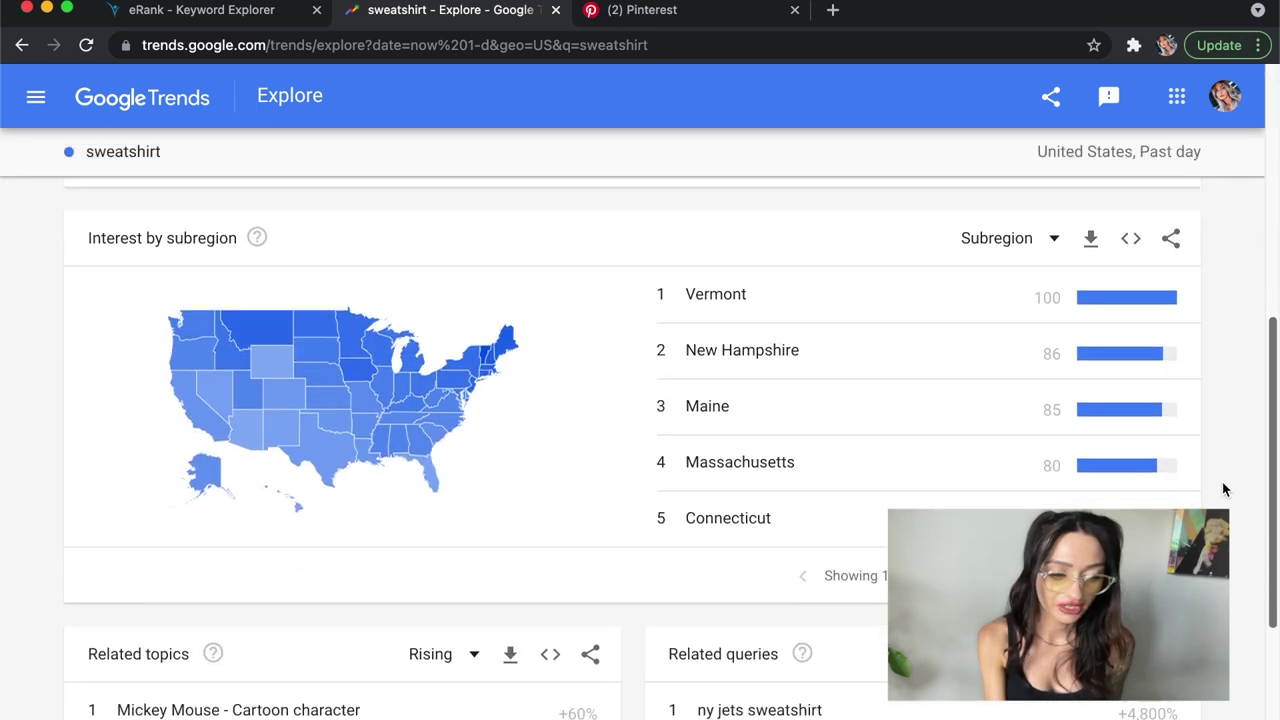
scroll(1223, 489, "down", 5)
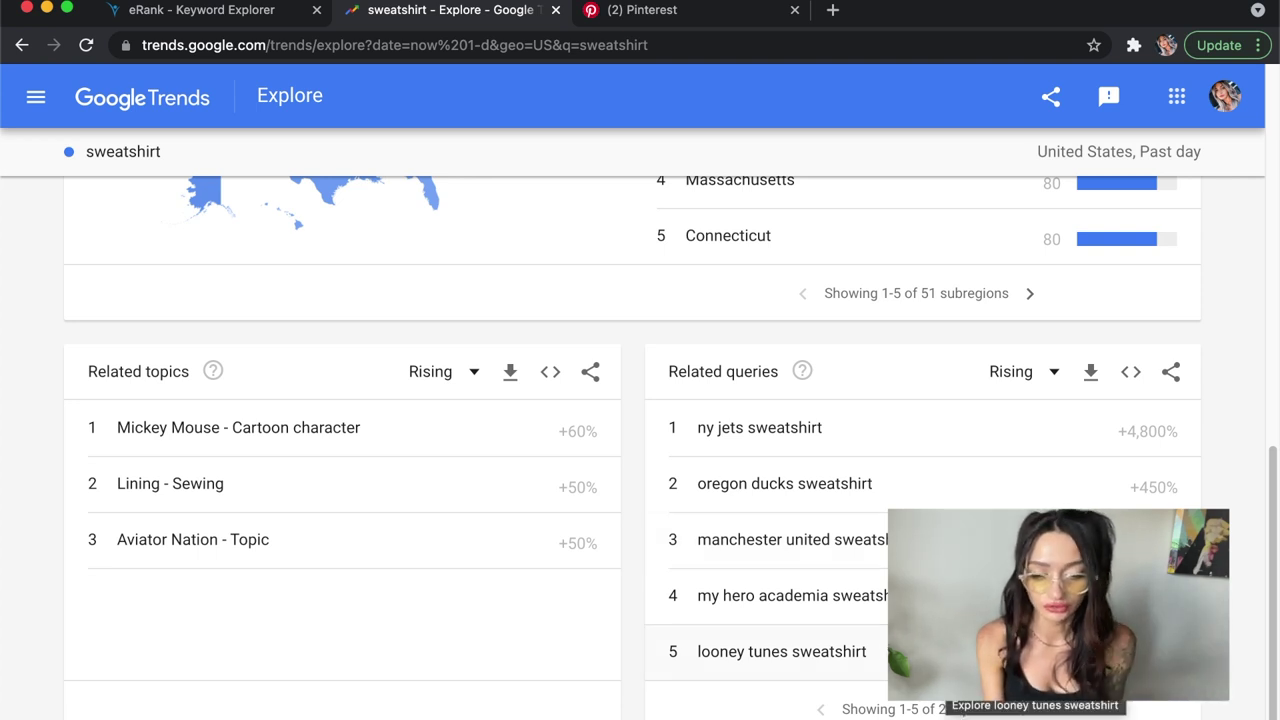
left_click(1022, 711)
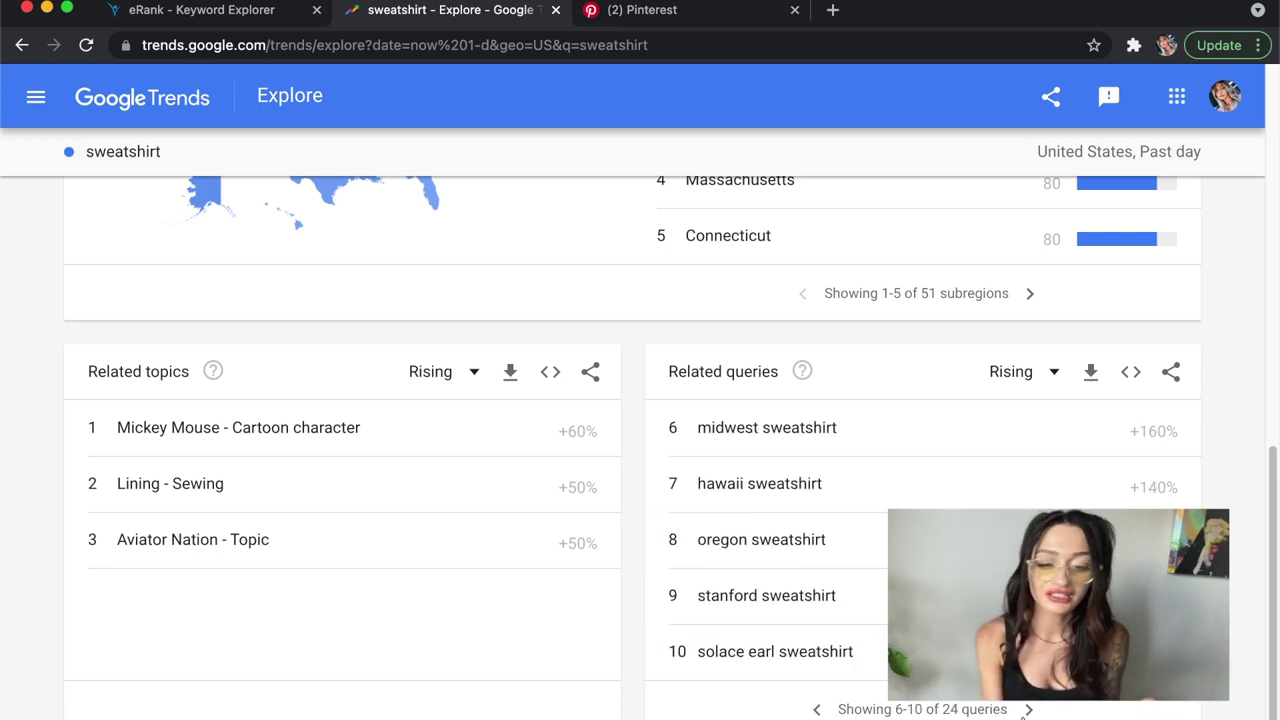
left_click(1027, 710)
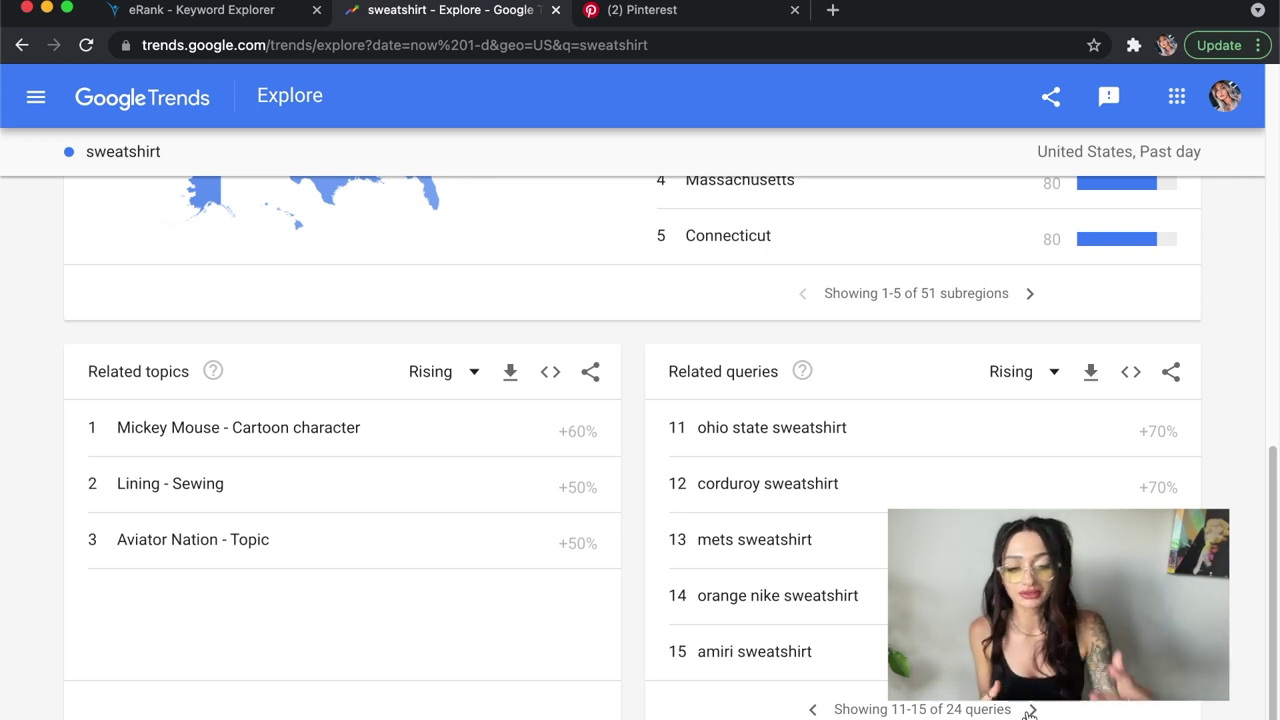
left_click(1029, 711)
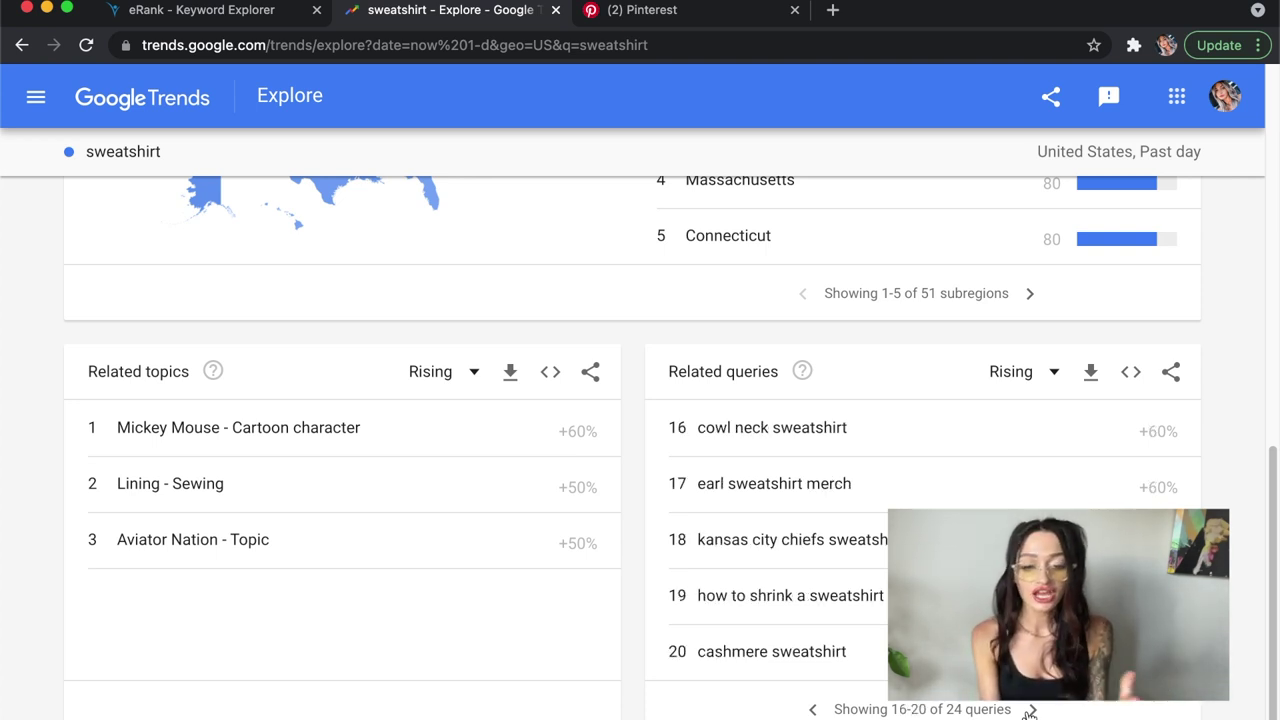
left_click(1029, 711)
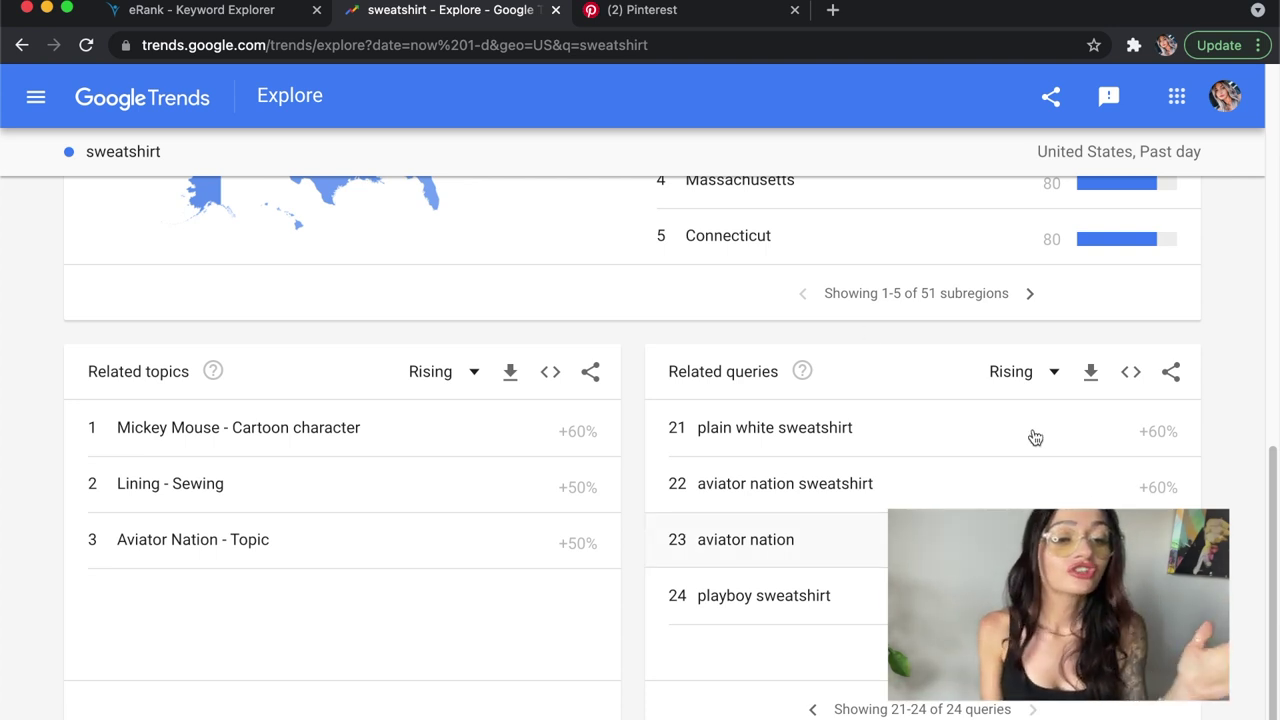
Step: Close Google Trends, switch to Pinterest Trends and browse all the surging trends of this week
left_click(555, 10)
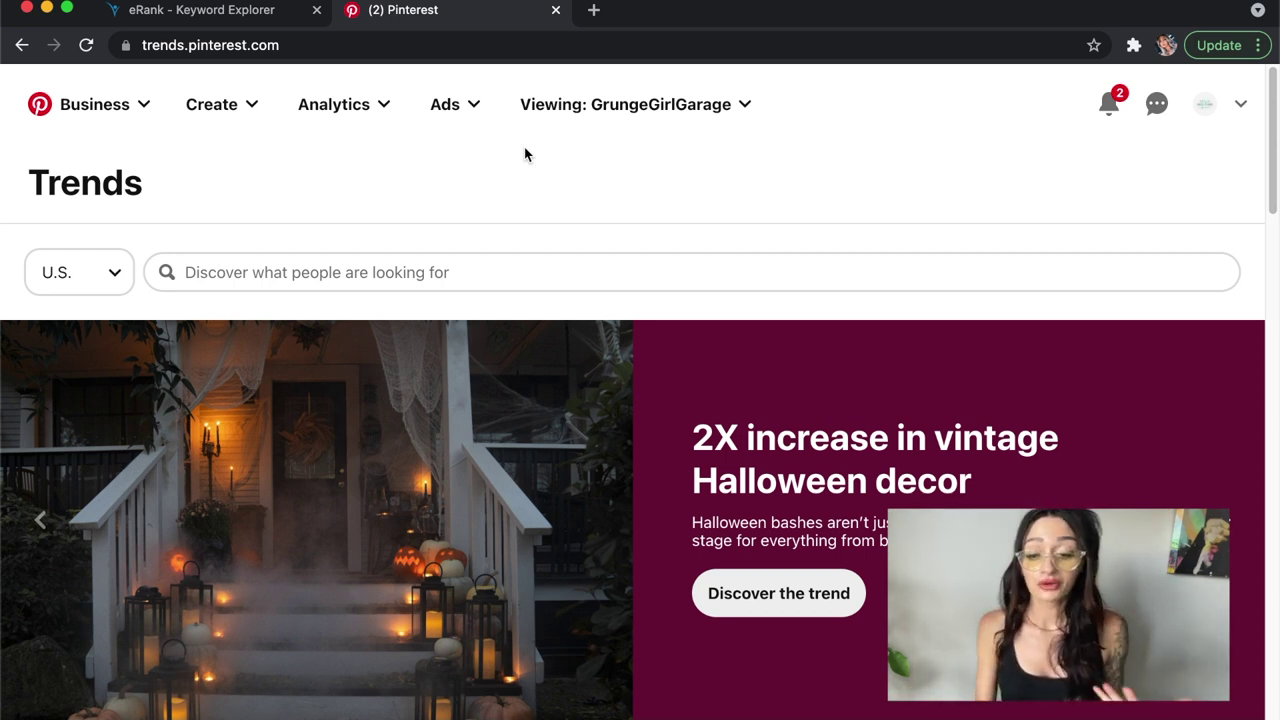
scroll(525, 153, "down", 5)
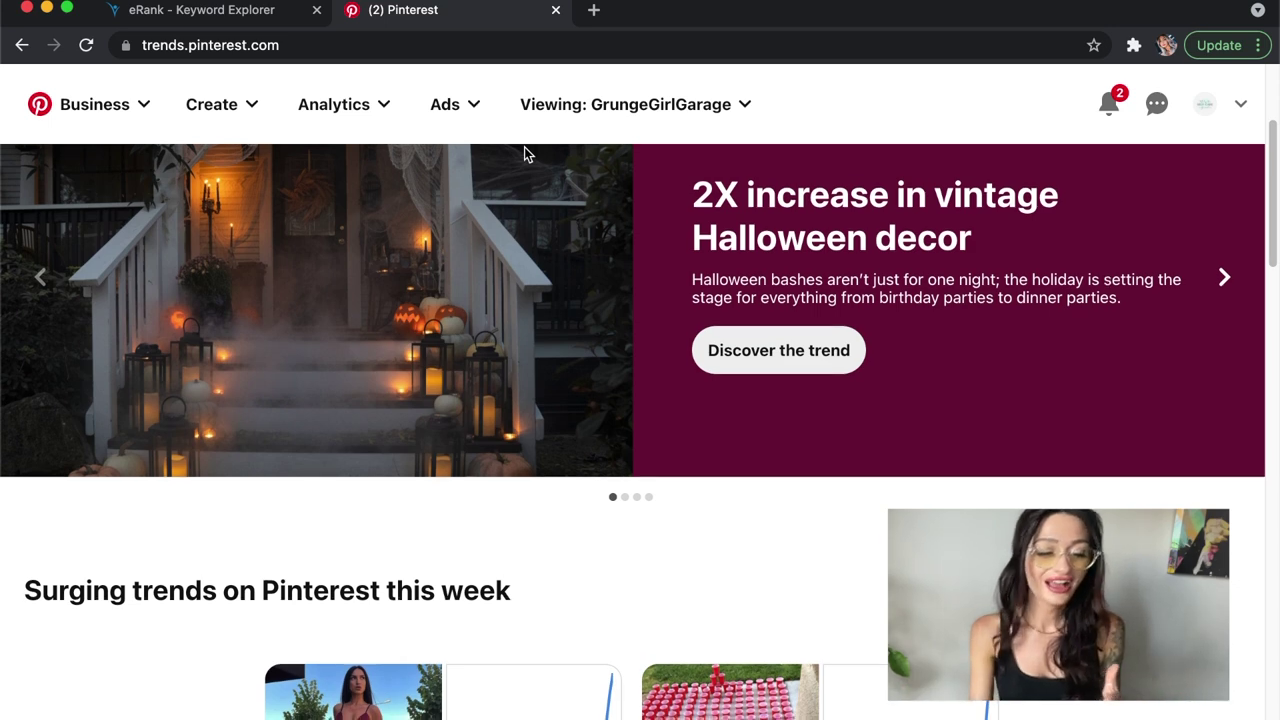
scroll(524, 147, "down", 5)
scroll(524, 147, "down", 2)
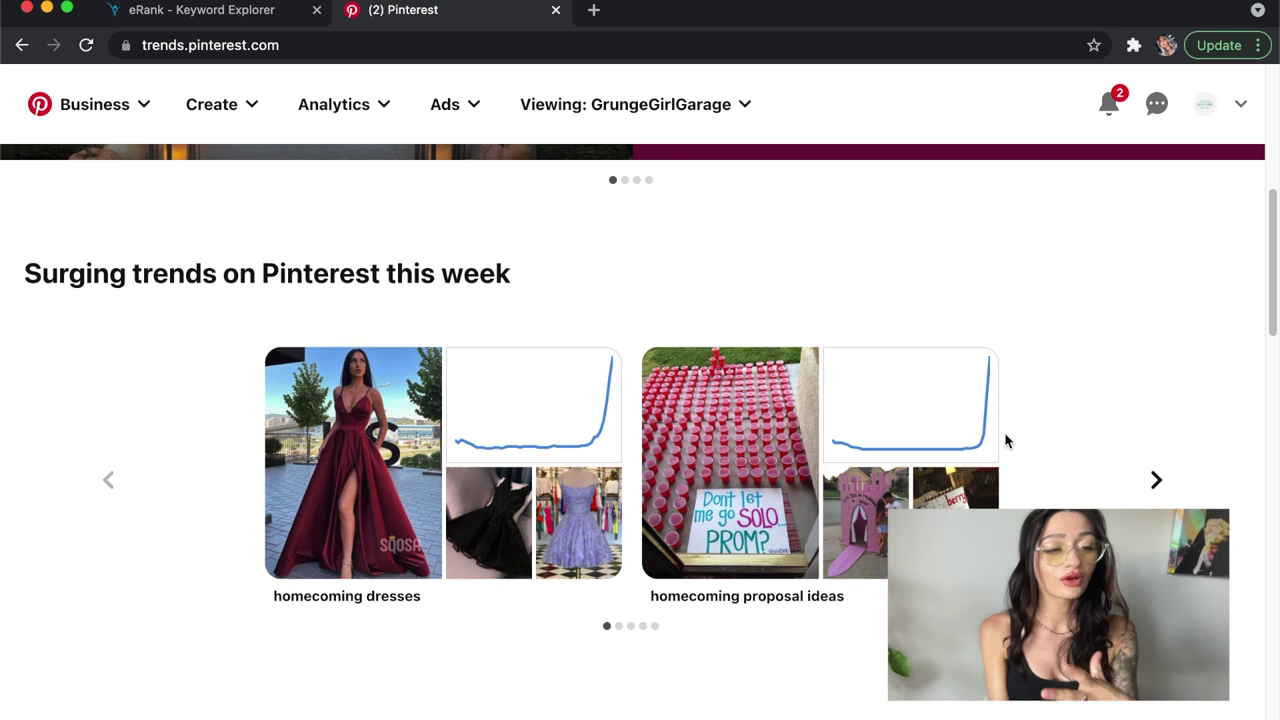
left_click(1157, 484)
left_click(1157, 482)
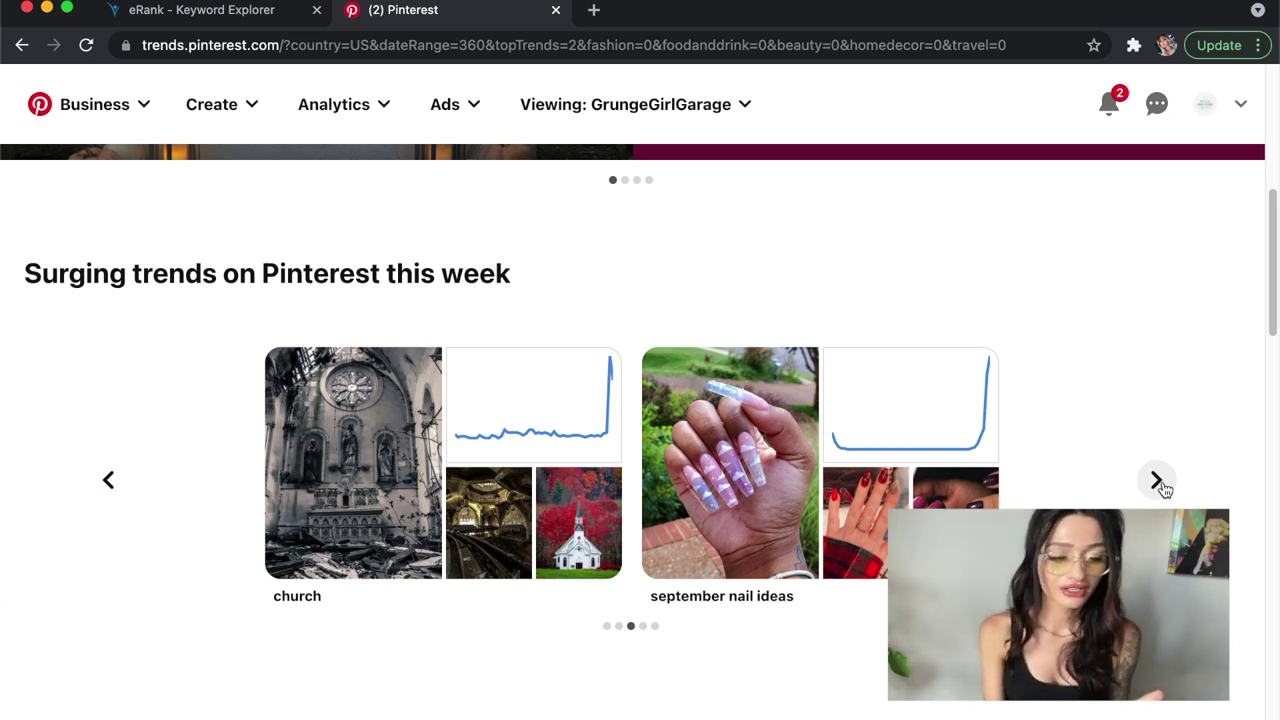
left_click(1158, 482)
left_click(1158, 480)
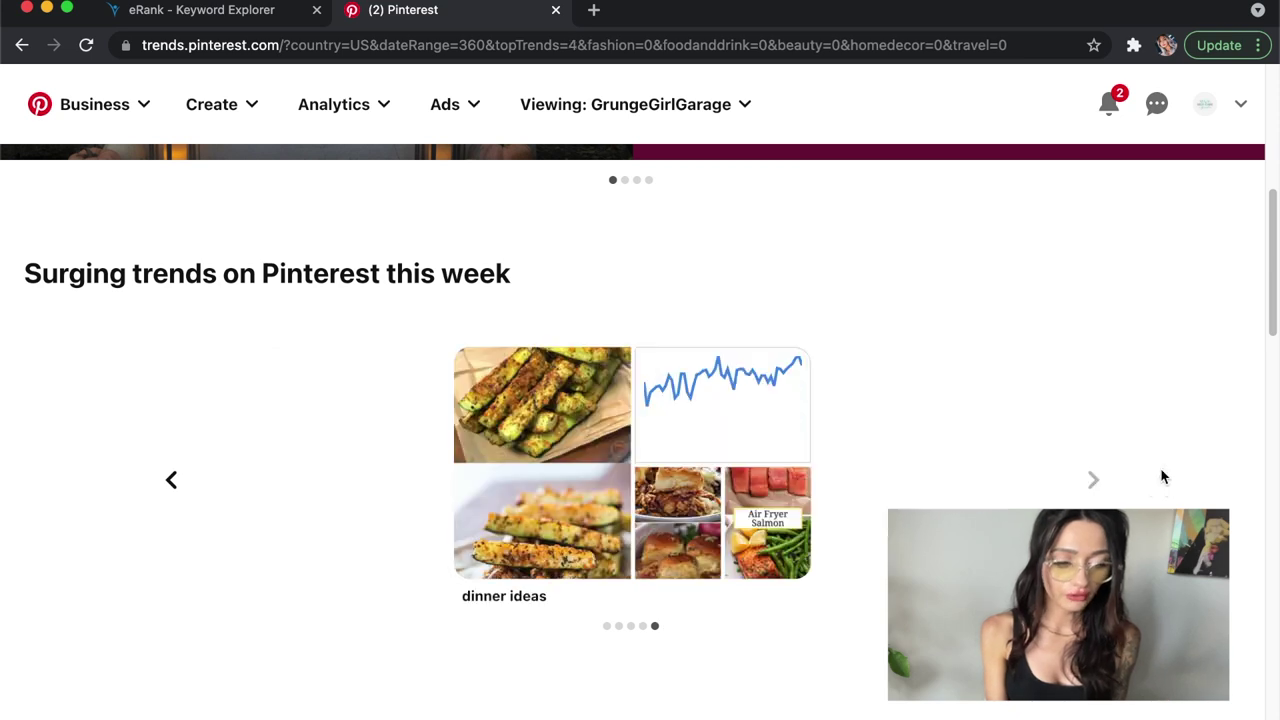
Step: Open the Fashion trend "fall outfits 2021" and check the latest peak on its searches-over-time graph
left_click_drag(1273, 275, 1272, 402)
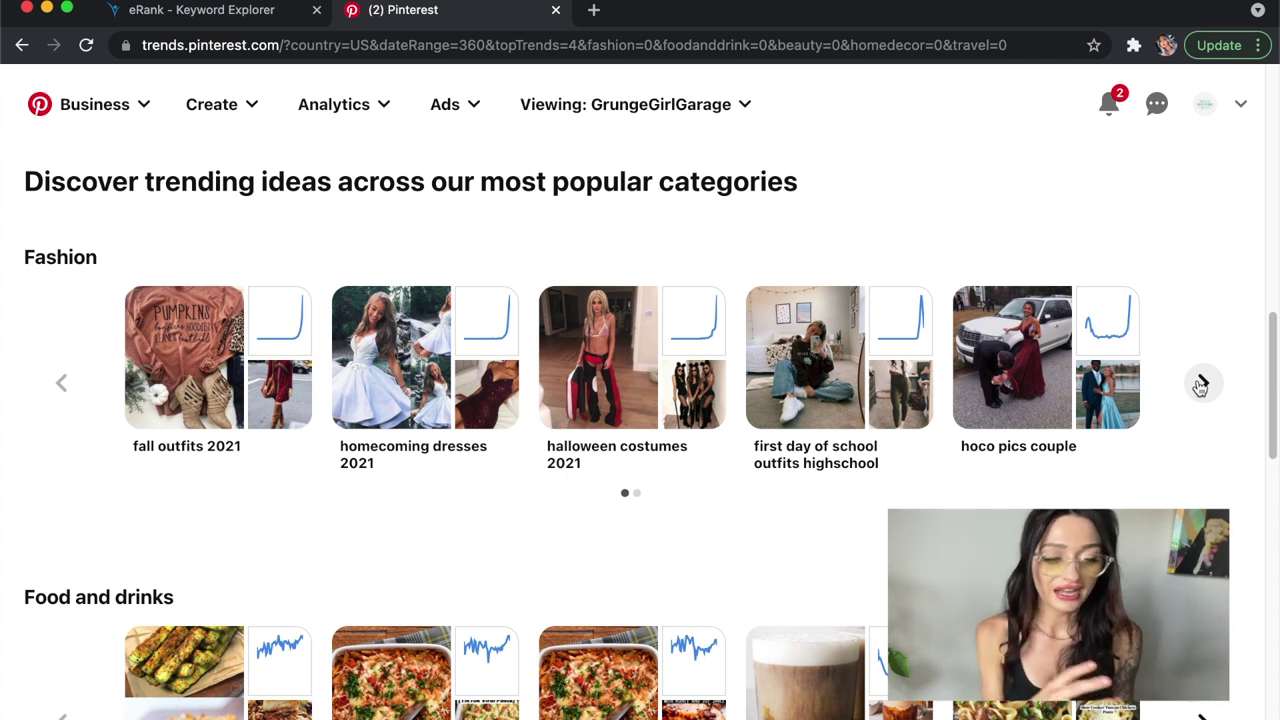
left_click(220, 373)
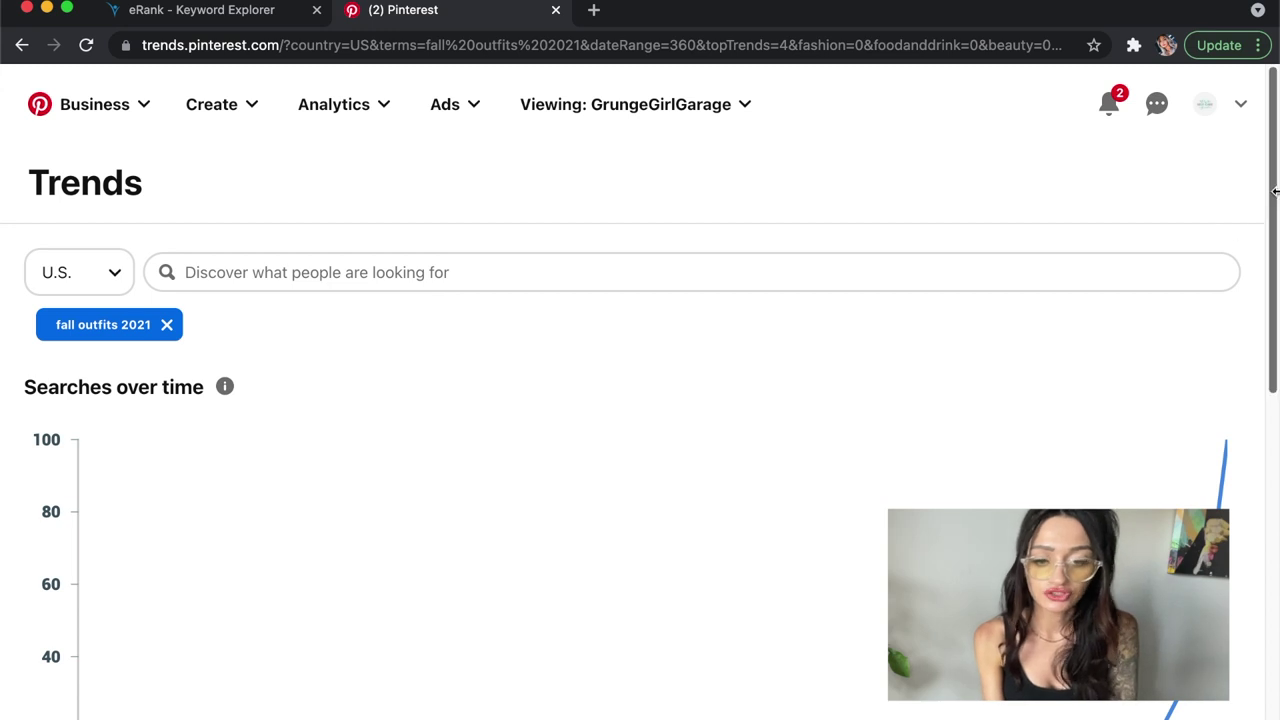
left_click_drag(1265, 206, 1266, 290)
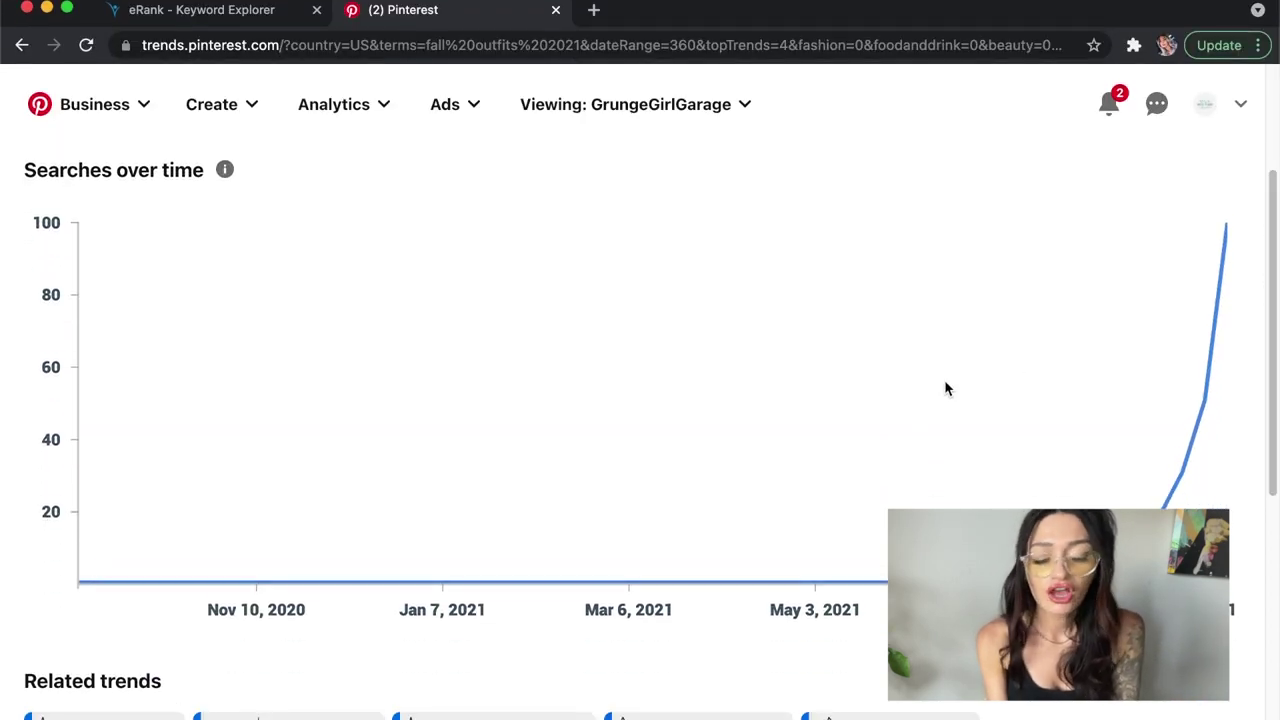
mouse_move(1229, 224)
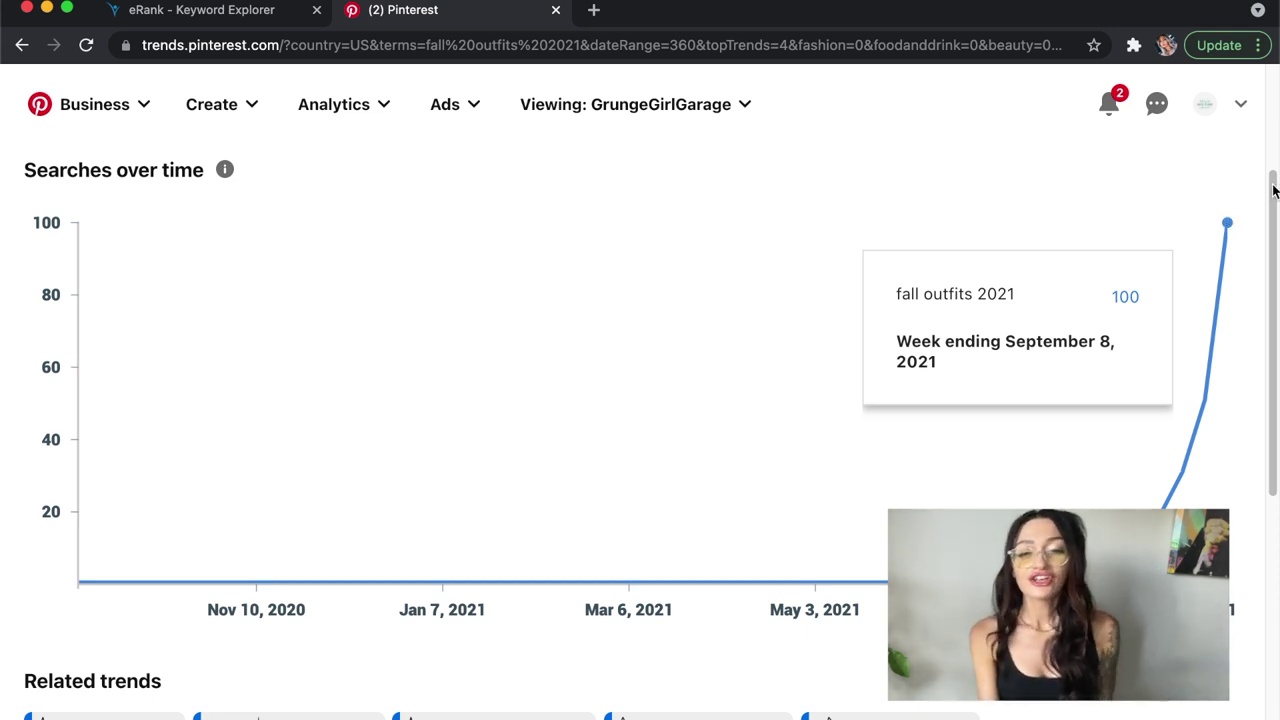
Step: Open the Pinterest search for "fall outfits 2021" and examine the "Burnt Orange Fall Tee - M" pin and the boutique's other products
left_click_drag(1274, 194, 1212, 468)
left_click(240, 430)
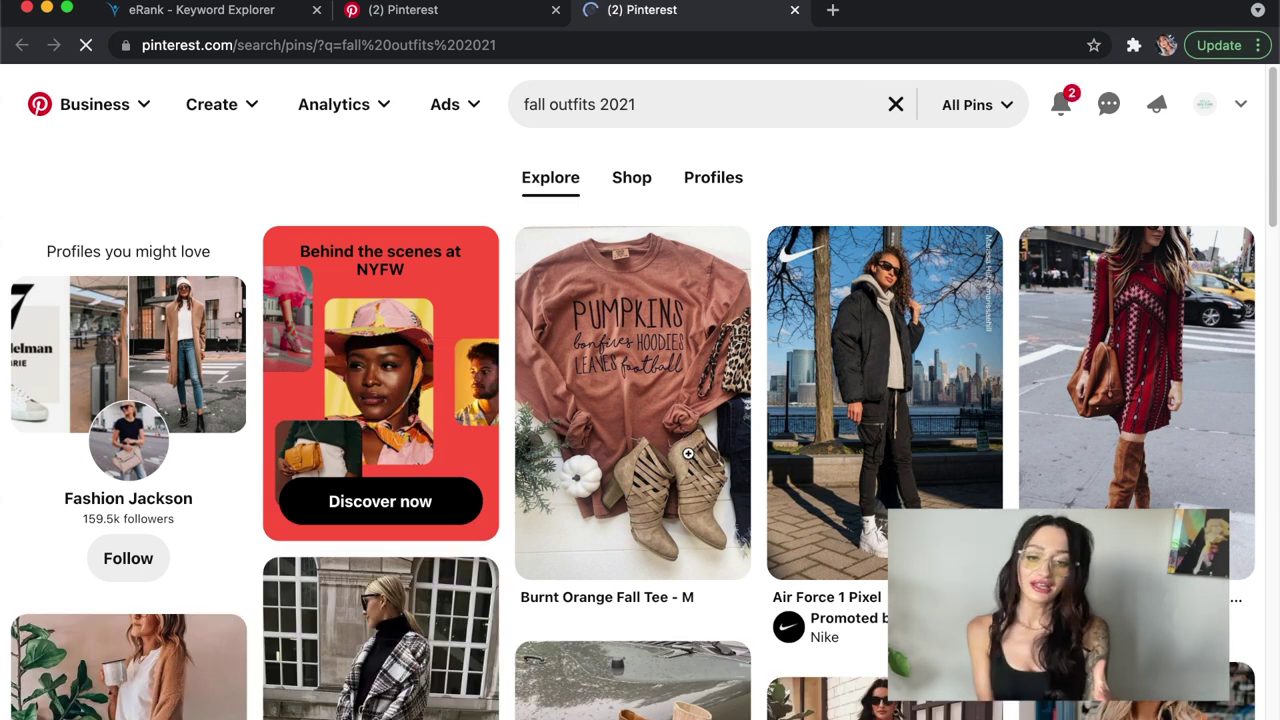
left_click(627, 405)
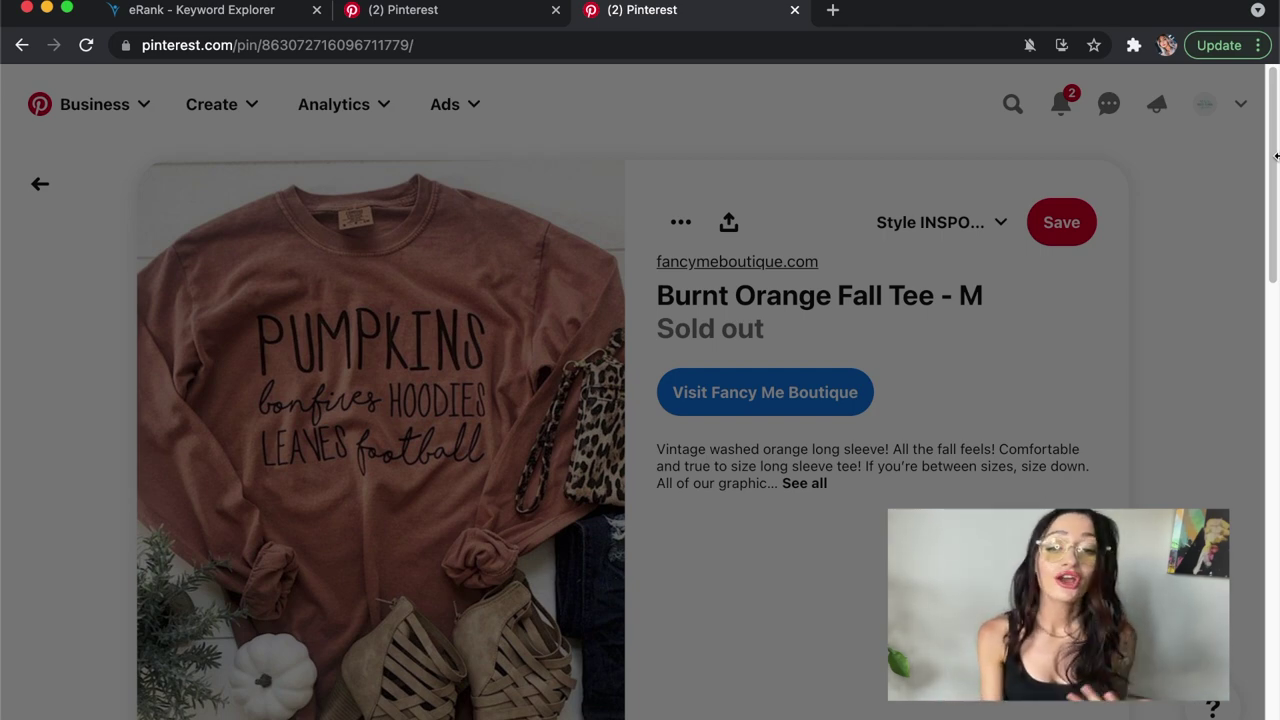
scroll(1261, 209, "down", 10)
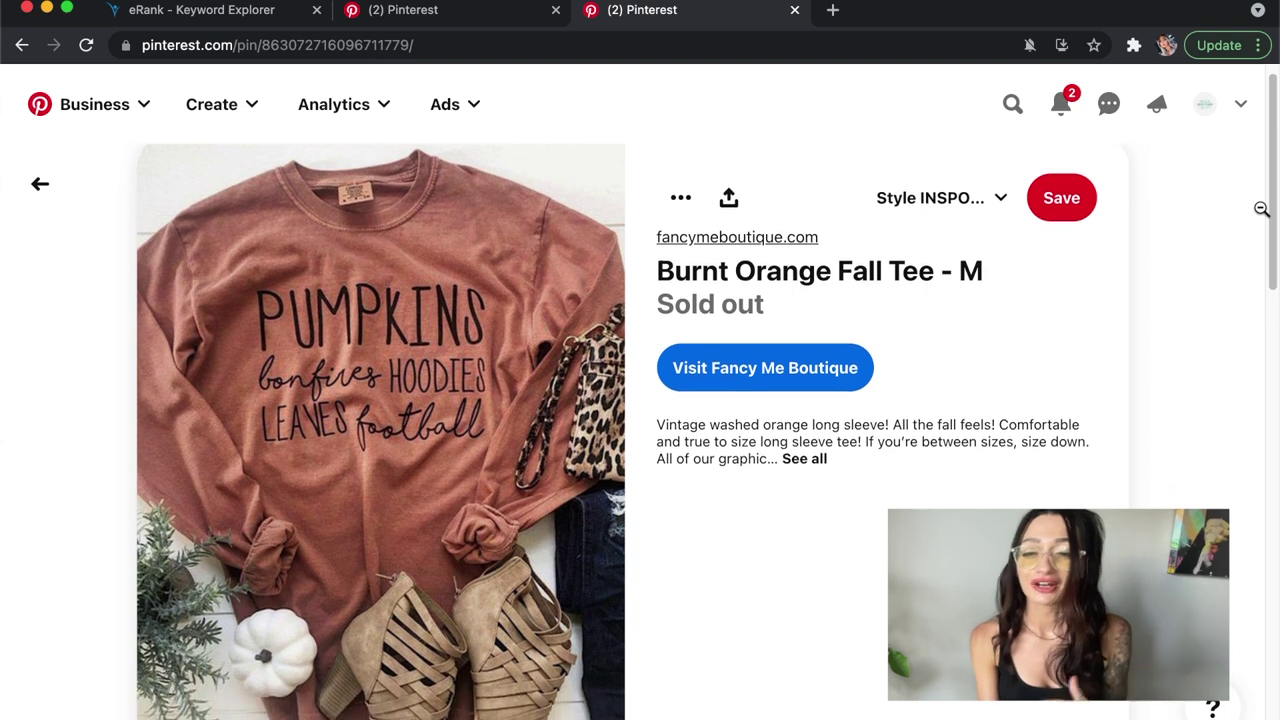
scroll(1240, 485, "down", 3)
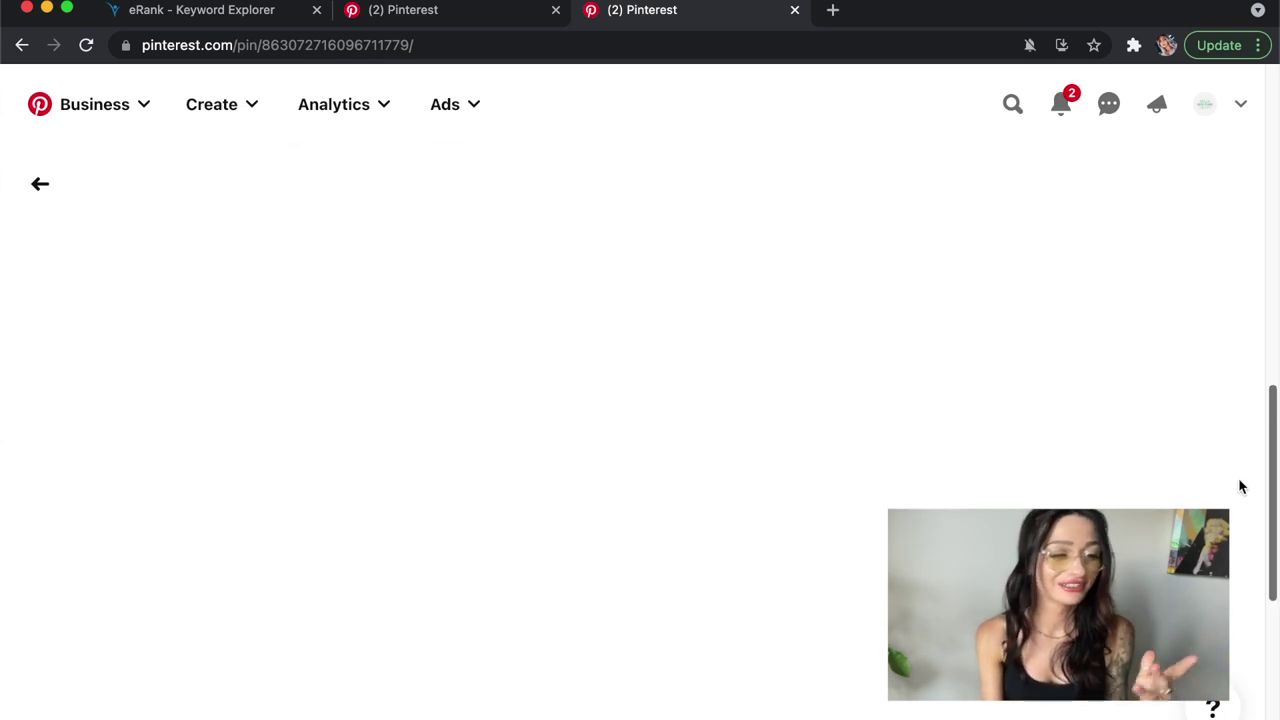
scroll(1240, 424, "up", 1)
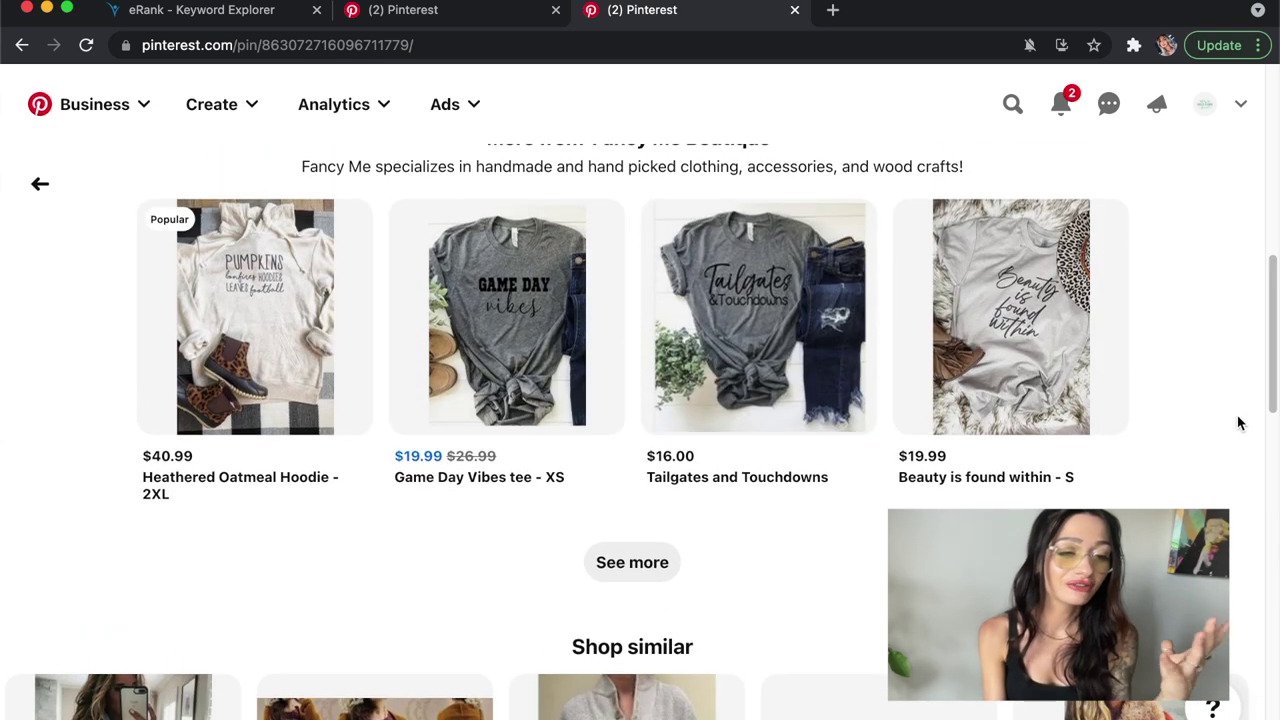
Step: Return to the "fall outfits 2021" search results and browse further pins for clothing styles
left_click(44, 189)
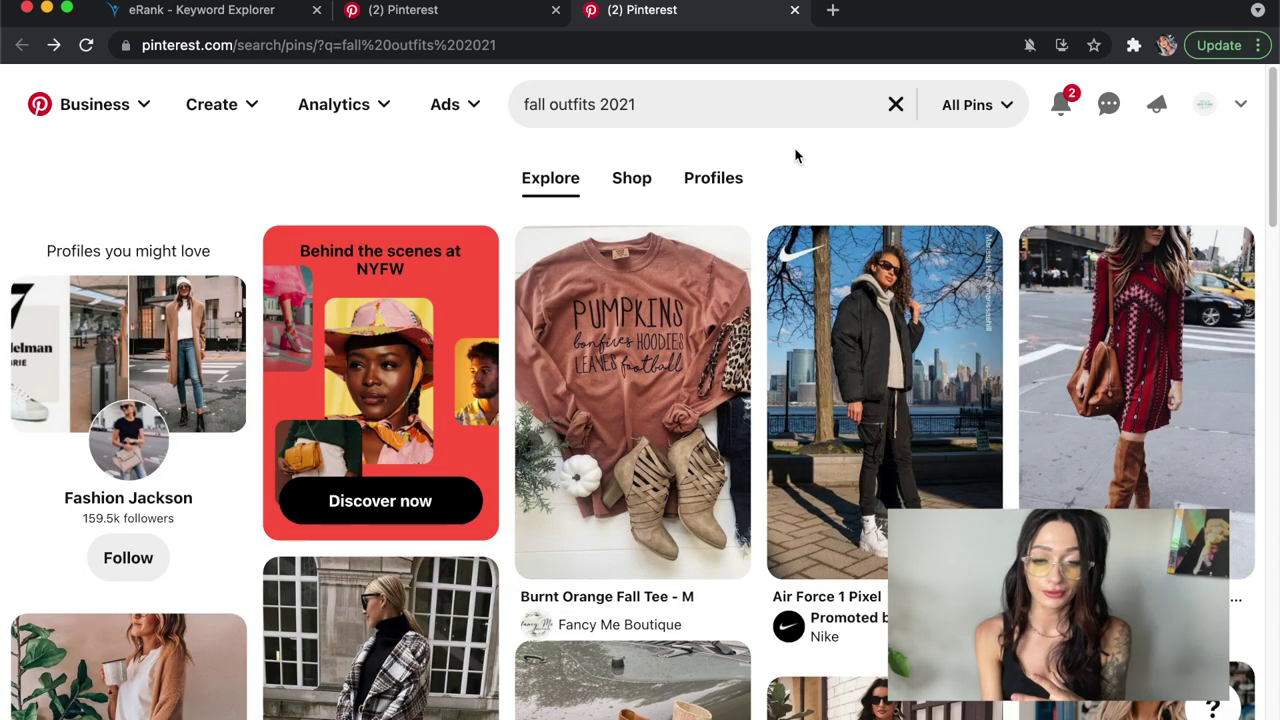
scroll(1266, 305, "down", 5)
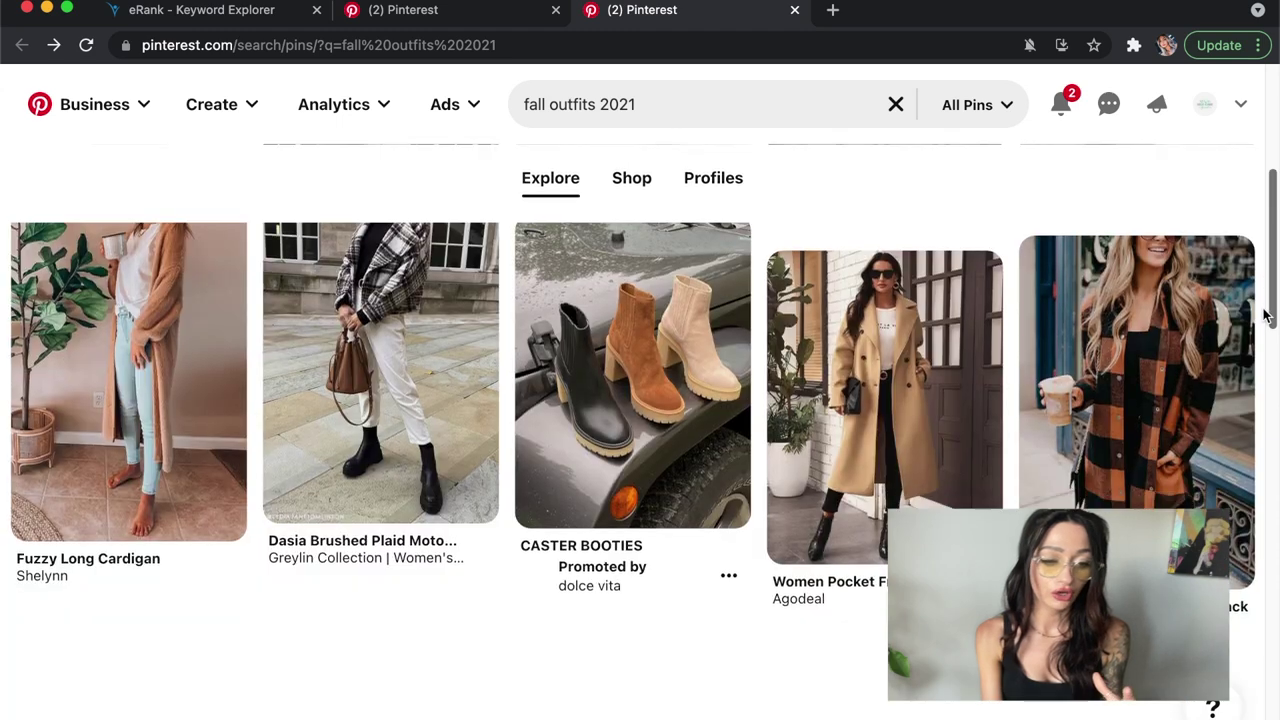
scroll(1264, 305, "up", 1)
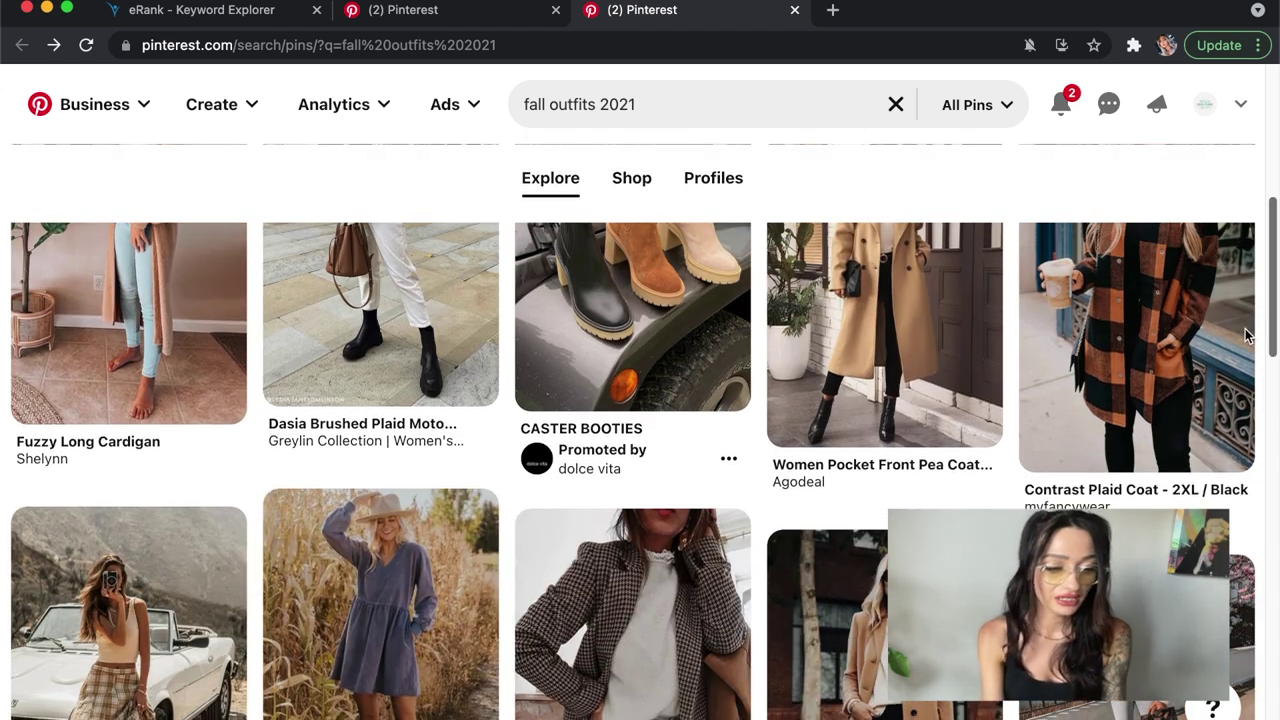
Step: Look through more of the "fall outfits 2021" pins to compare recurring garment types, colours and patterns
scroll(1240, 350, "down", 3)
scroll(1228, 388, "down", 2)
scroll(1225, 404, "down", 1)
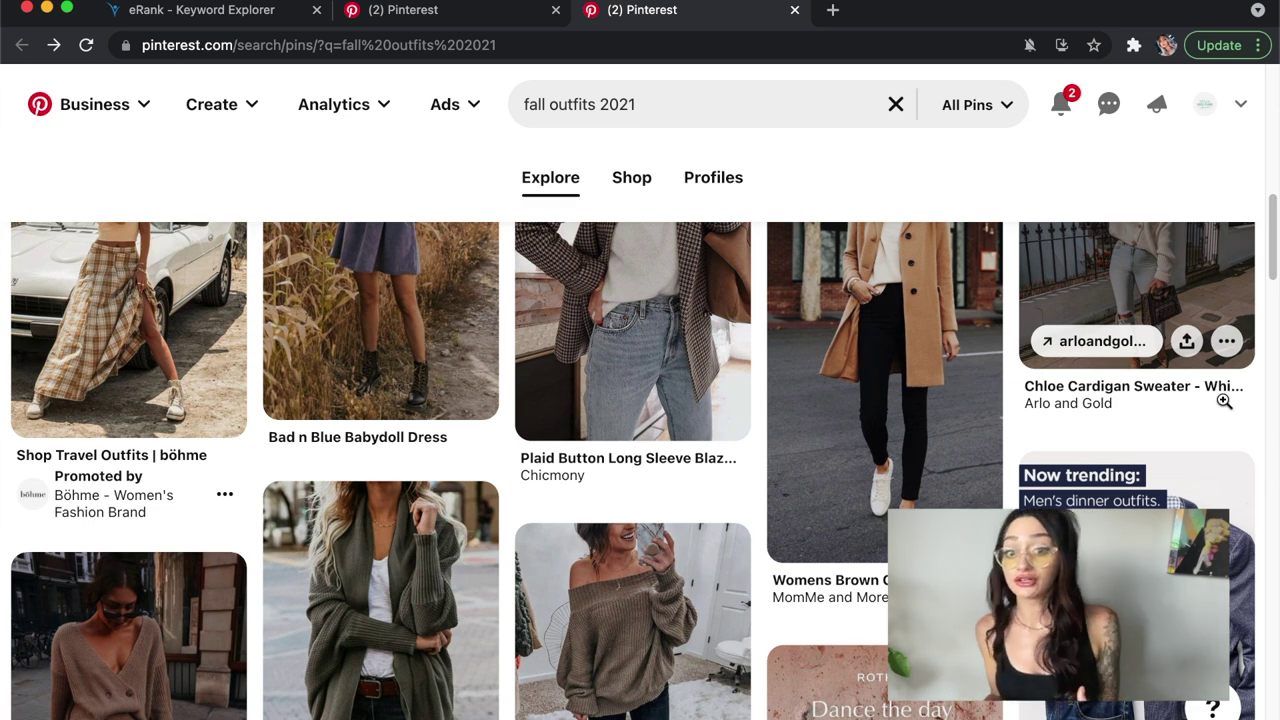
scroll(1224, 401, "down", 2)
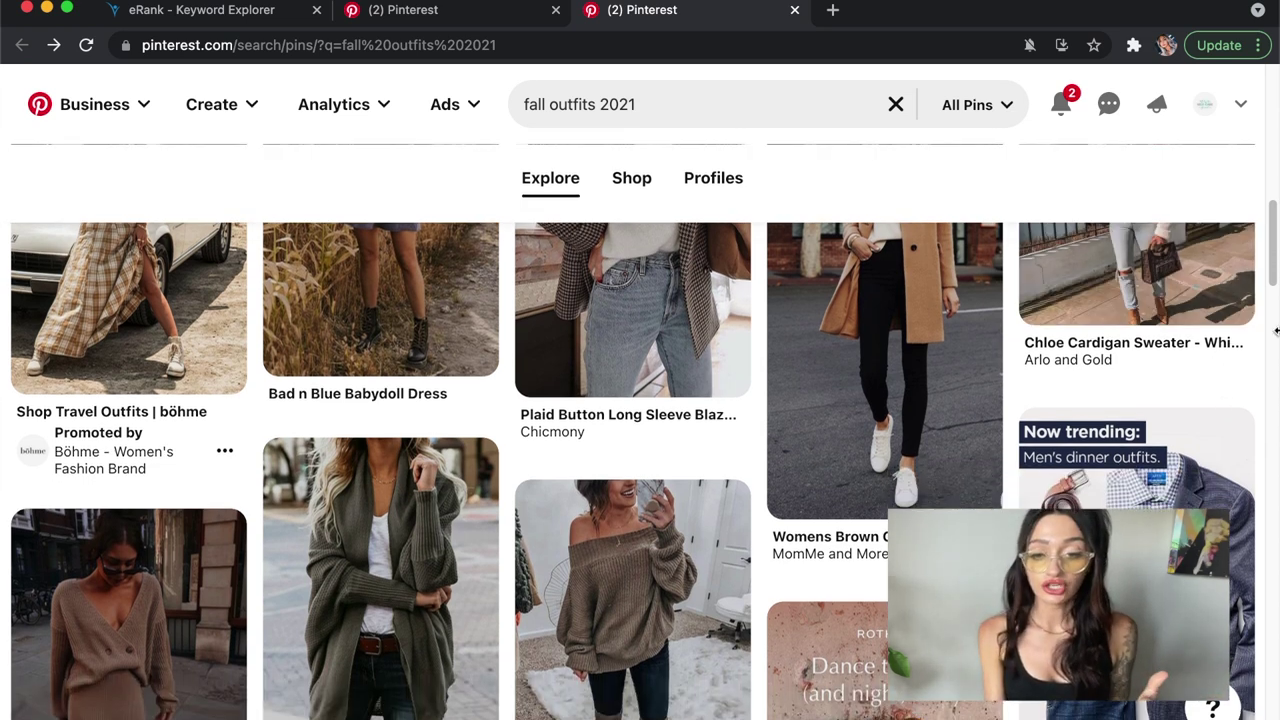
scroll(1270, 289, "down", 5)
scroll(1270, 289, "up", 3)
scroll(1270, 283, "up", 1)
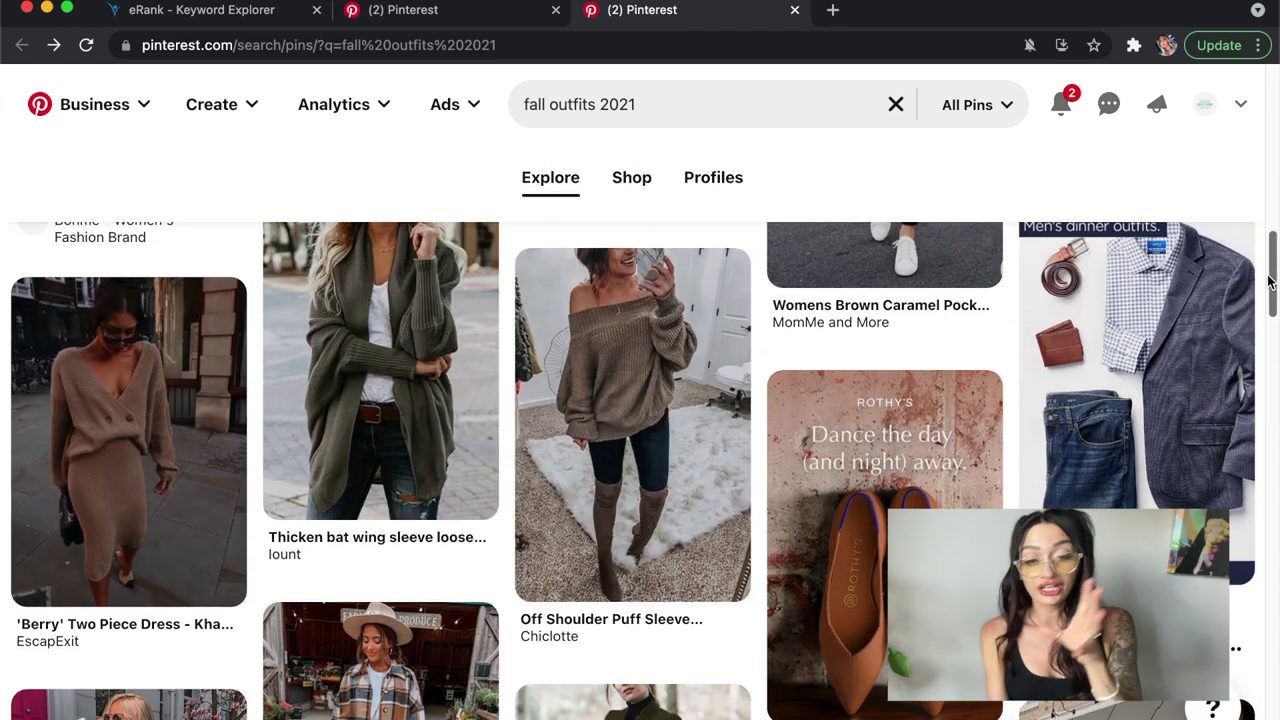
scroll(1268, 283, "down", 3)
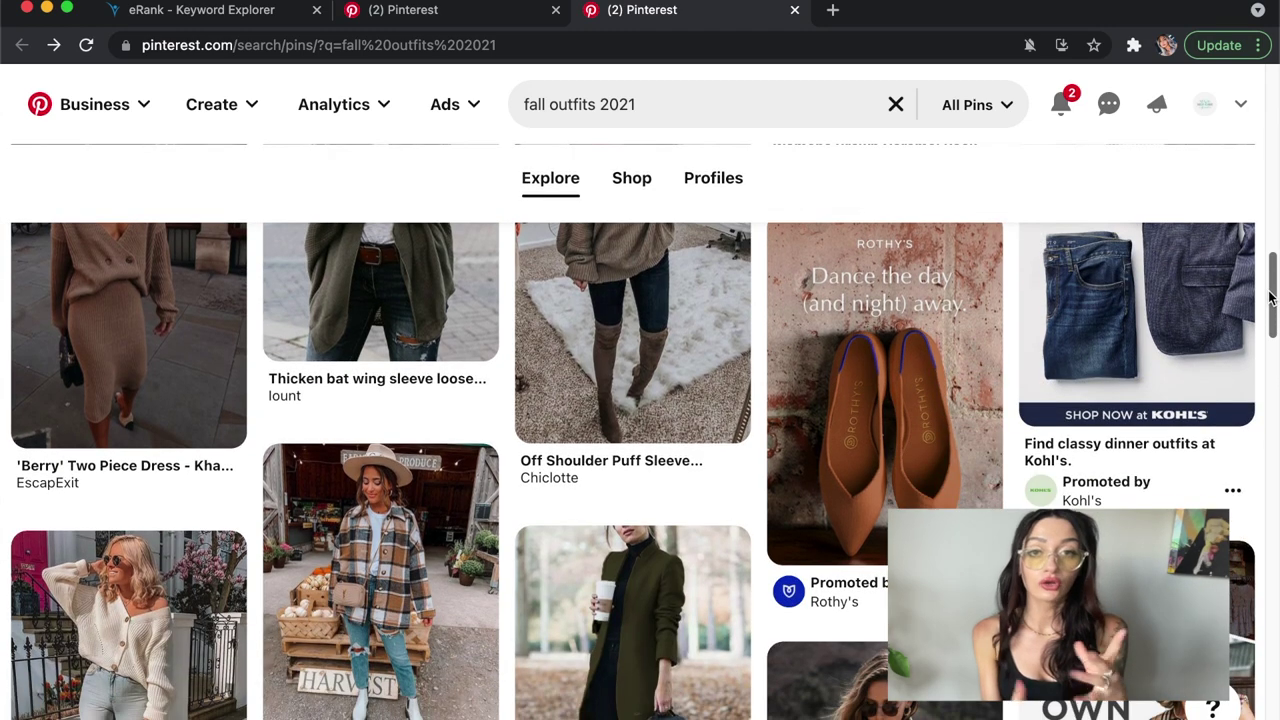
scroll(1270, 297, "up", 1)
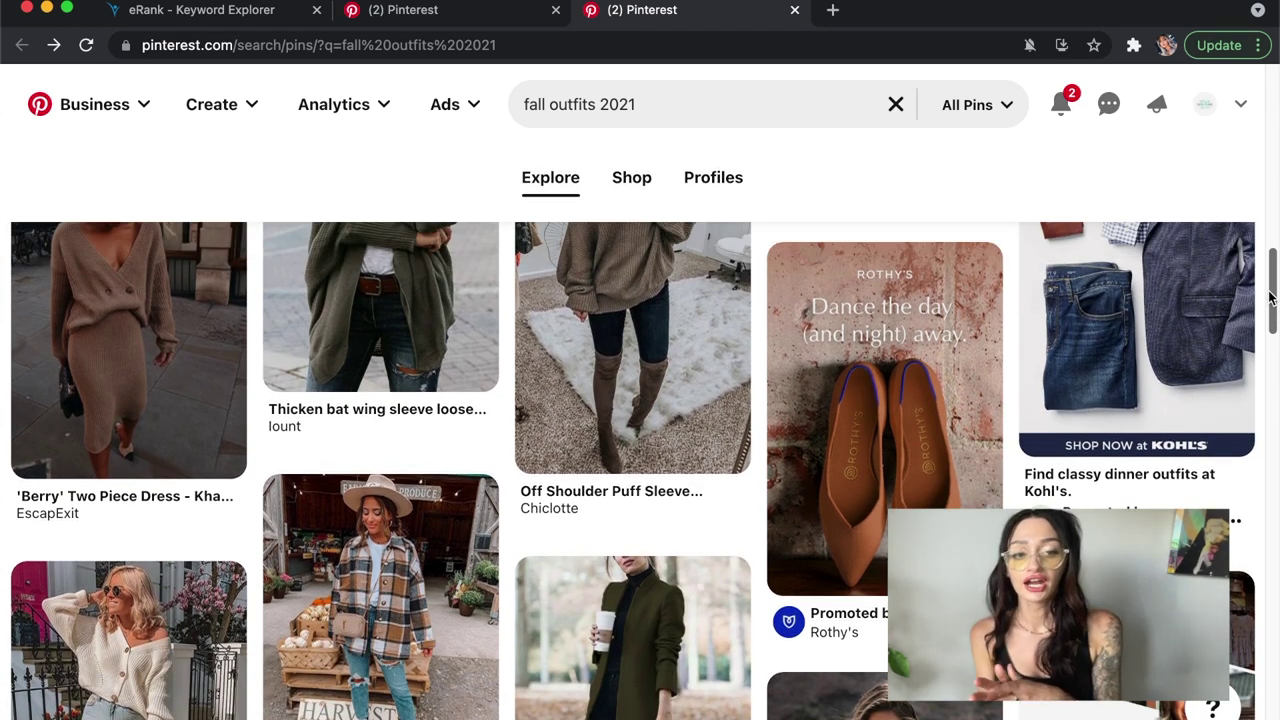
scroll(1270, 297, "up", 3)
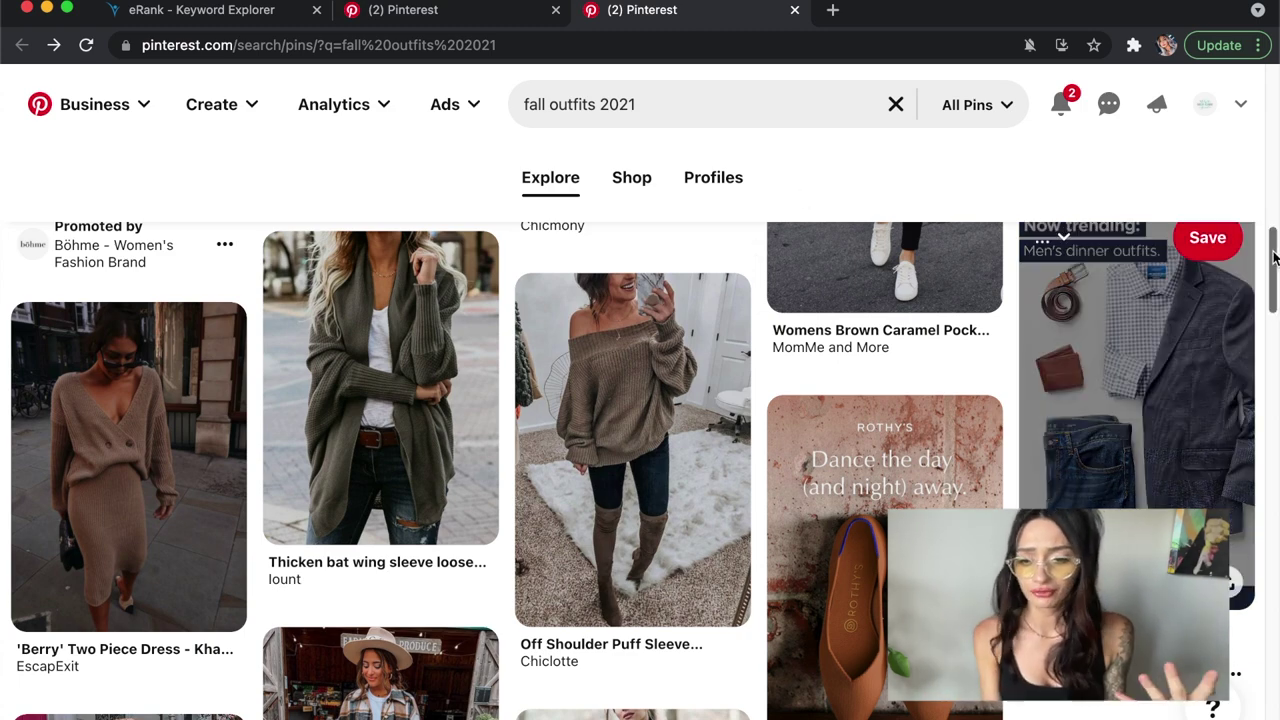
scroll(1275, 333, "down", 5)
left_click_drag(1275, 333, 1266, 384)
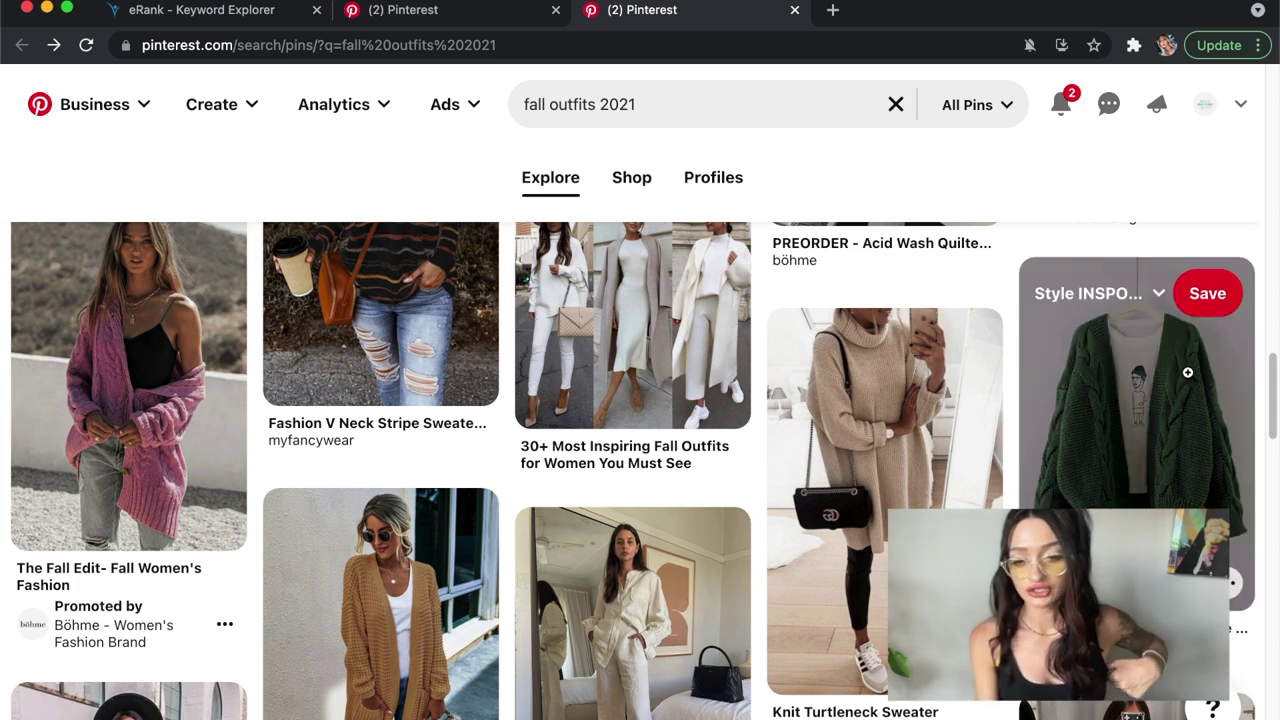
Step: Open the green cable knit cardigan pin to examine the product, then return to the "fall outfits 2021" results
left_click(1201, 374)
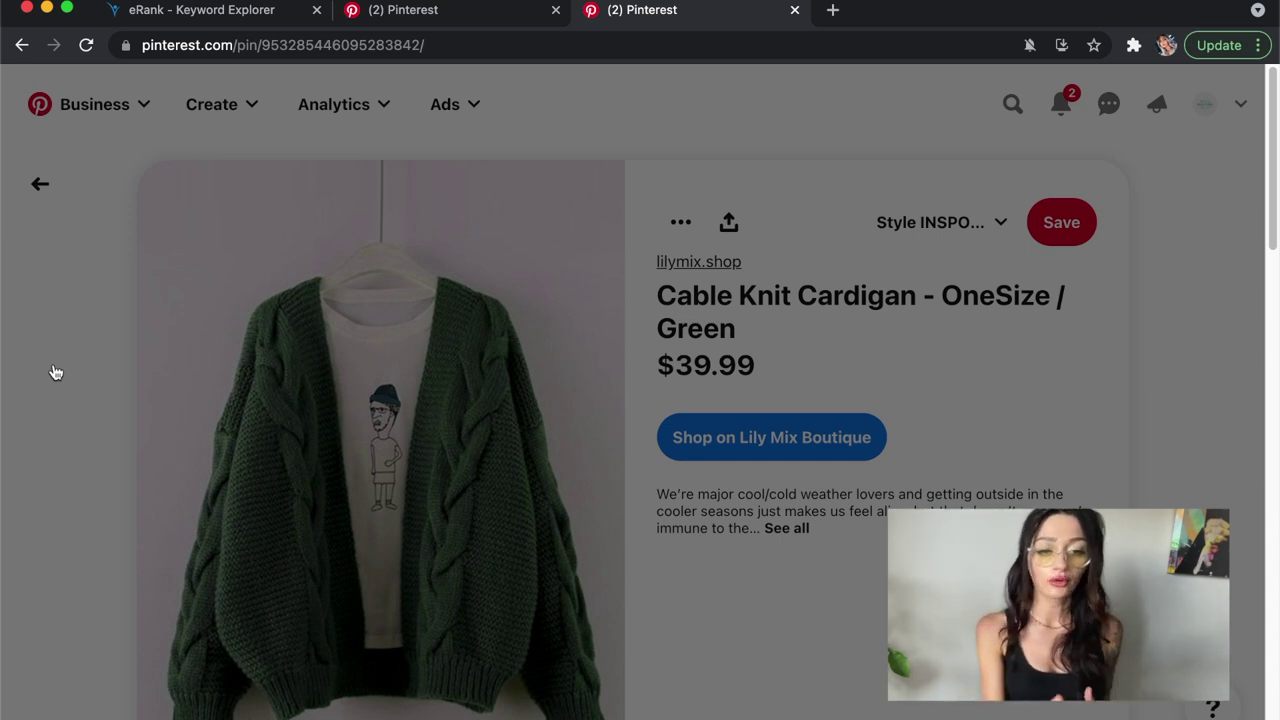
left_click(71, 258)
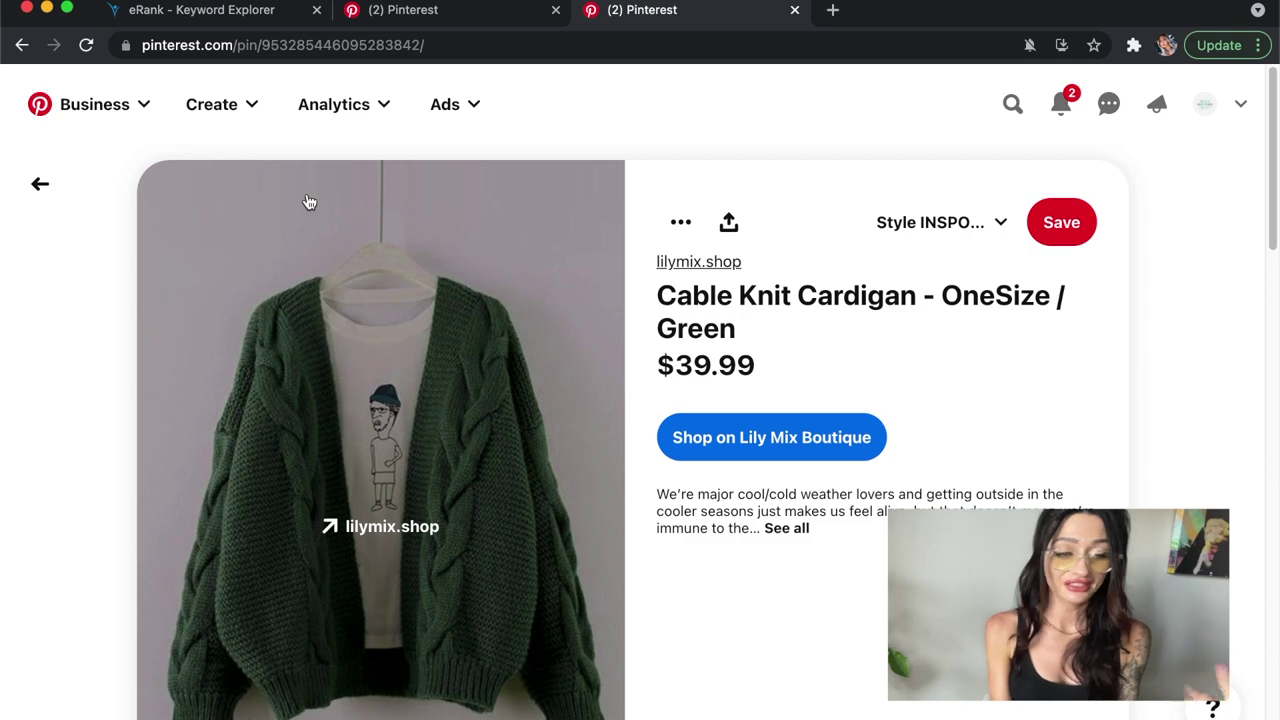
left_click(40, 182)
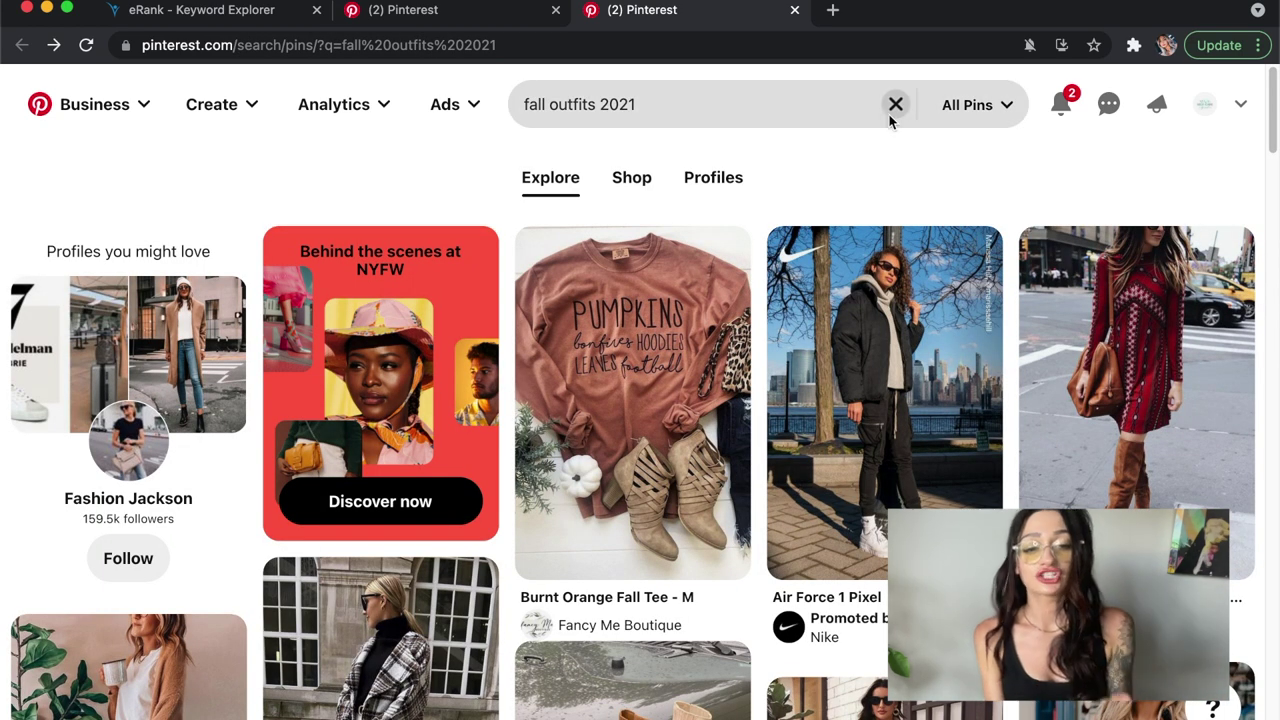
Step: Clear the current Pinterest search and search for "halloween sweatshirt" instead
left_click(890, 110)
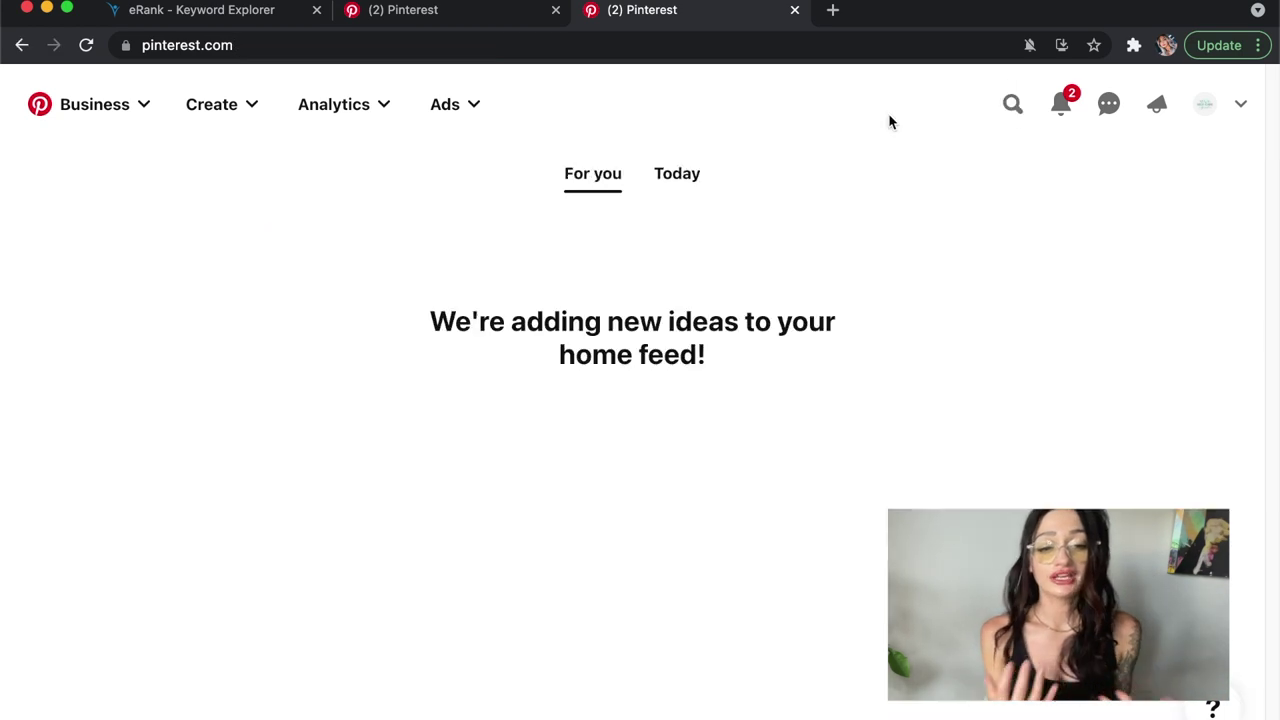
left_click(997, 117)
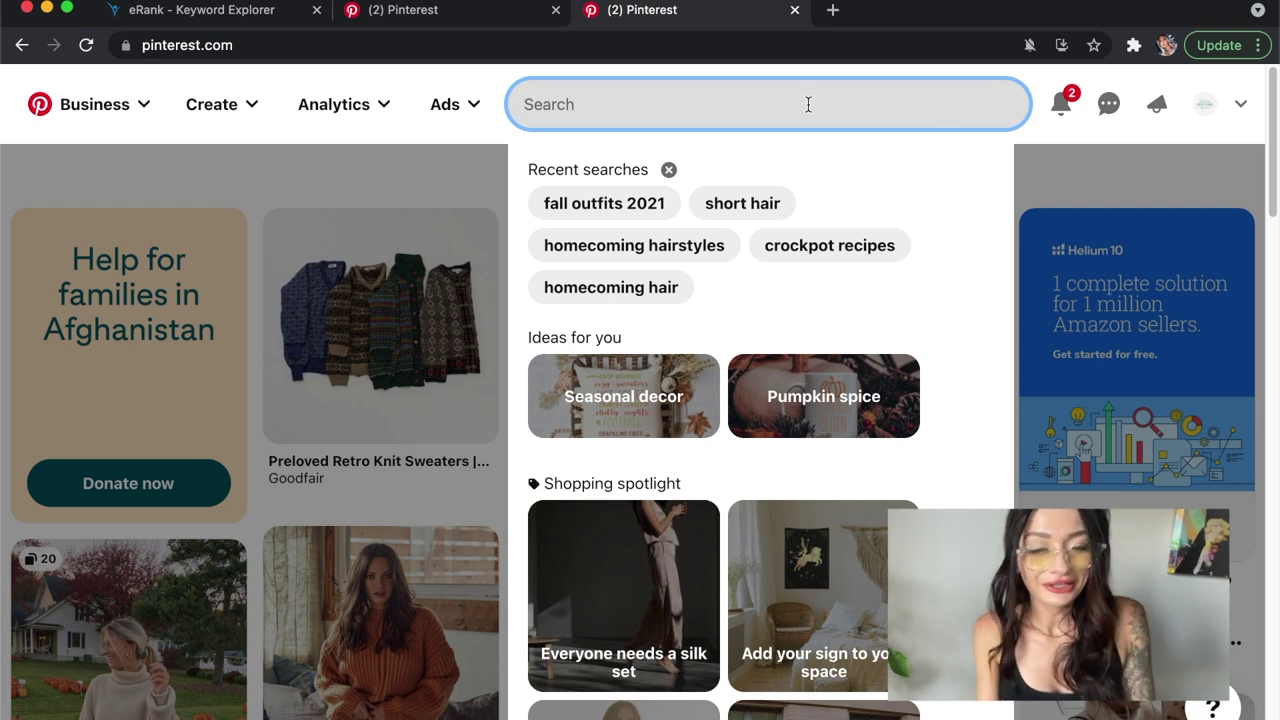
type("hallow")
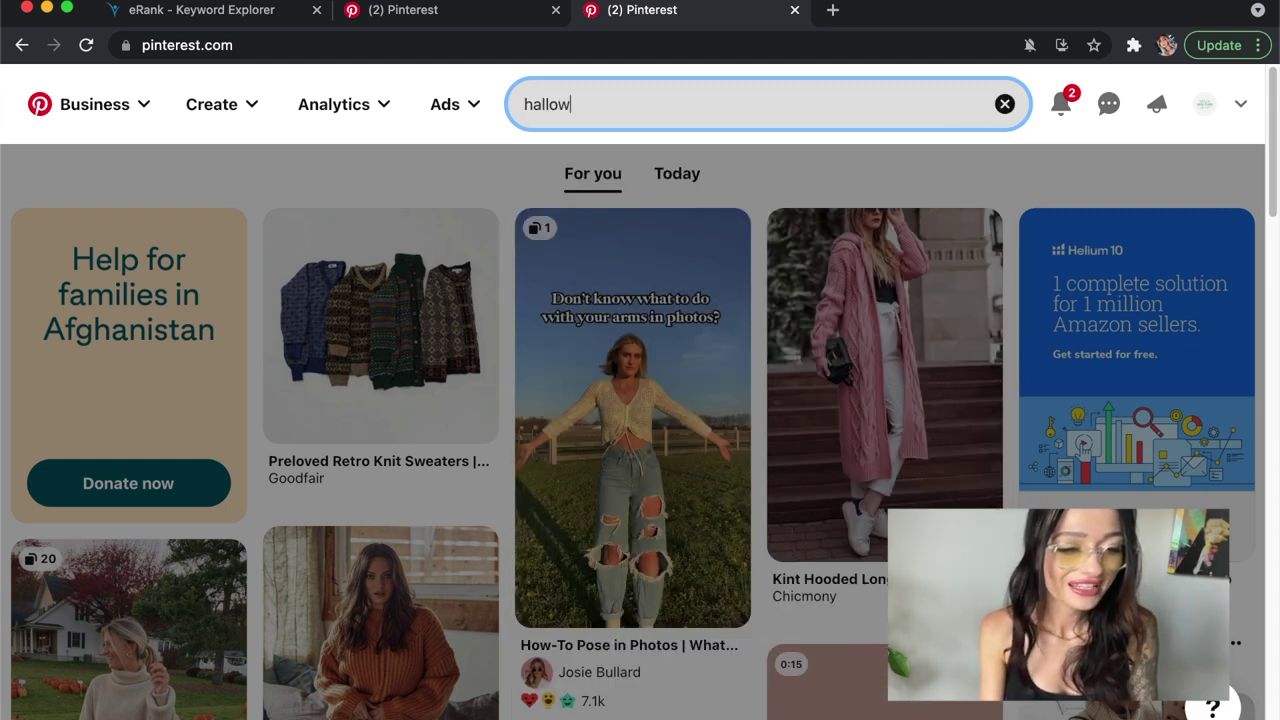
type("een sw")
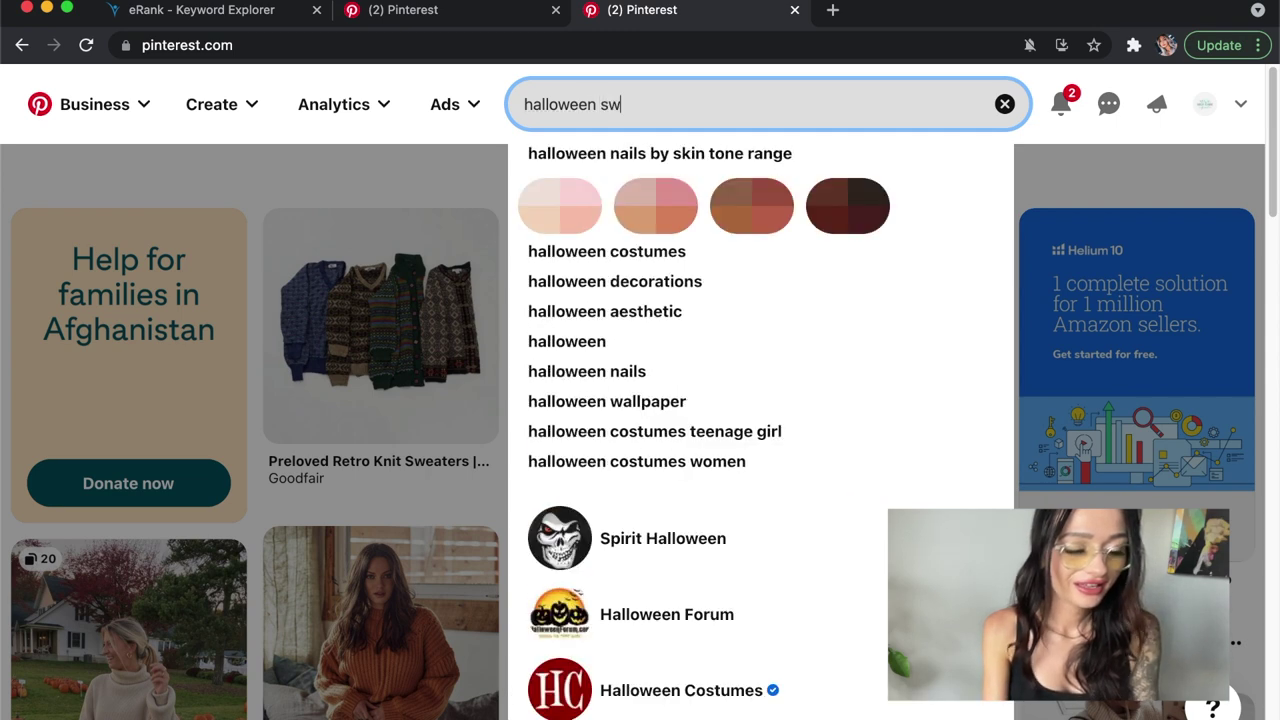
type("eatshirt")
key("Return")
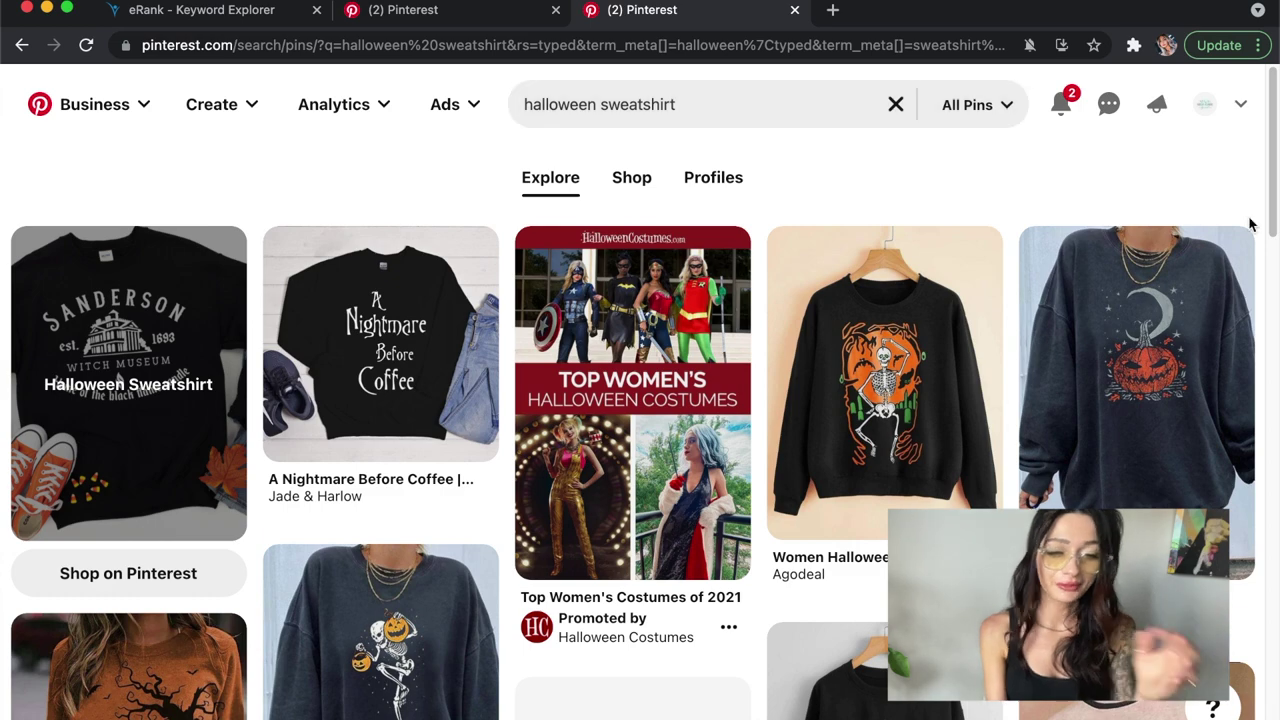
Step: Examine the "halloween sweatshirt" pins for popular designs, phrases and related product ideas
left_click_drag(1268, 208, 1268, 262)
scroll(1266, 262, "down", 2)
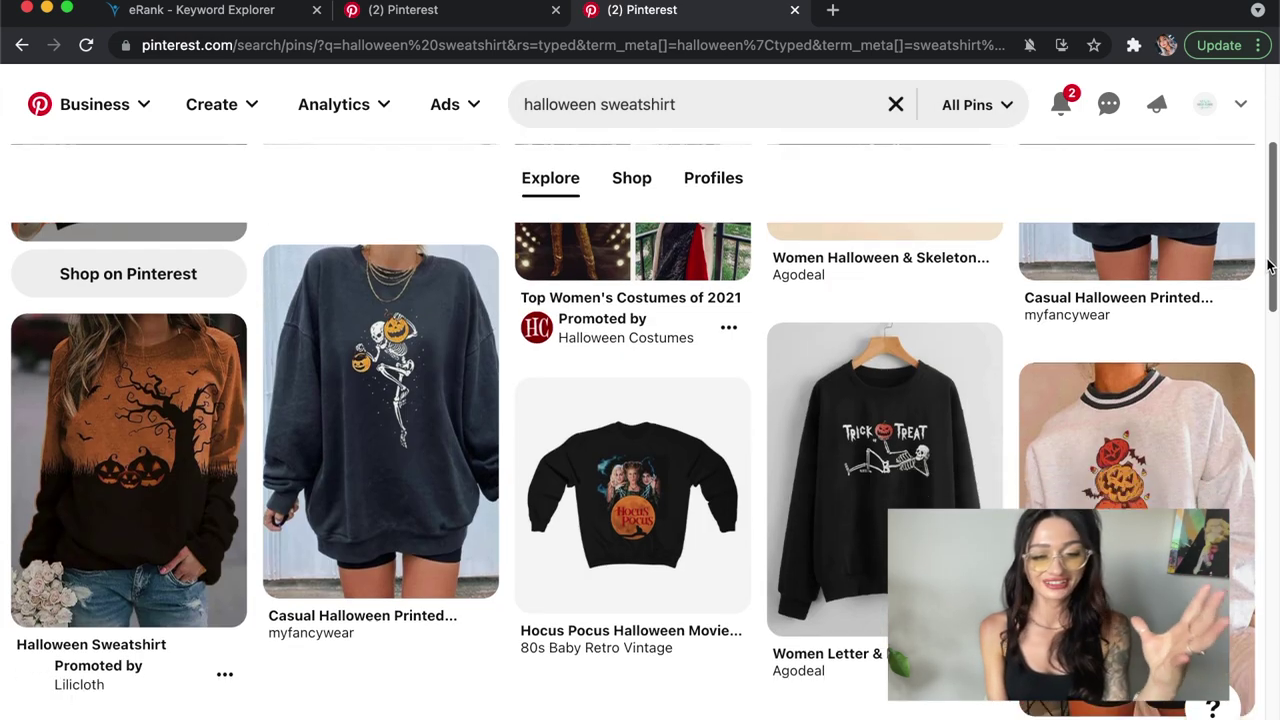
scroll(1268, 256, "up", 2)
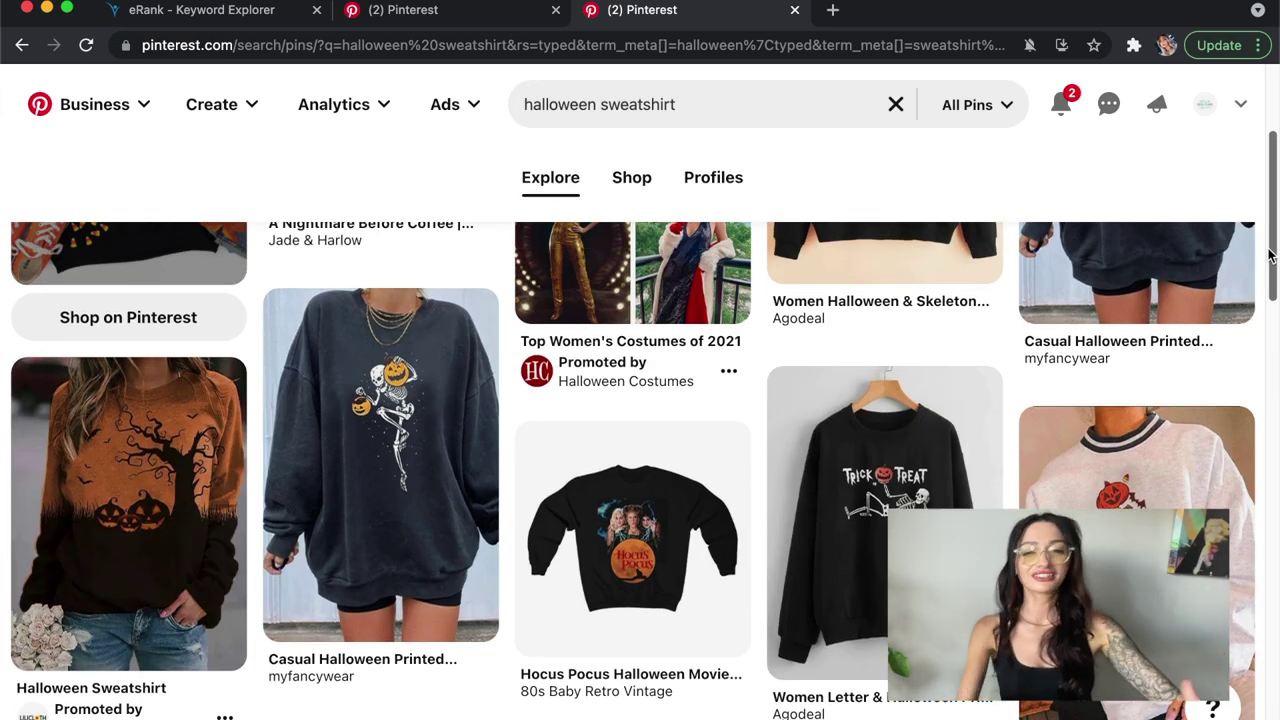
scroll(1266, 300, "down", 1)
scroll(1266, 300, "down", 5)
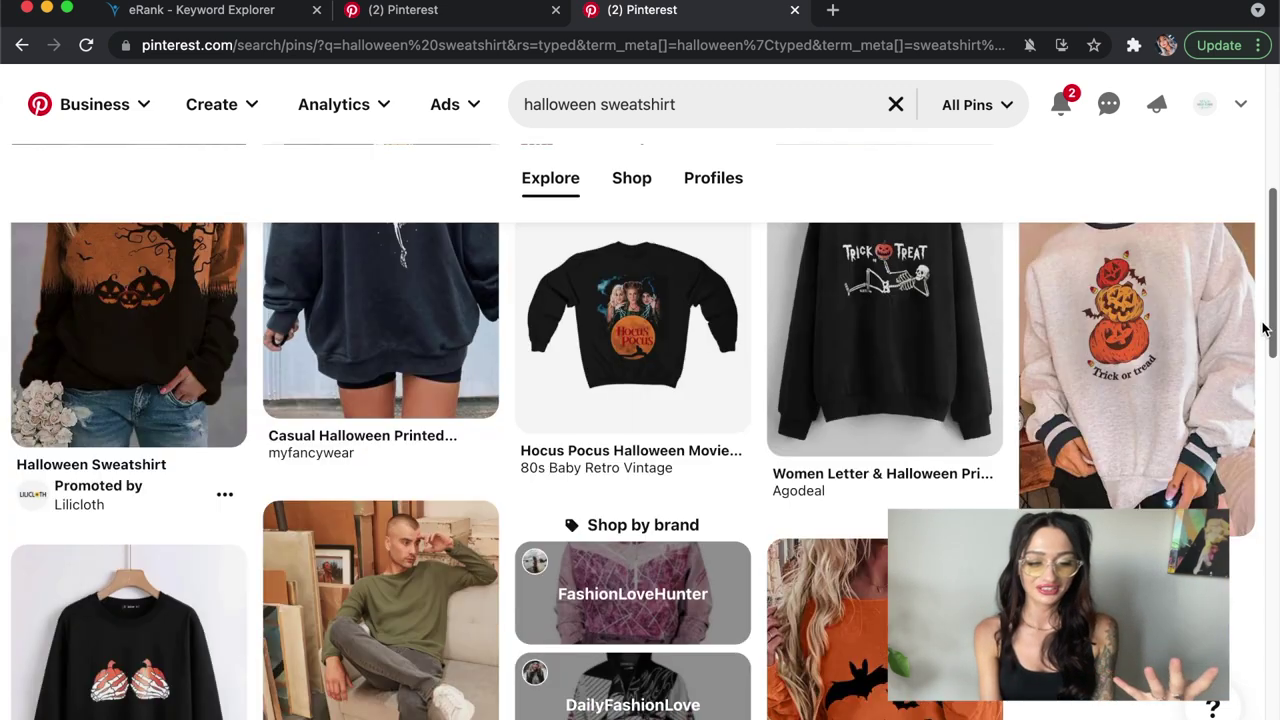
scroll(1250, 360, "down", 2)
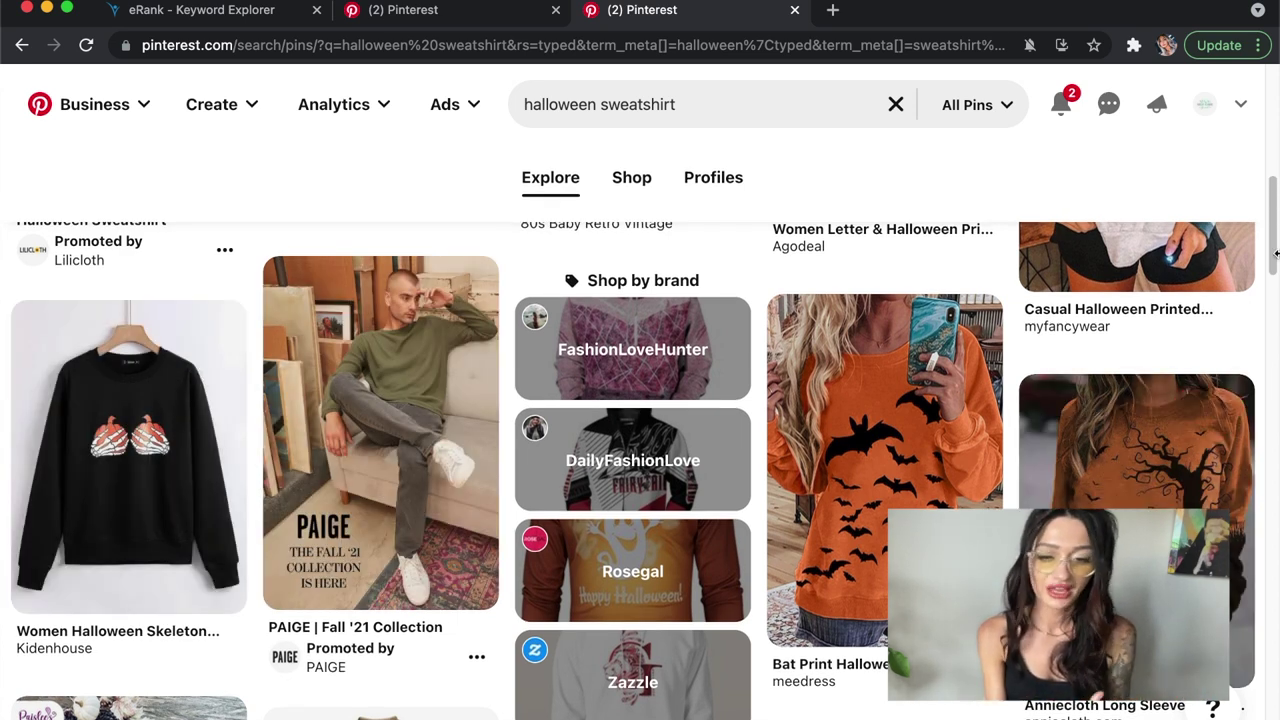
scroll(1268, 287, "down", 5)
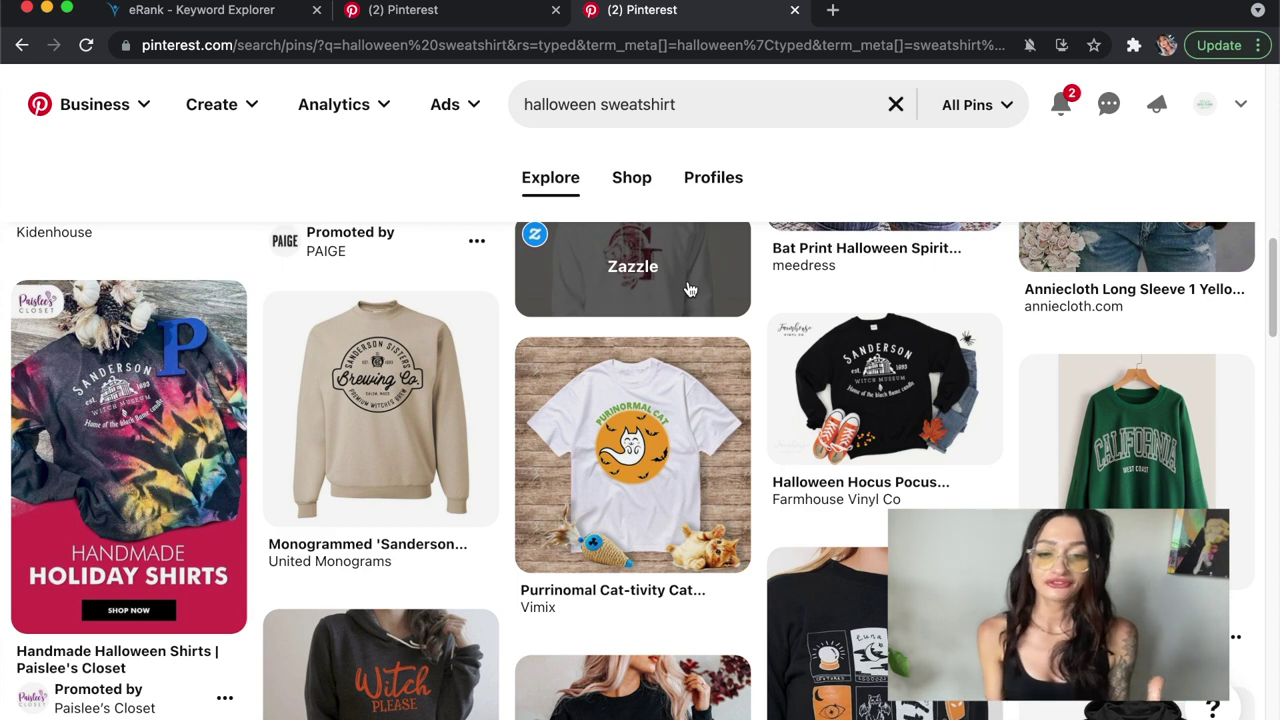
scroll(948, 370, "down", 10)
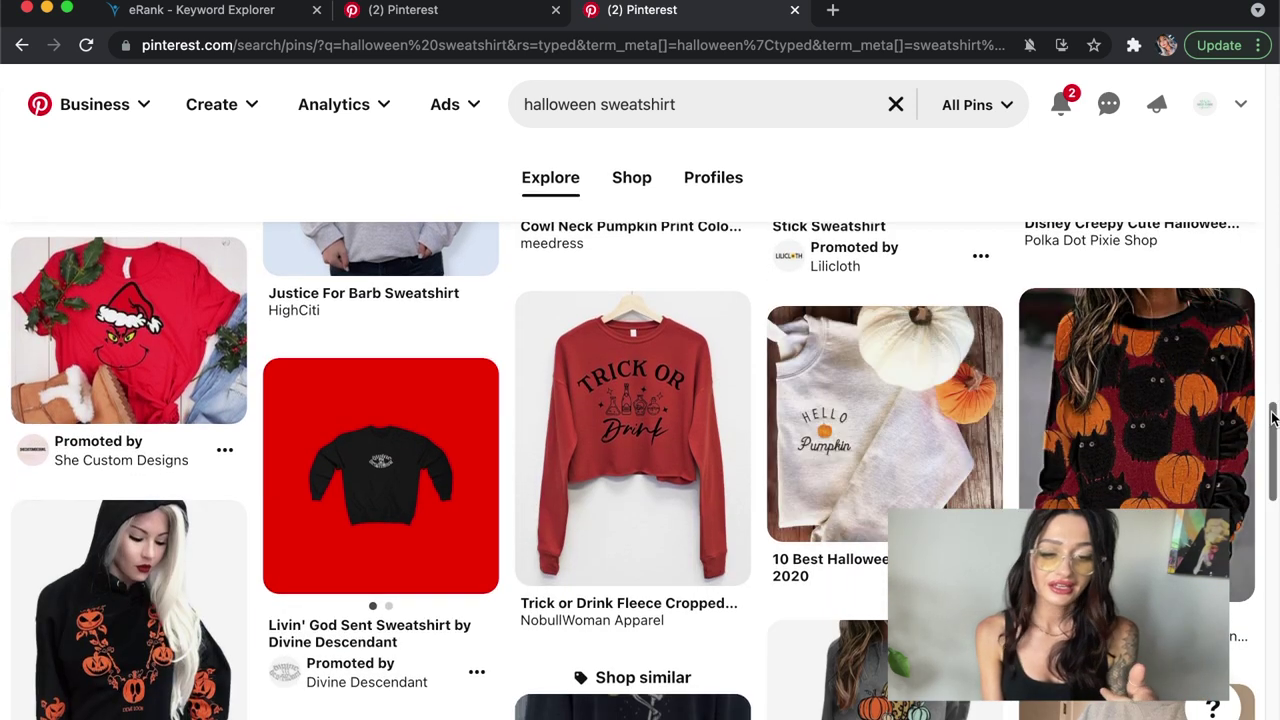
scroll(1273, 430, "down", 2)
scroll(1273, 430, "down", 2)
scroll(1273, 430, "up", 2)
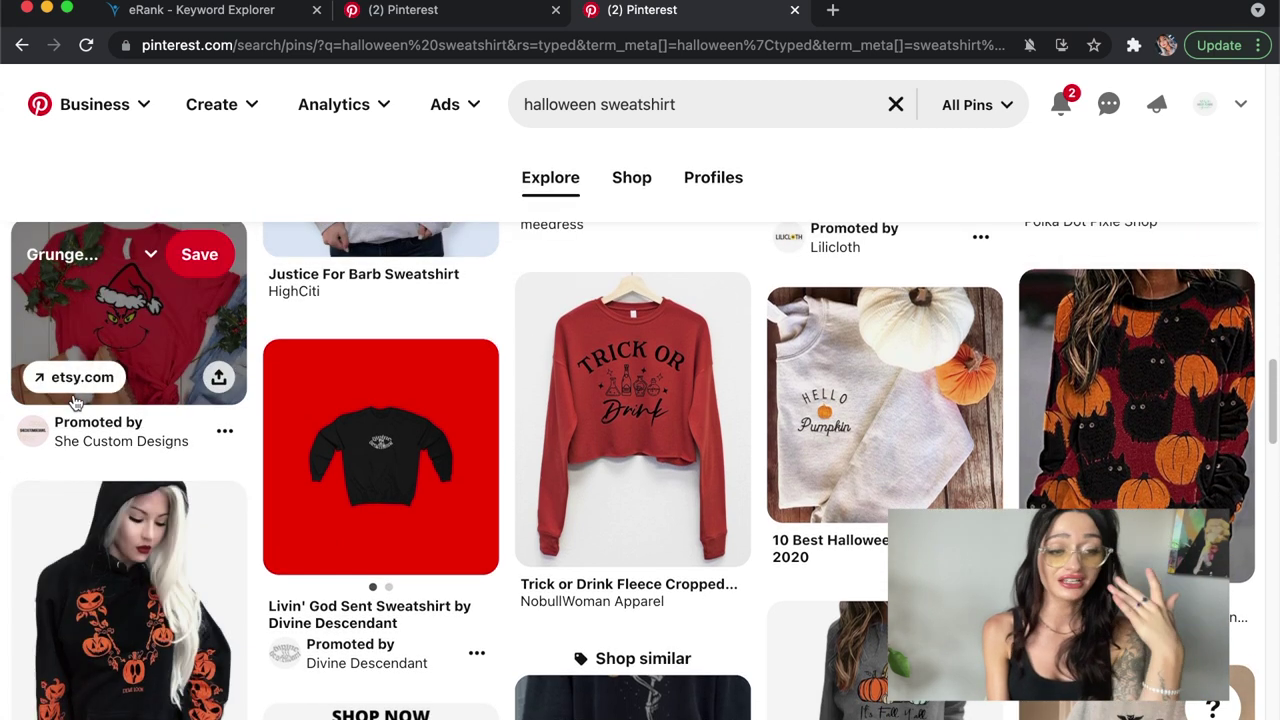
scroll(1275, 360, "down", 1)
scroll(1273, 360, "down", 6)
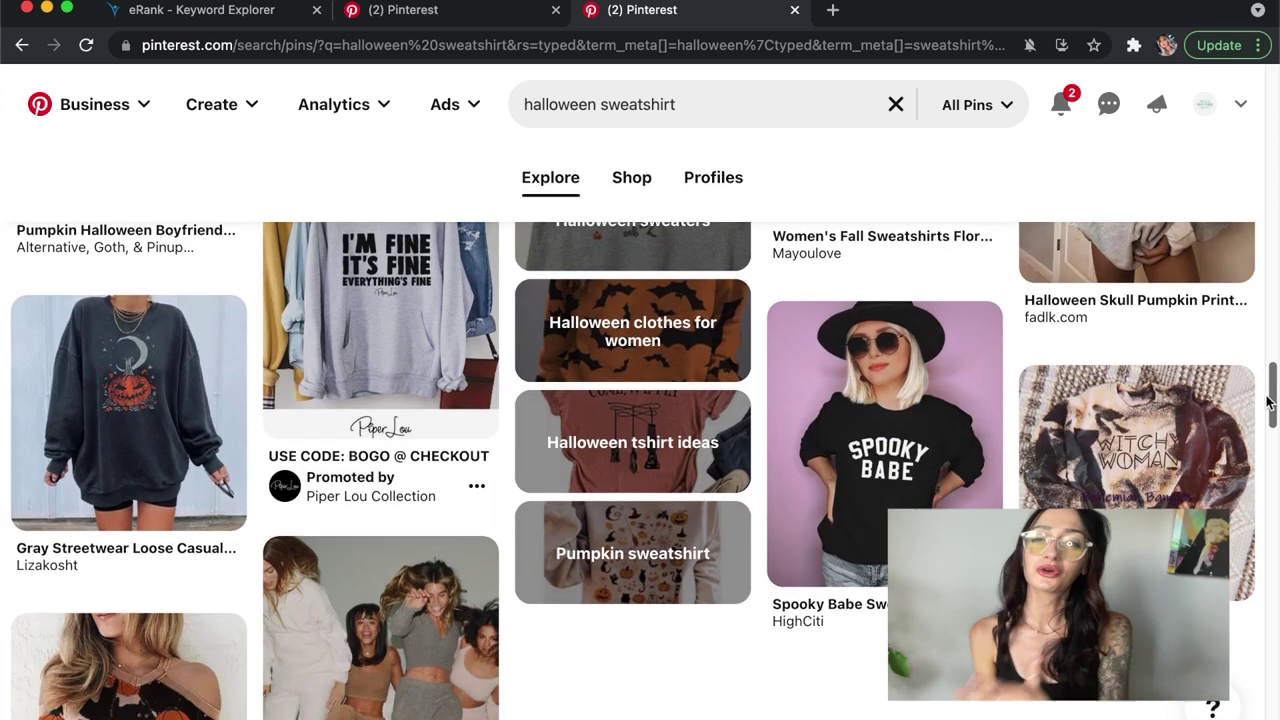
left_click_drag(1268, 400, 1268, 392)
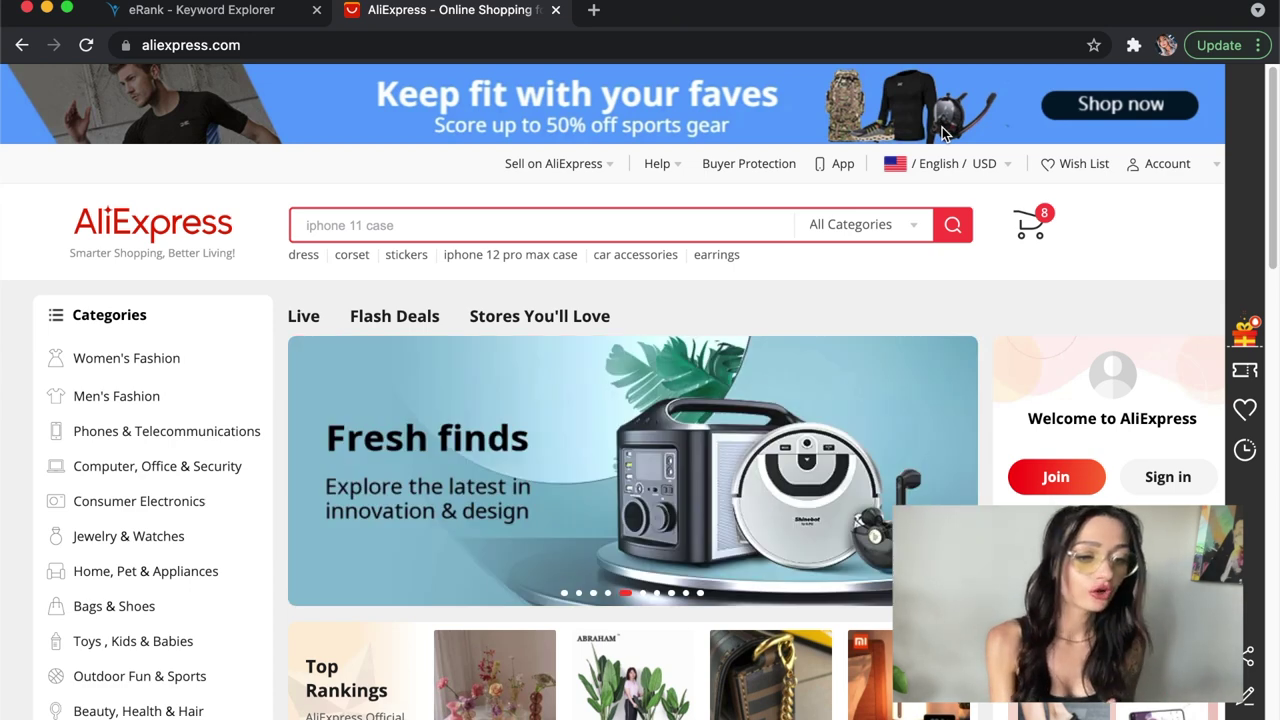
Step: Open the Women's Fashion category on AliExpress and sort its products by orders
left_click(120, 367)
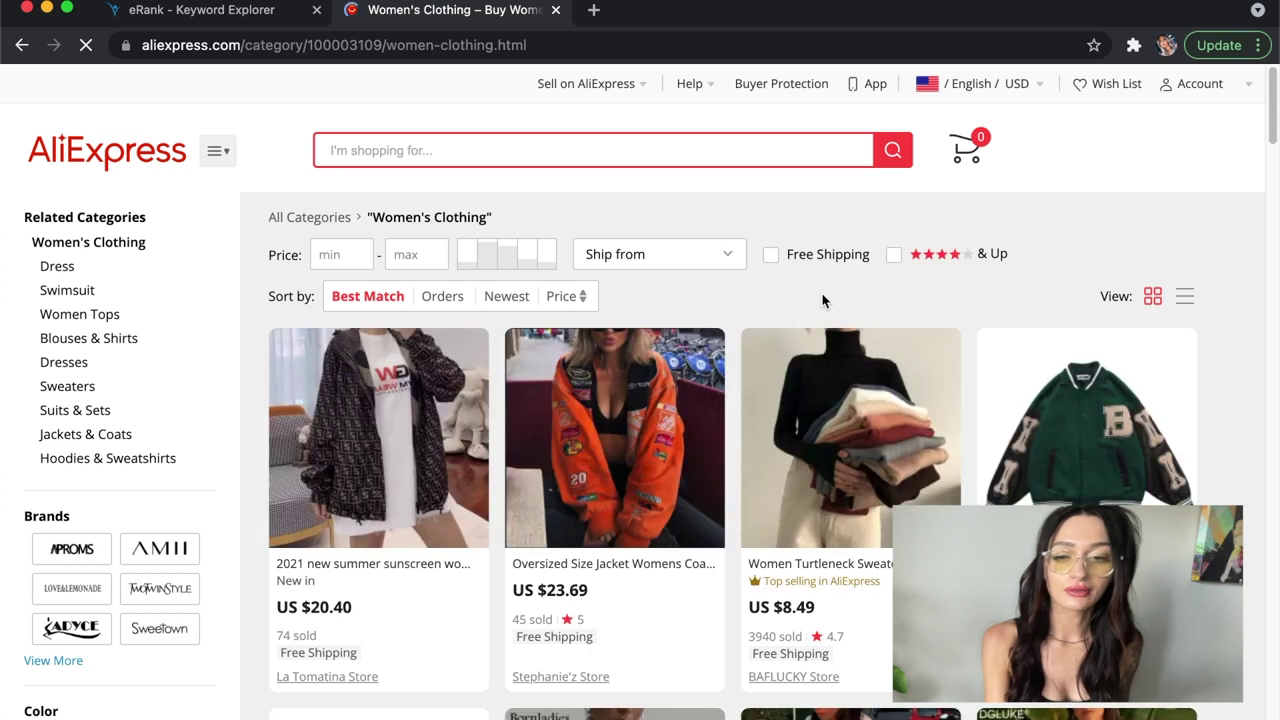
left_click(432, 302)
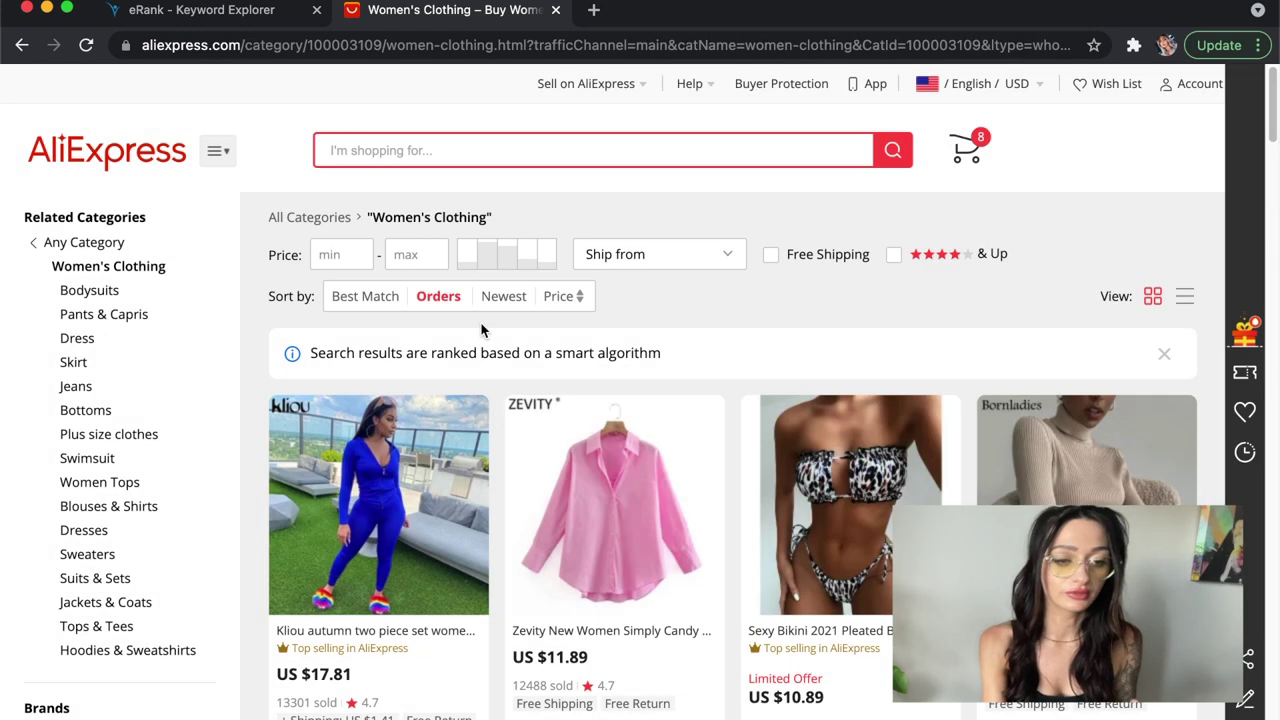
Step: Search AliExpress for "halloween sweatshirt" and sort the results by orders
left_click(457, 151)
type("s")
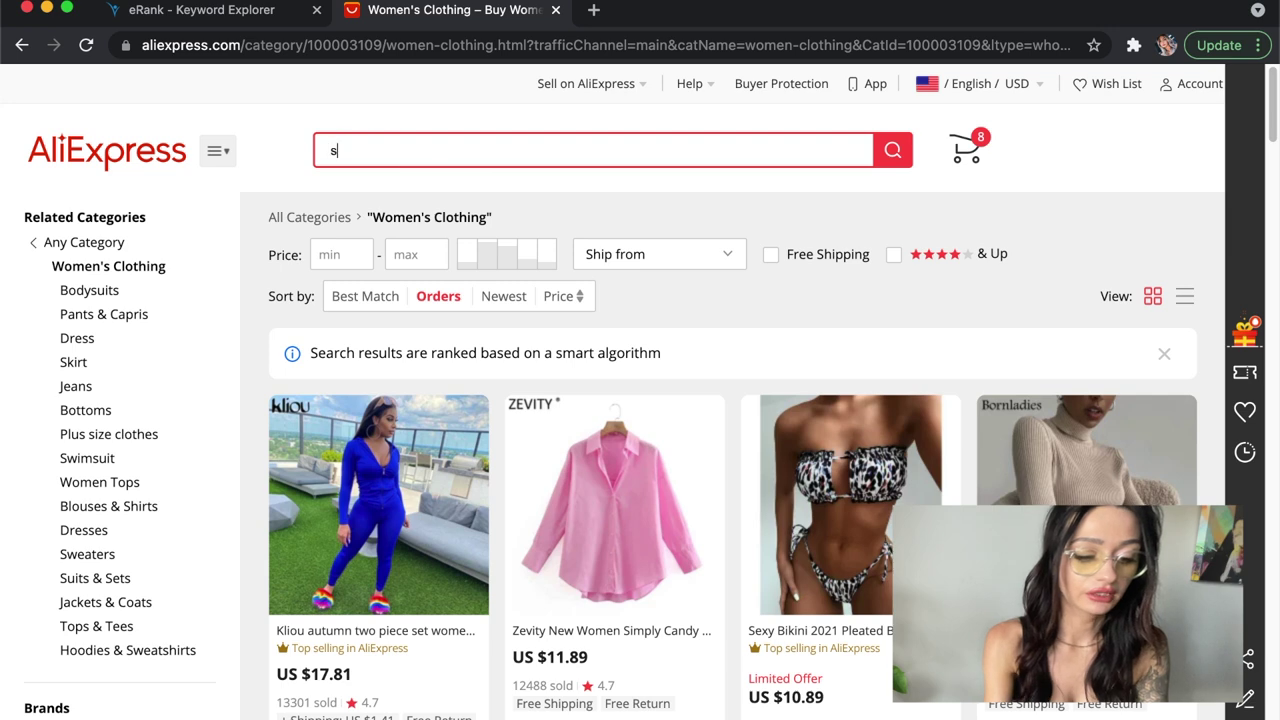
key("BackSpace")
type("hallowe")
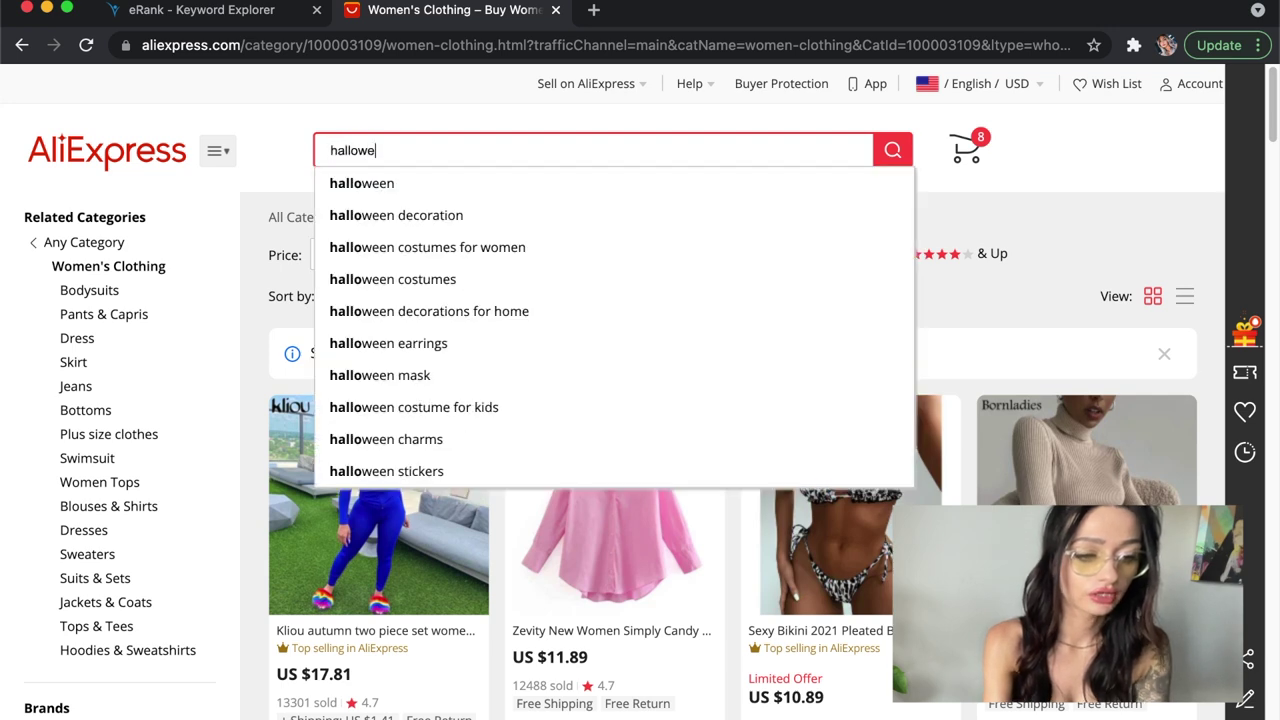
type("en sweatshirt")
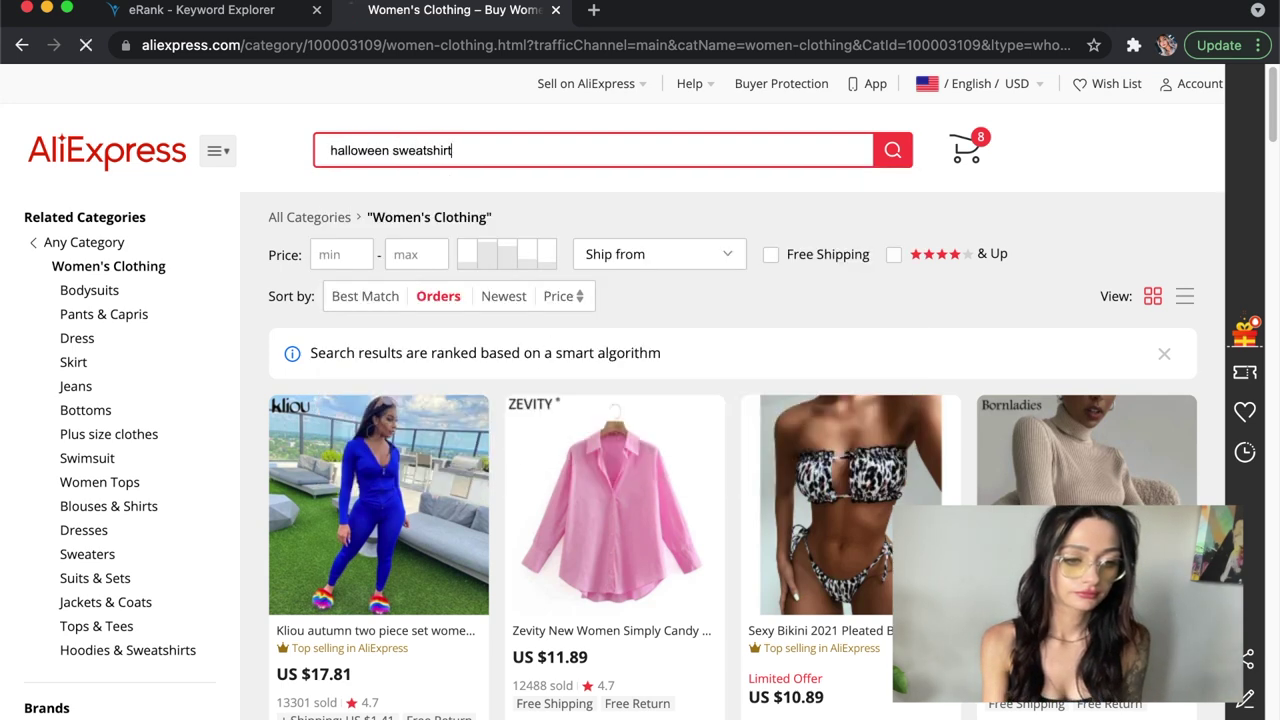
key("Return")
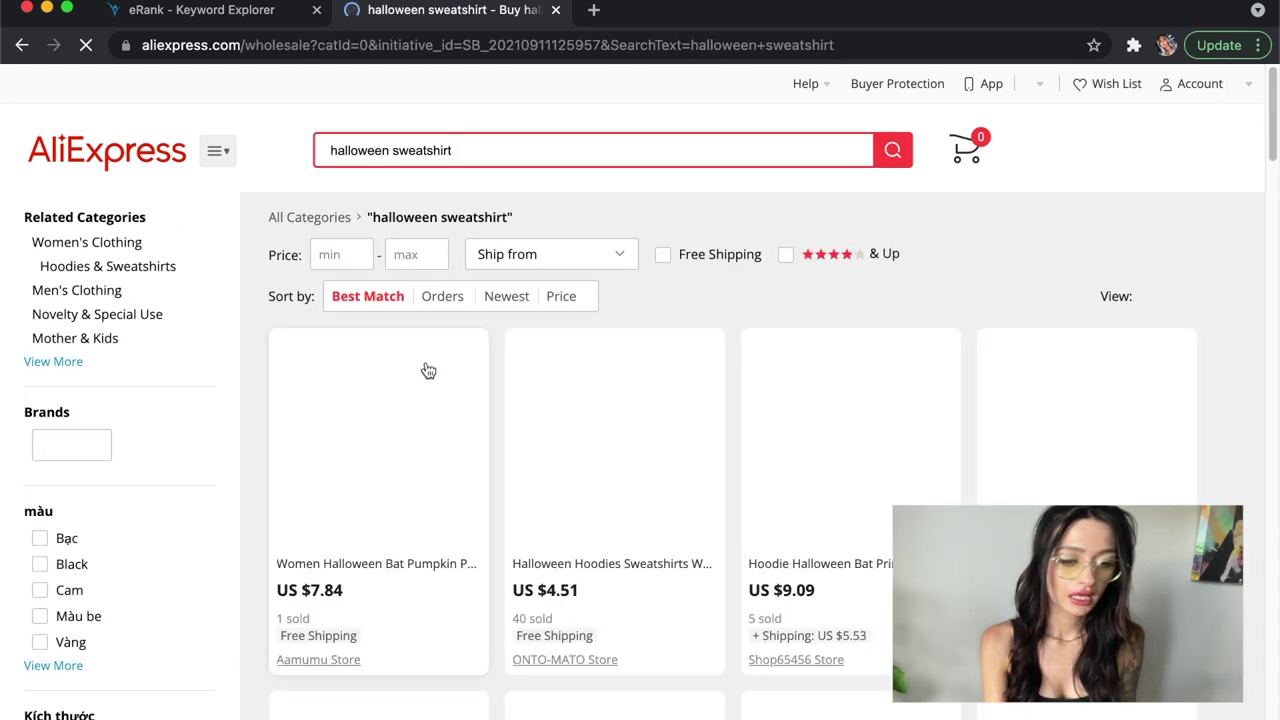
left_click(448, 307)
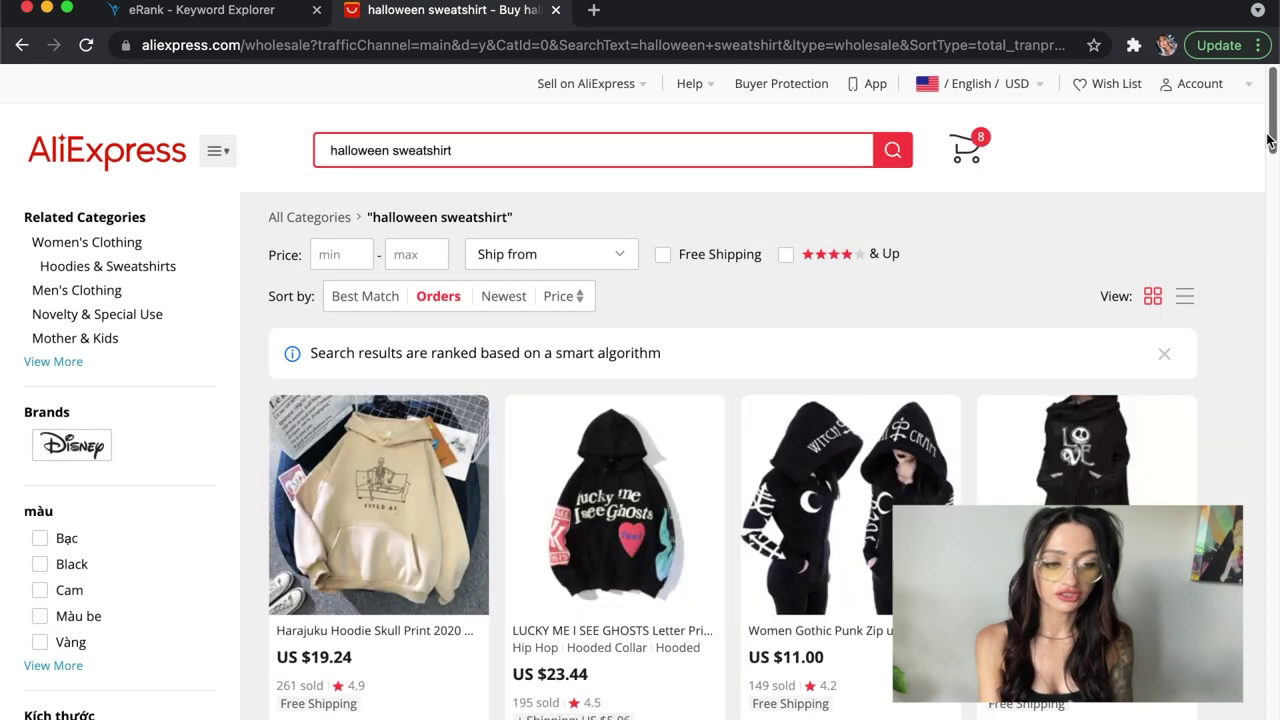
Step: Examine the designs, prices and sold counts of the most-ordered Halloween sweatshirts on AliExpress
scroll(1273, 137, "down", 3)
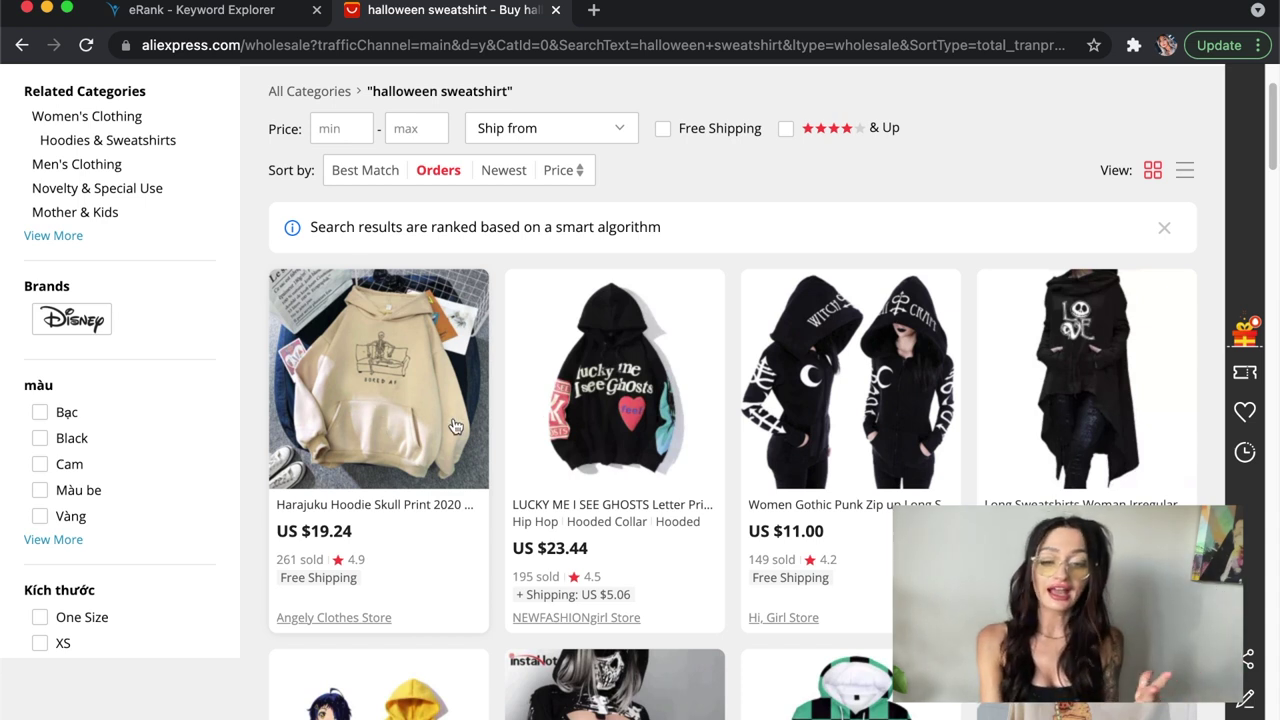
scroll(938, 322, "down", 5)
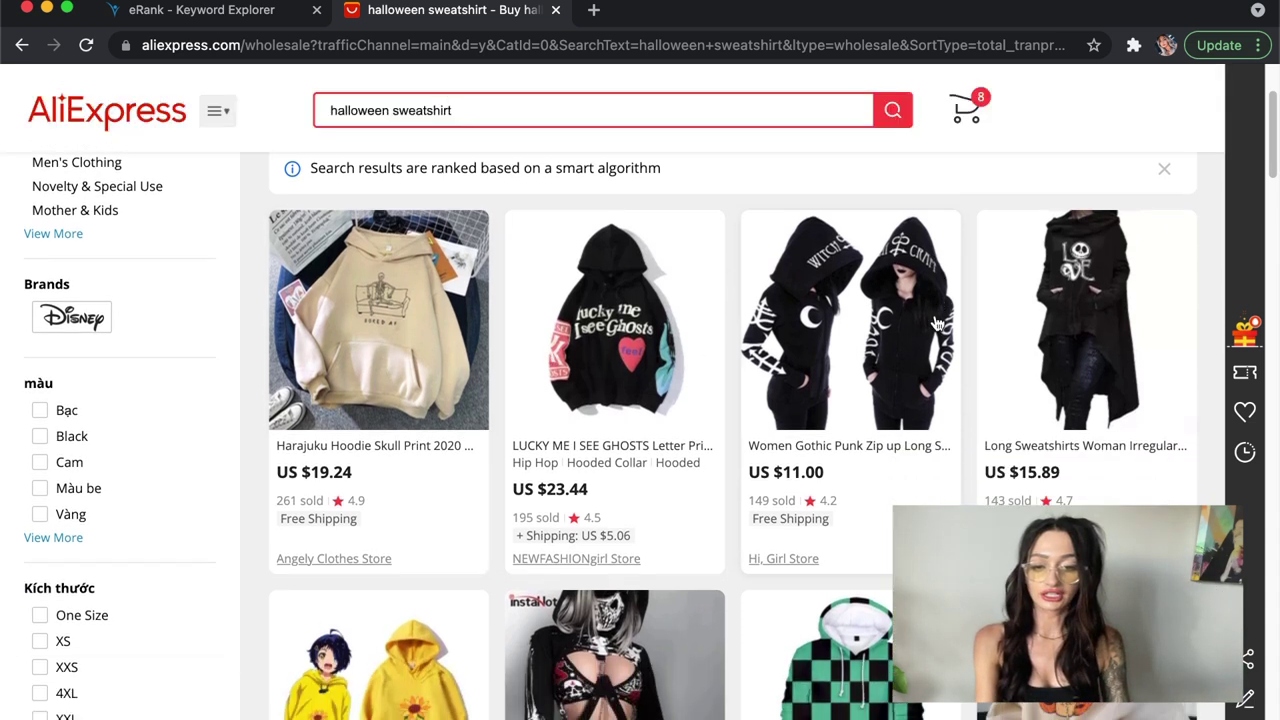
scroll(938, 322, "down", 2)
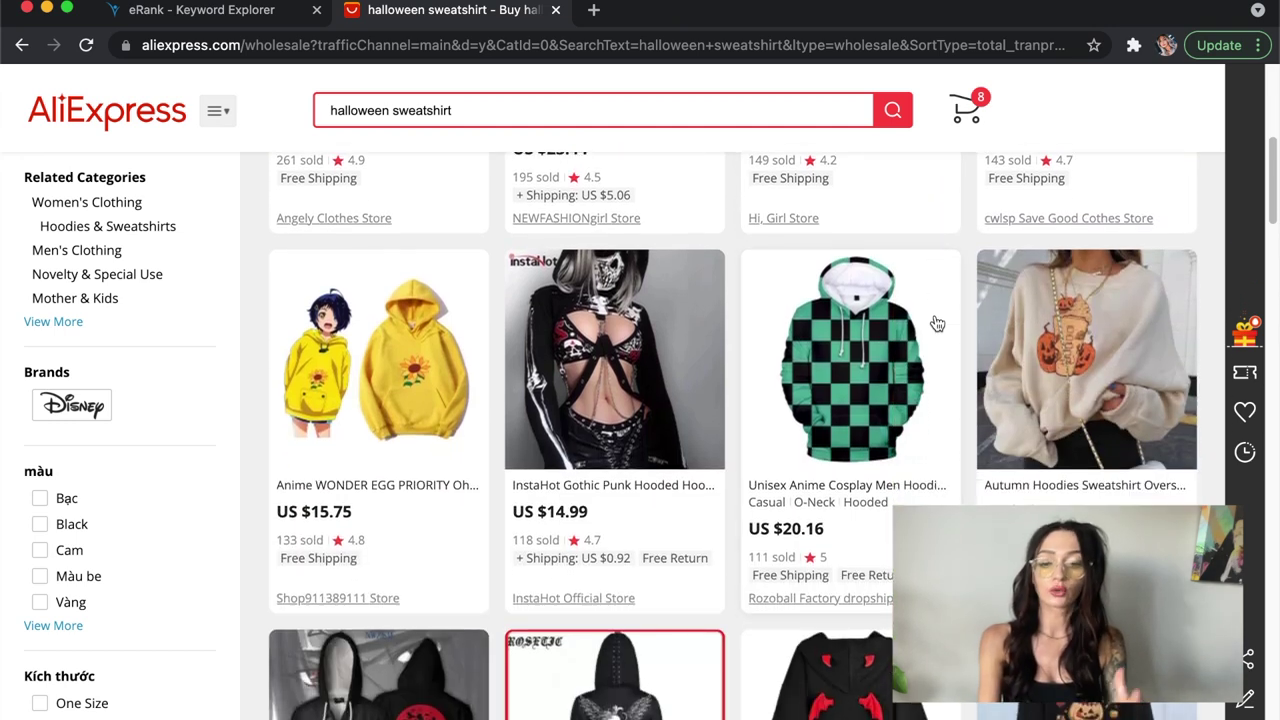
scroll(938, 322, "down", 6)
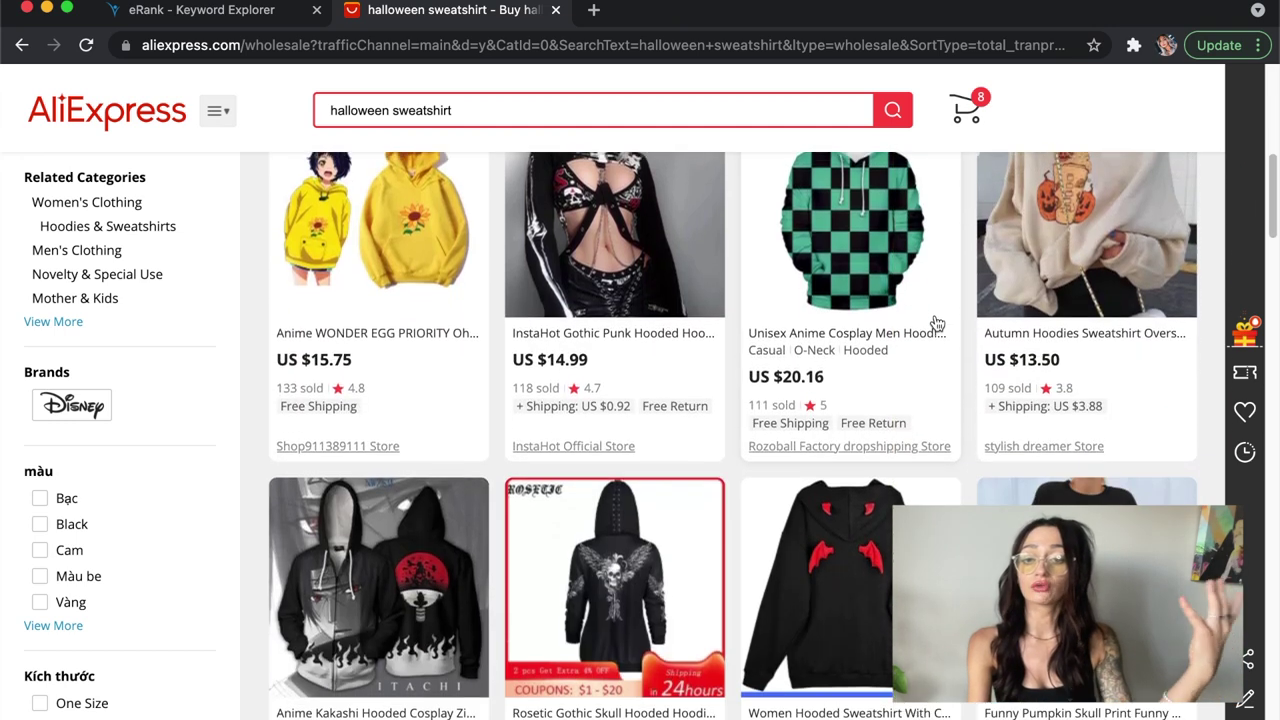
Step: Examine the lower-ranked Halloween sweatshirt results on AliExpress for recurring designs, phrases and sold counts
scroll(938, 322, "down", 2)
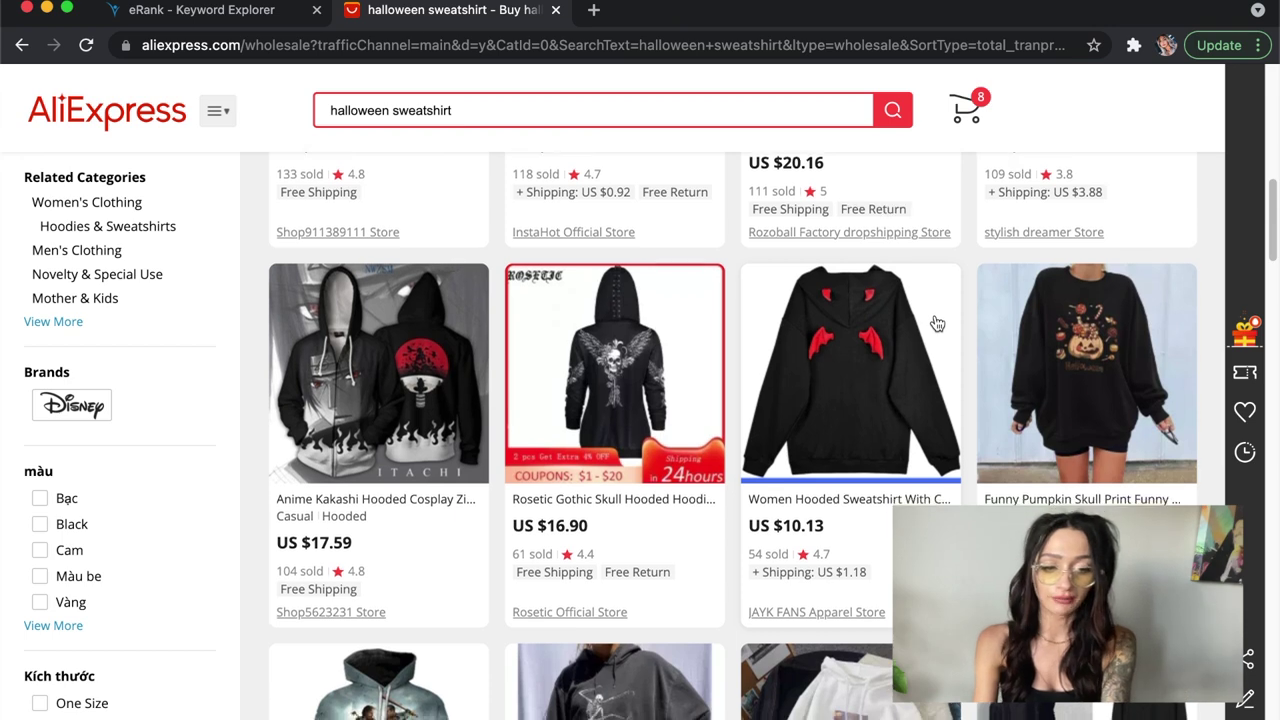
scroll(938, 322, "down", 7)
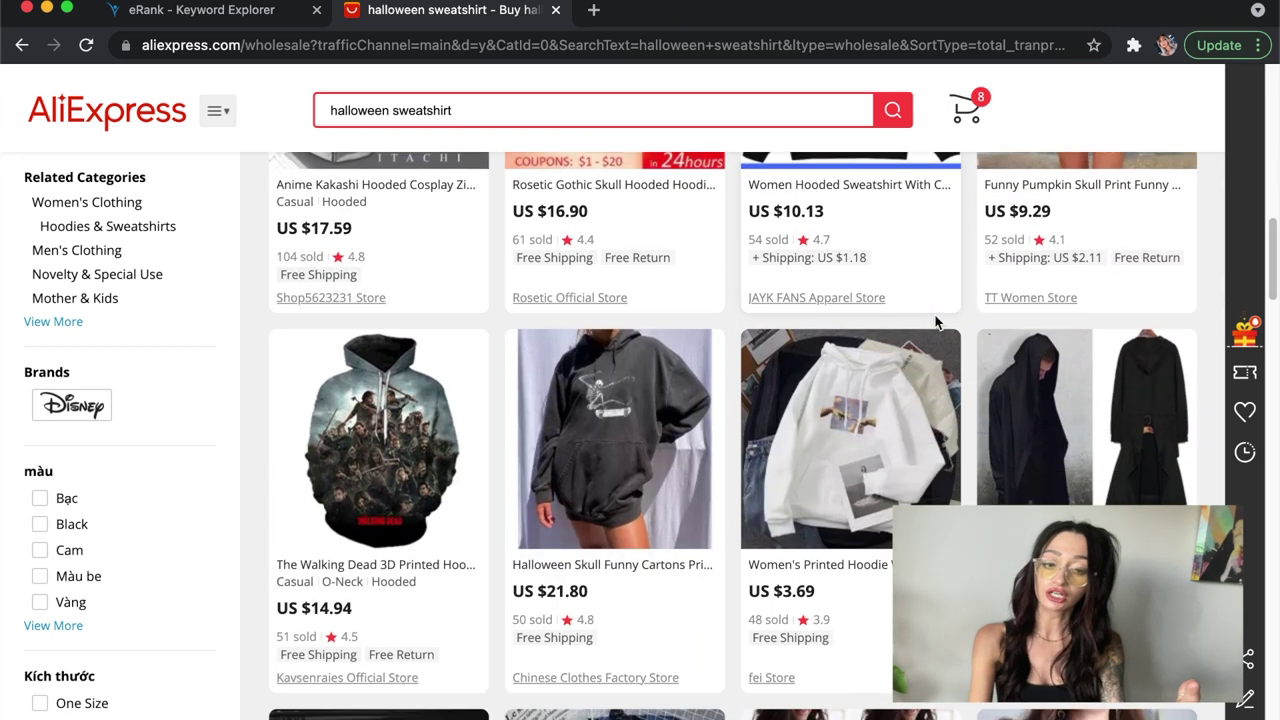
scroll(938, 322, "down", 3)
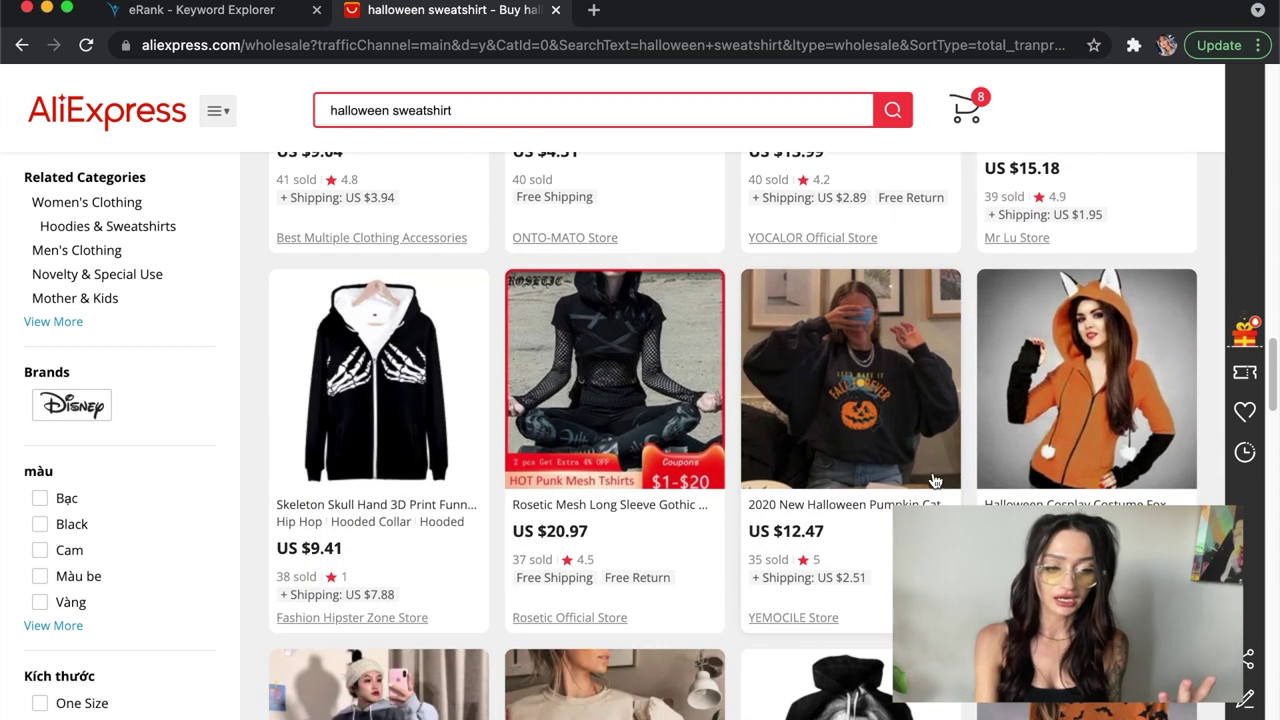
scroll(1000, 480, "down", 2)
scroll(1043, 484, "down", 5)
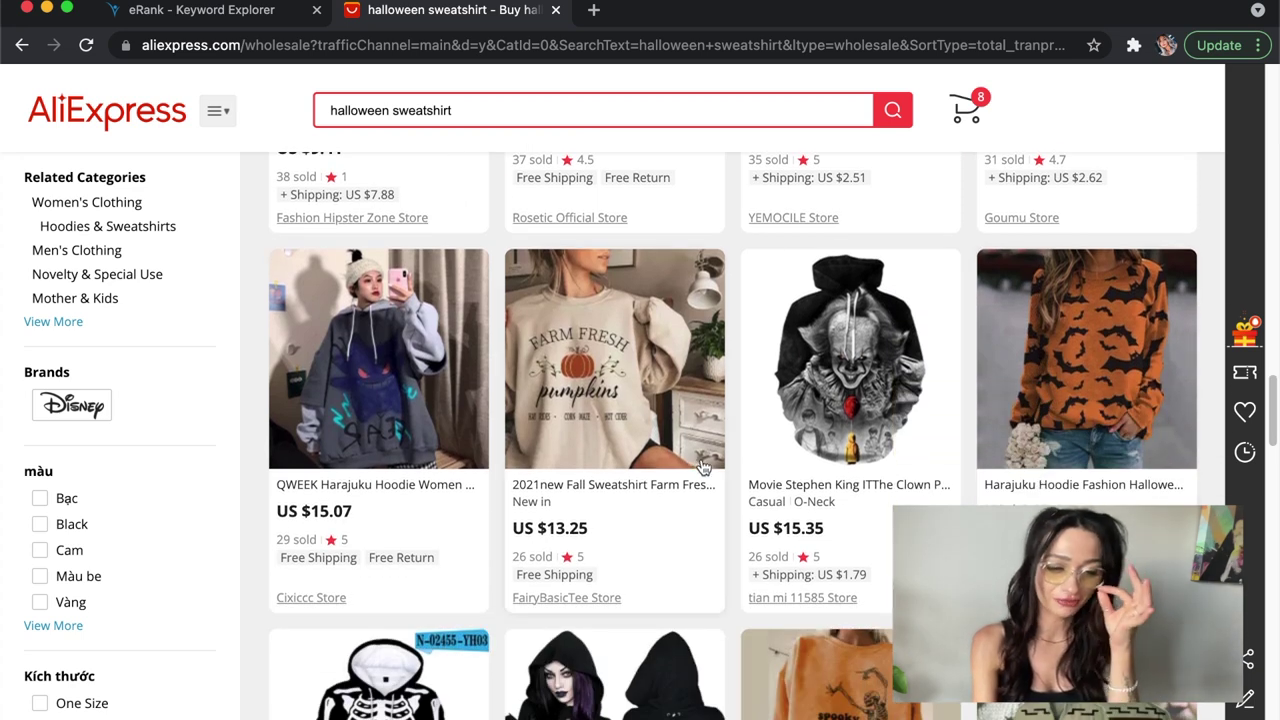
scroll(697, 330, "down", 1)
scroll(697, 330, "down", 5)
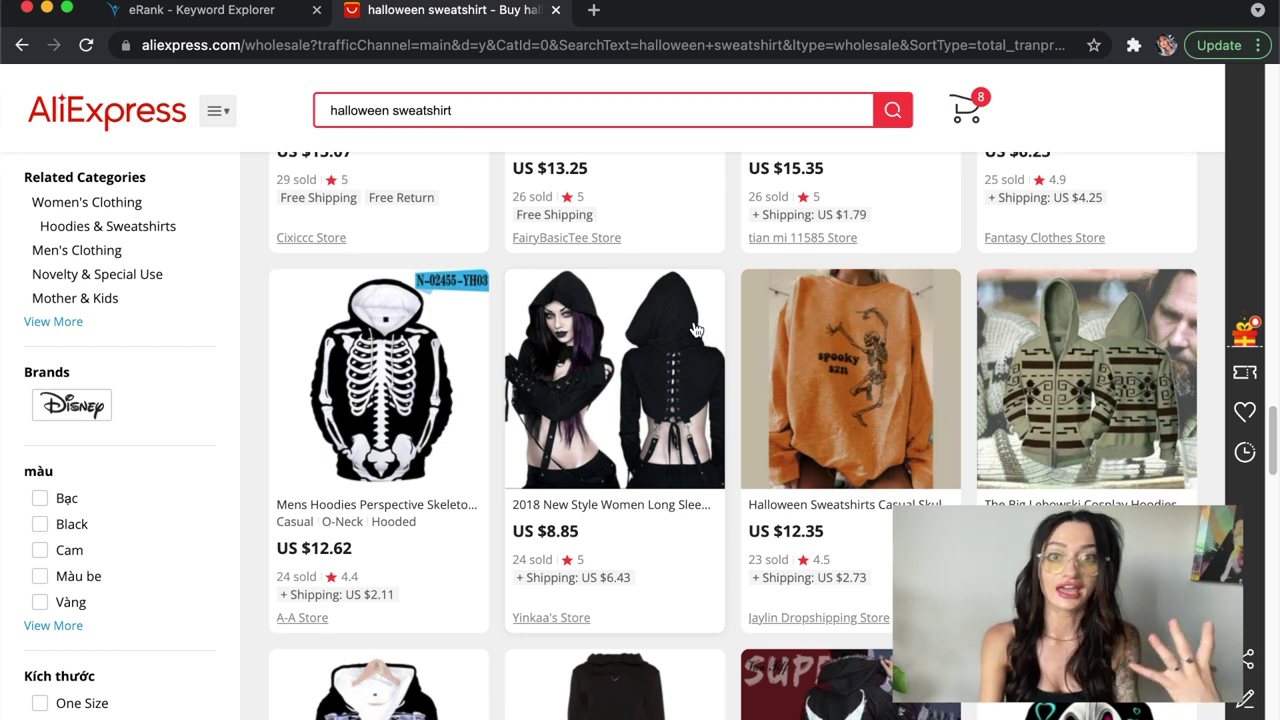
scroll(696, 330, "down", 5)
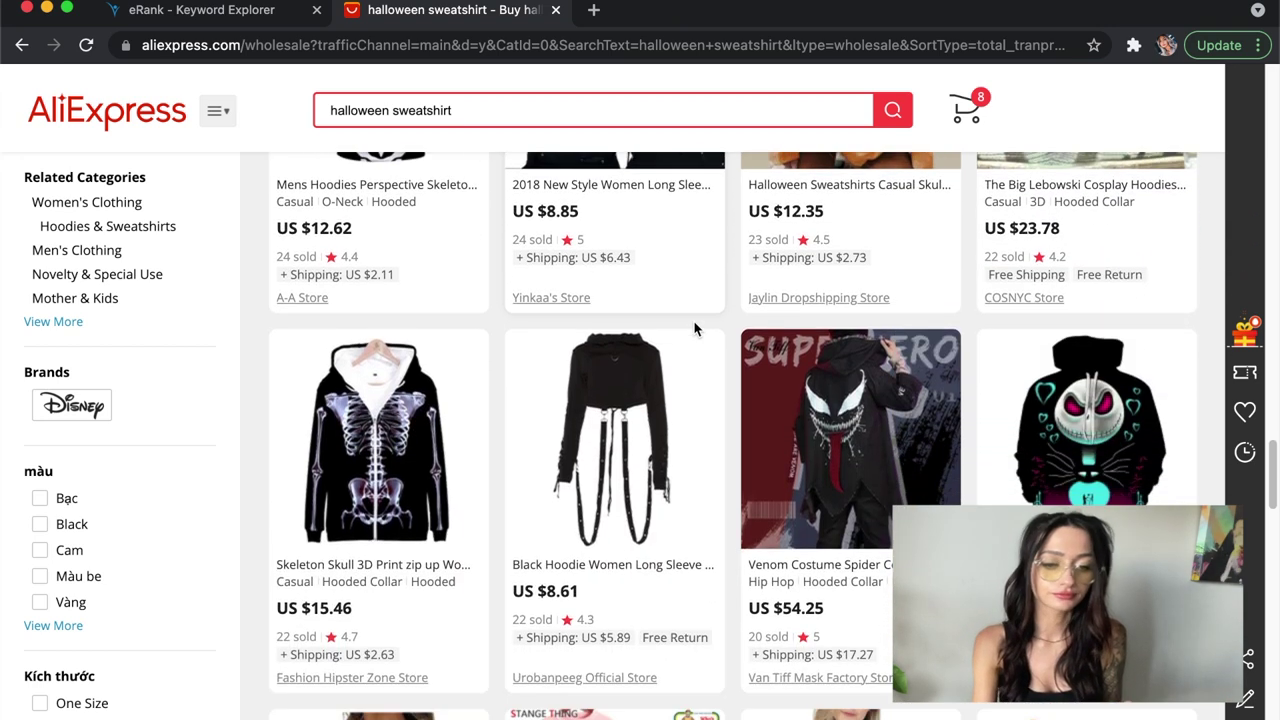
scroll(696, 330, "down", 8)
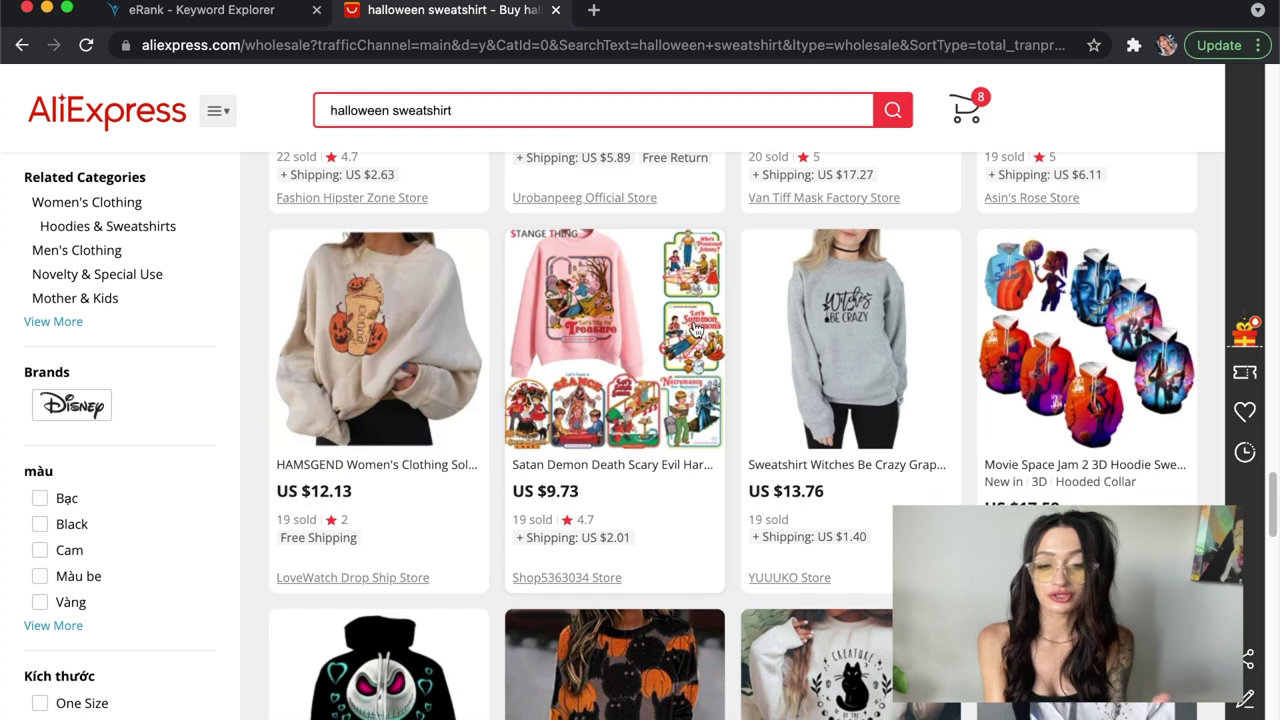
scroll(696, 330, "down", 2)
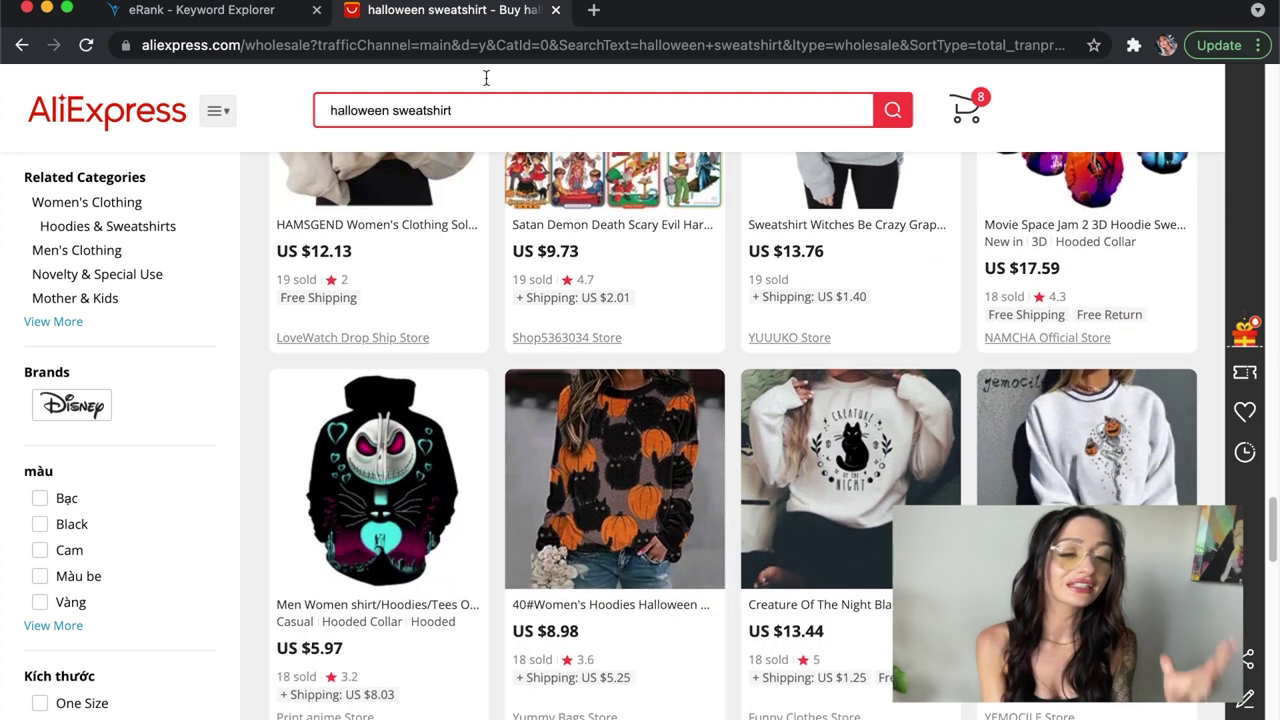
Step: Close the AliExpress results and open the Trend Buzz page in eRank
left_click(556, 10)
mouse_move(518, 192)
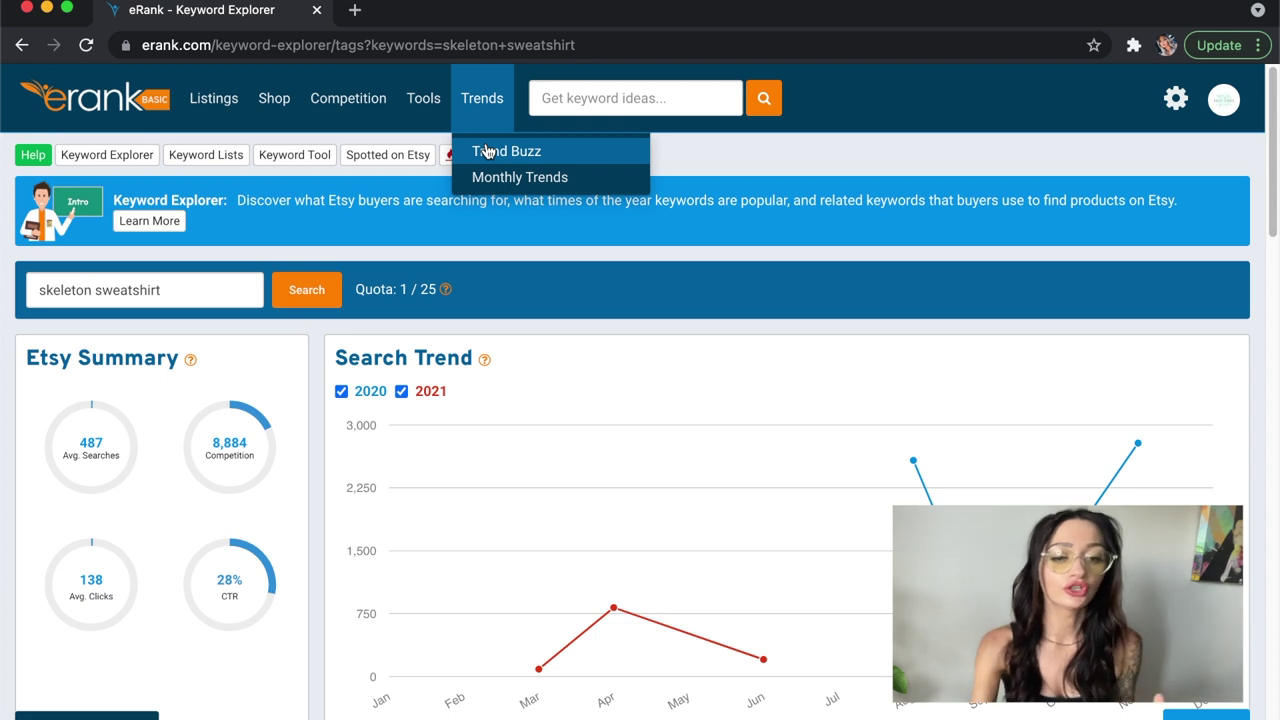
left_click(488, 151)
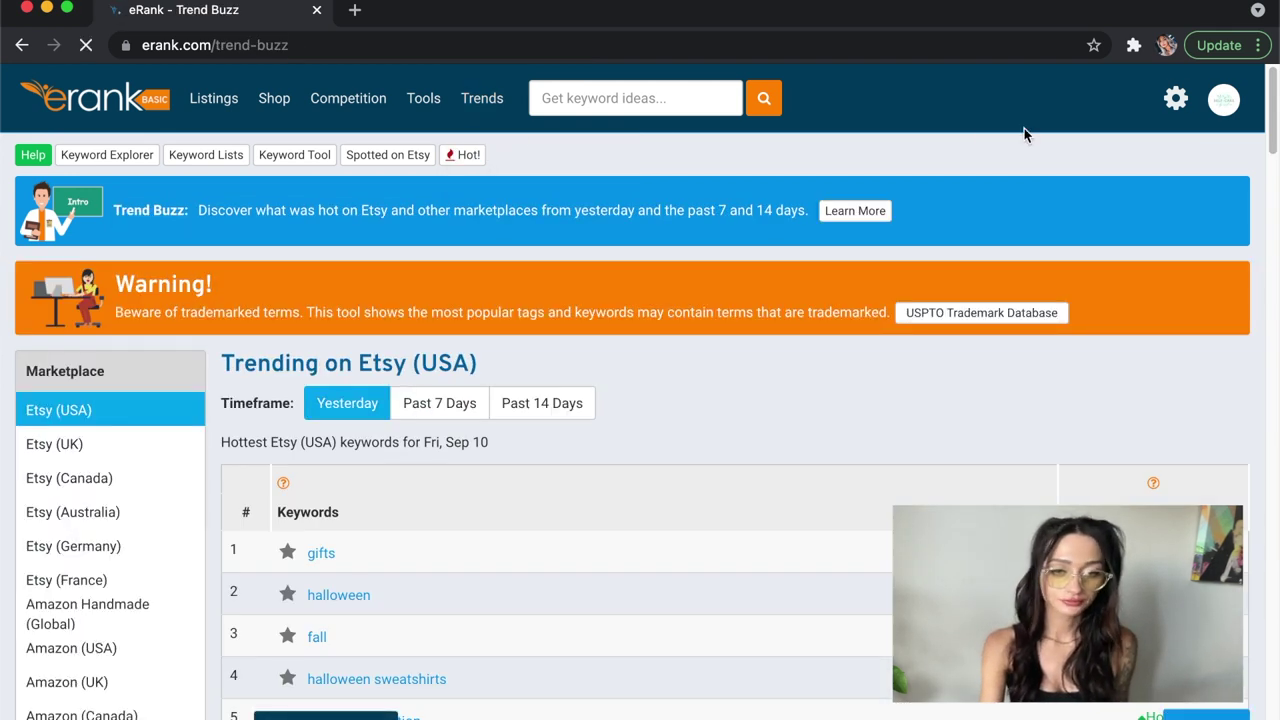
Step: Examine yesterday's trending Etsy (USA) keywords and their rank changes for product and niche ideas
left_click_drag(1271, 120, 1272, 138)
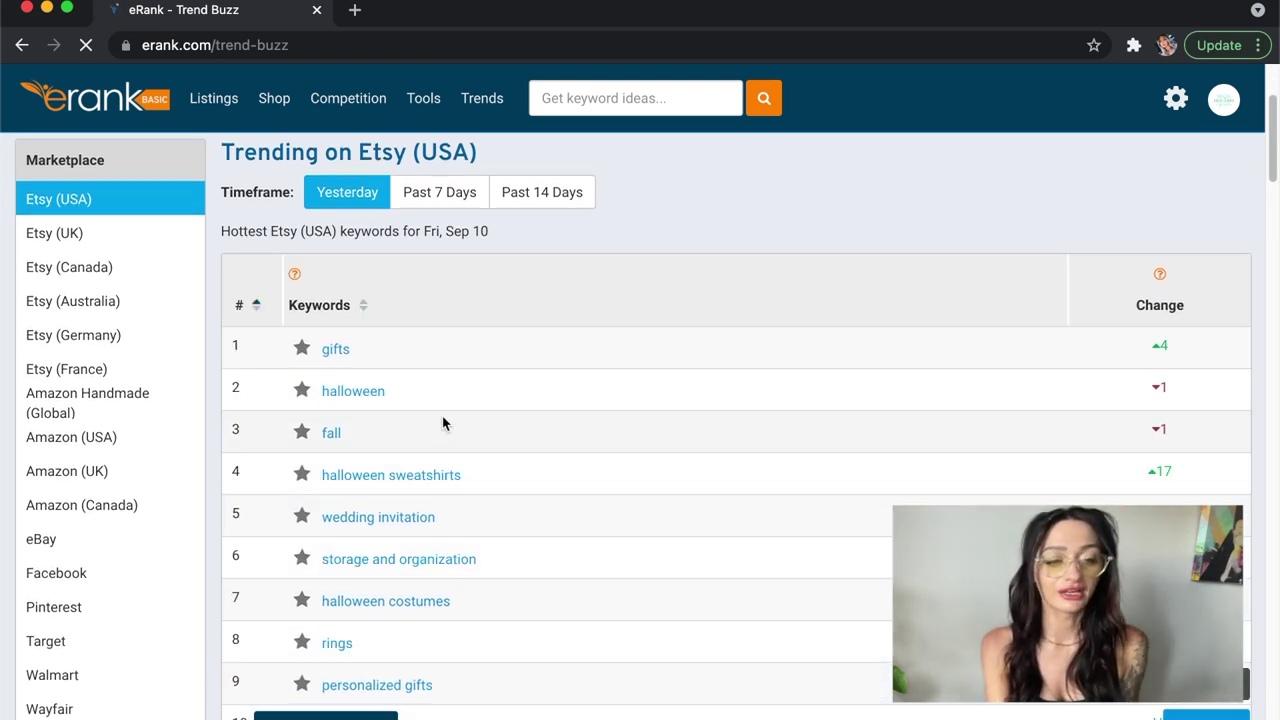
left_click_drag(214, 158, 274, 156)
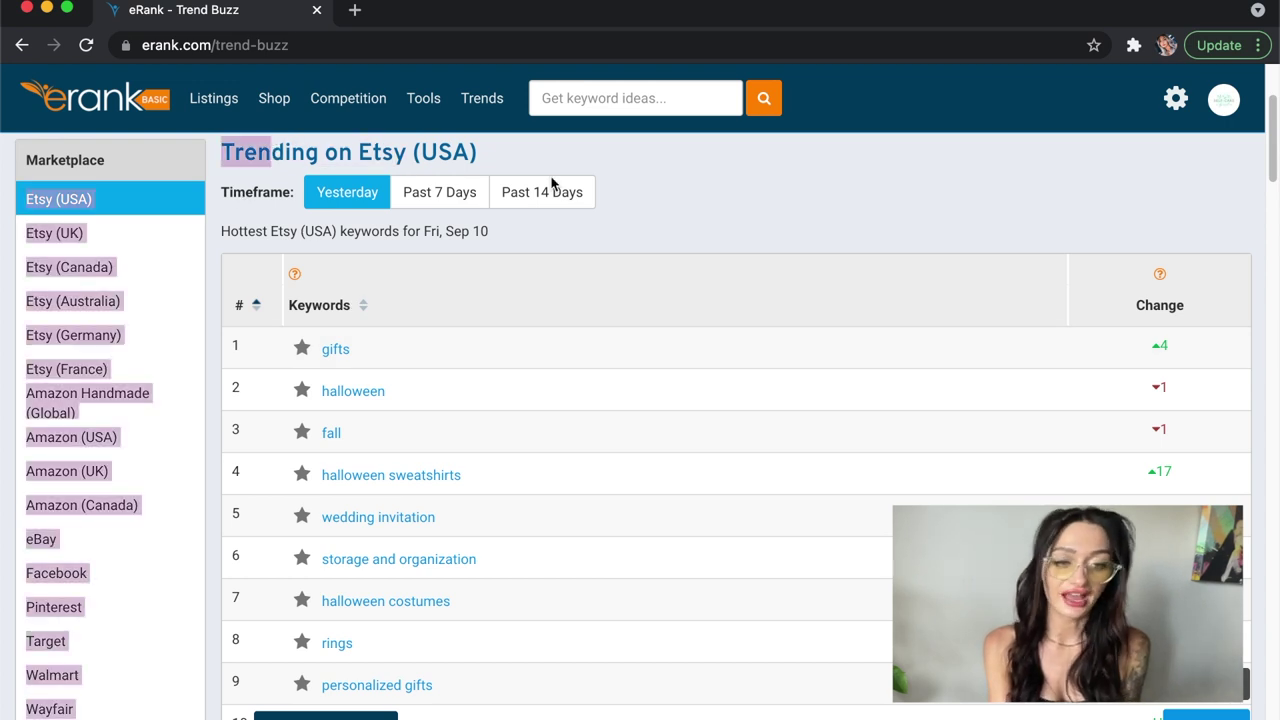
left_click(606, 161)
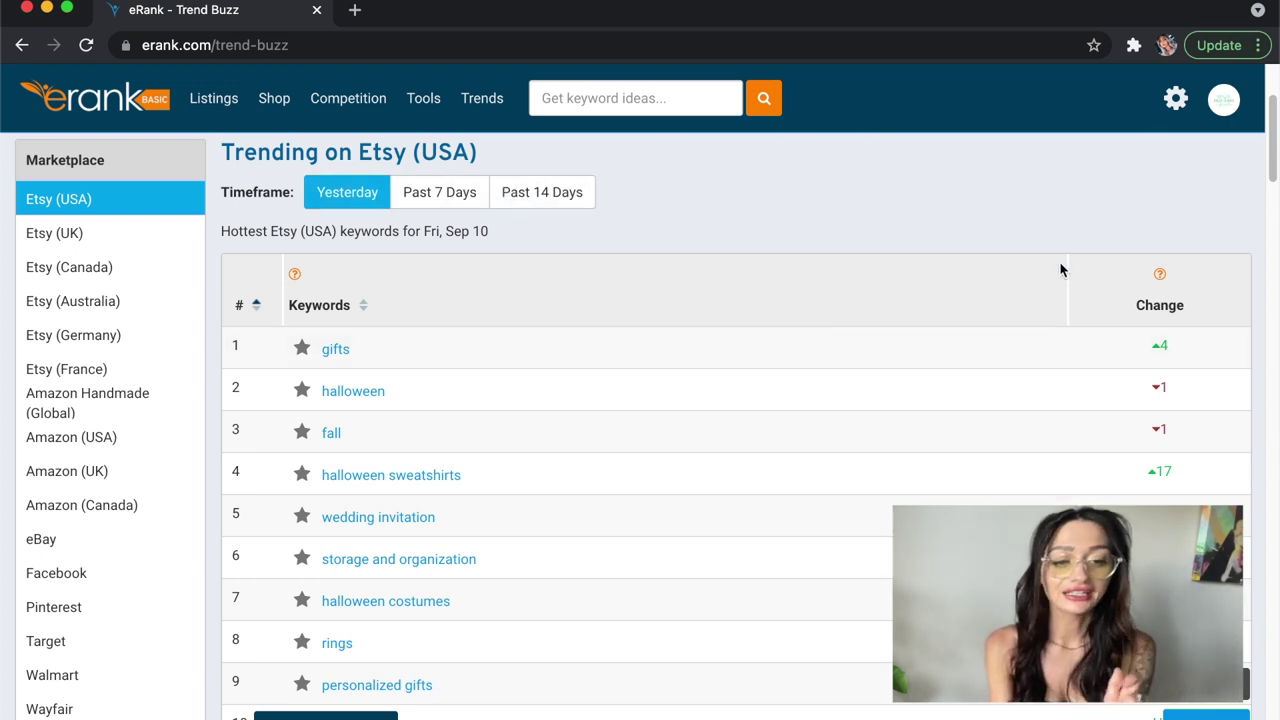
scroll(1045, 255, "down", 3)
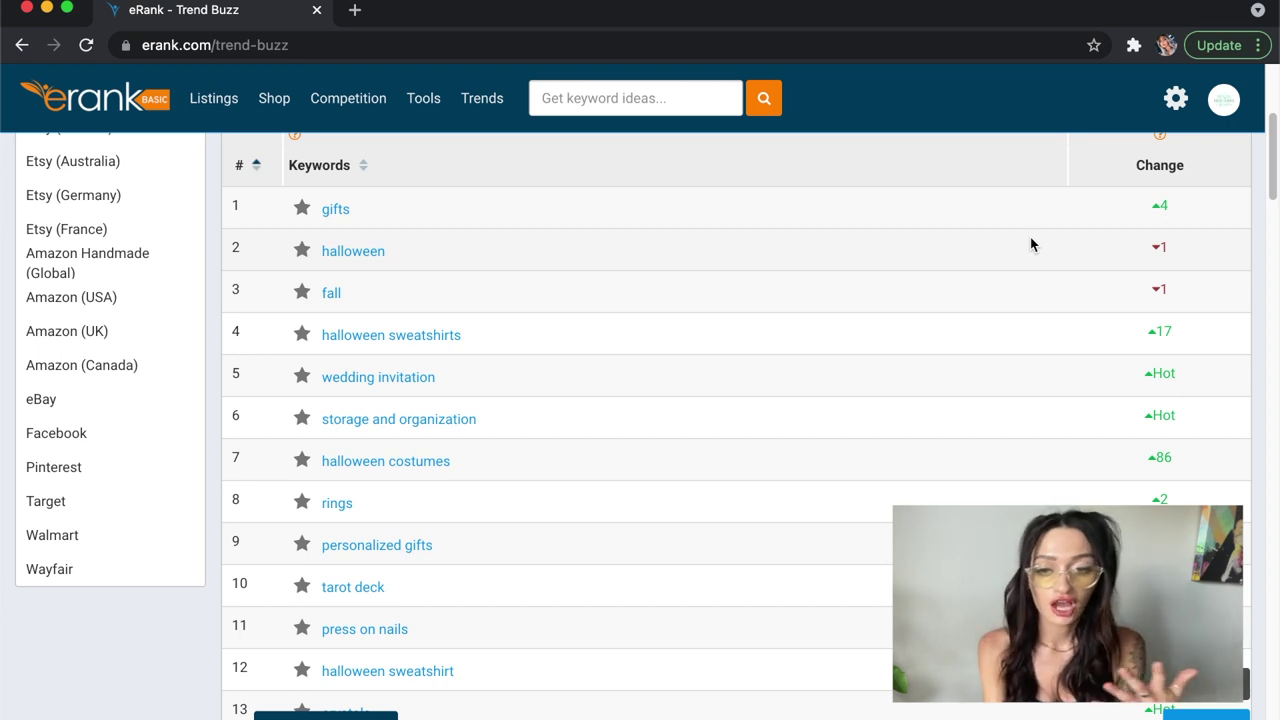
left_click_drag(1269, 171, 1257, 277)
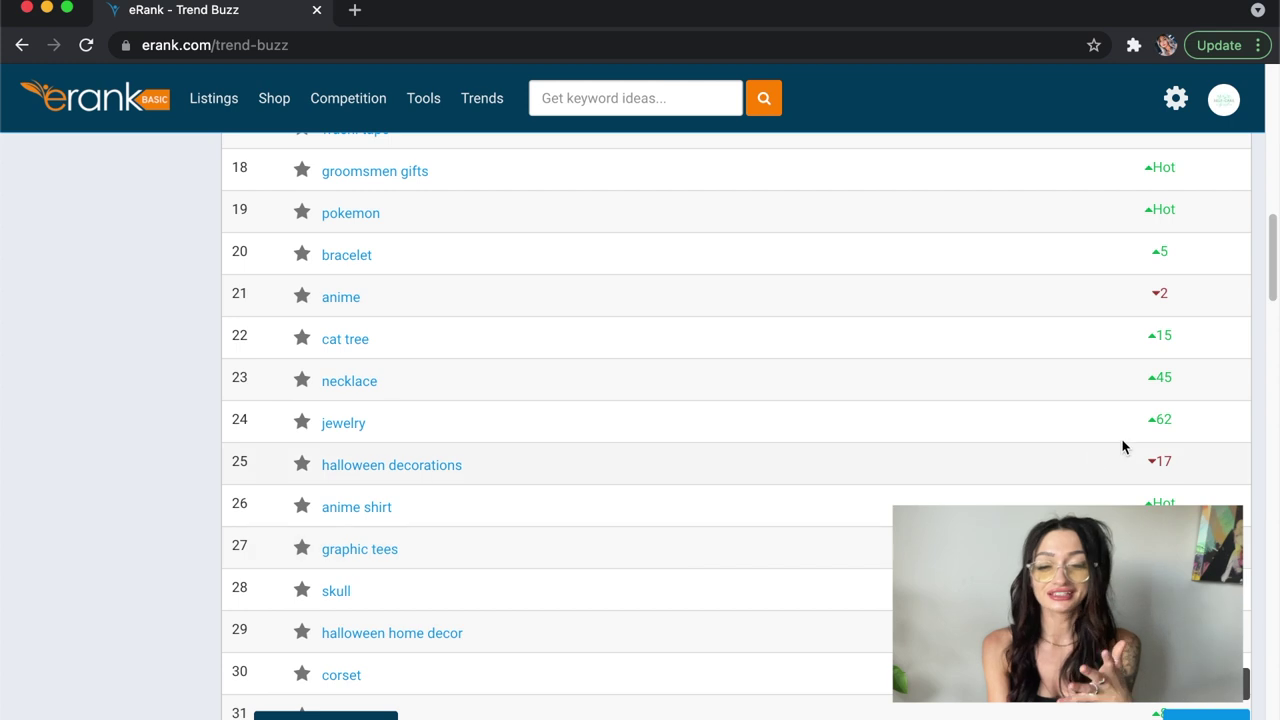
scroll(1276, 316, "down", 5)
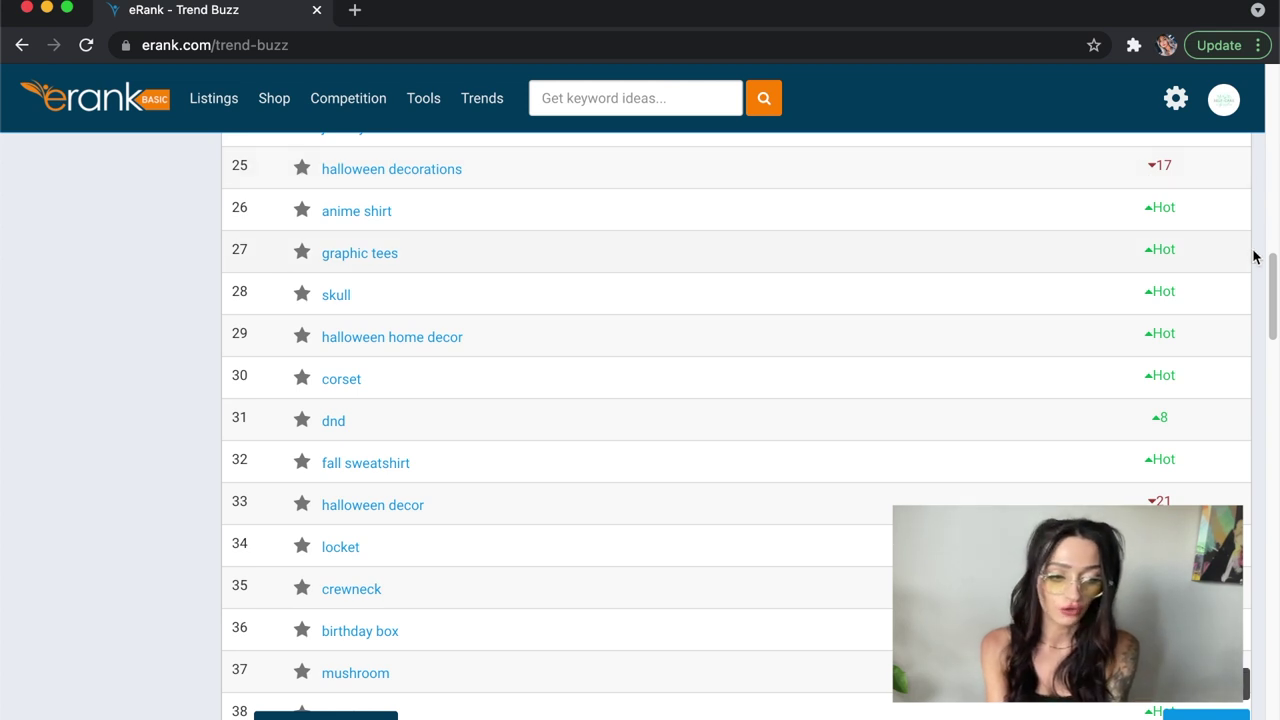
scroll(1276, 280, "down", 5)
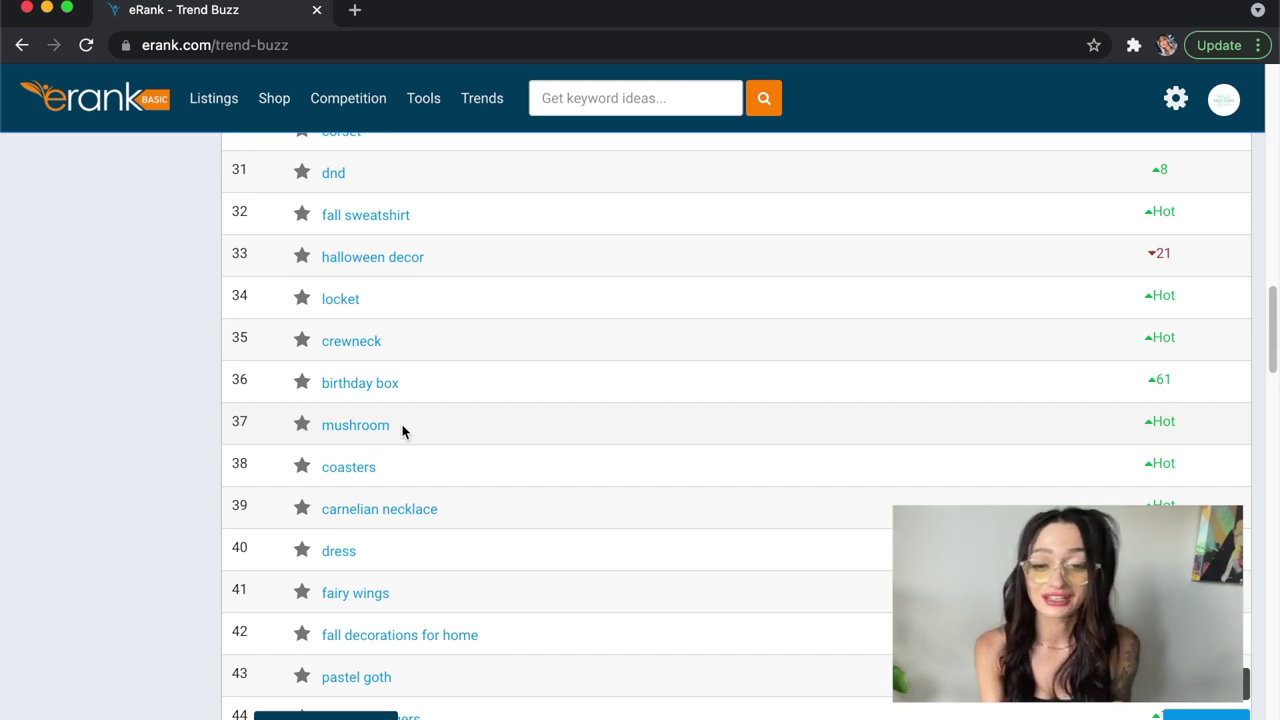
left_click_drag(1263, 333, 1263, 367)
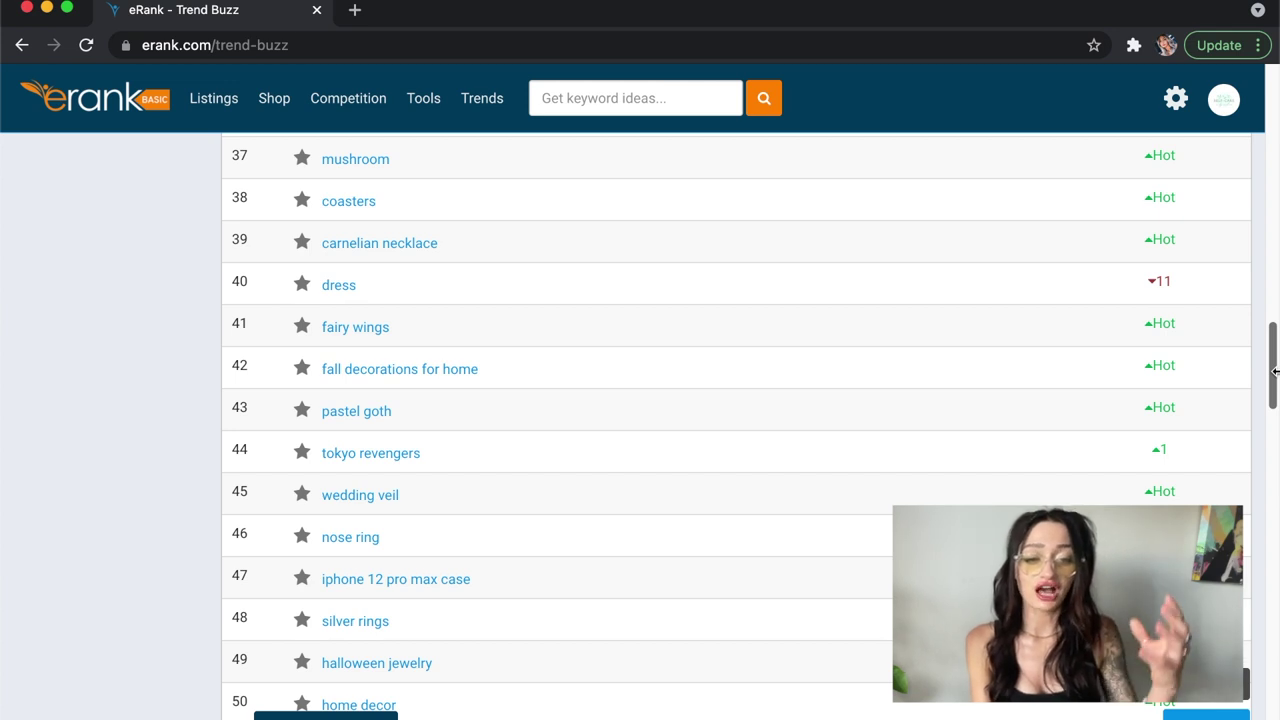
left_click_drag(1263, 369, 1249, 444)
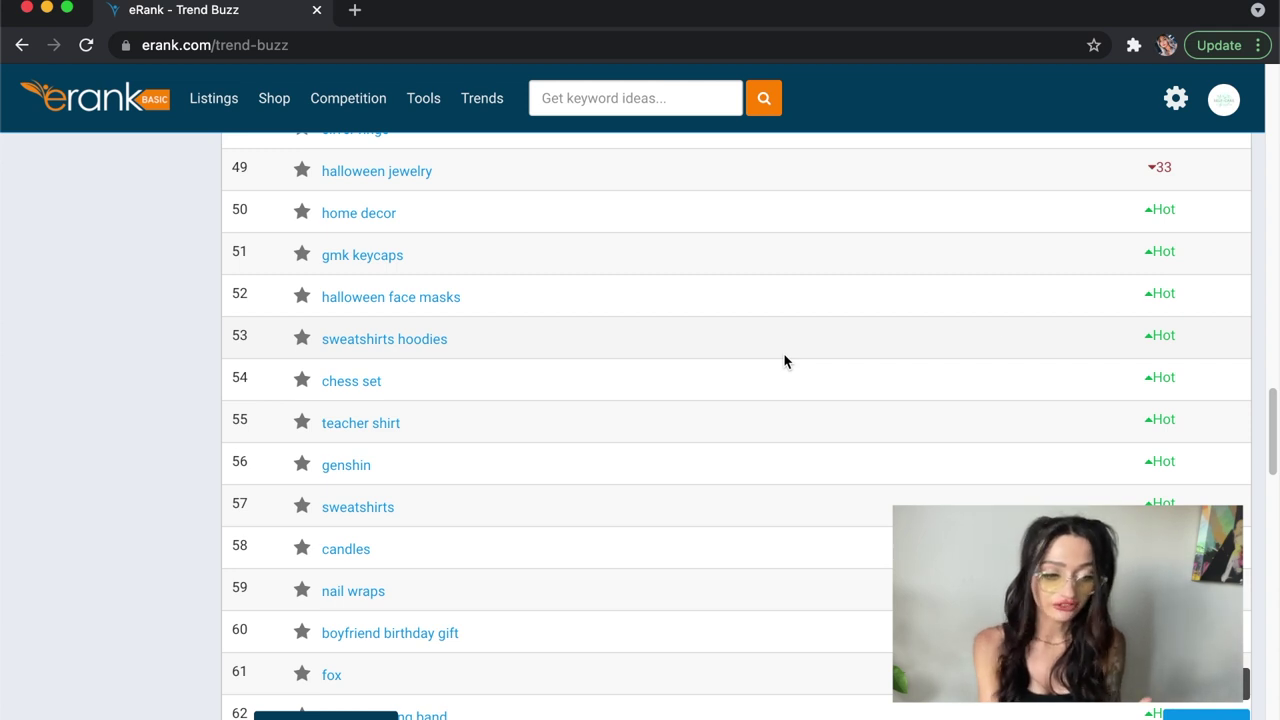
left_click_drag(1271, 388, 1268, 466)
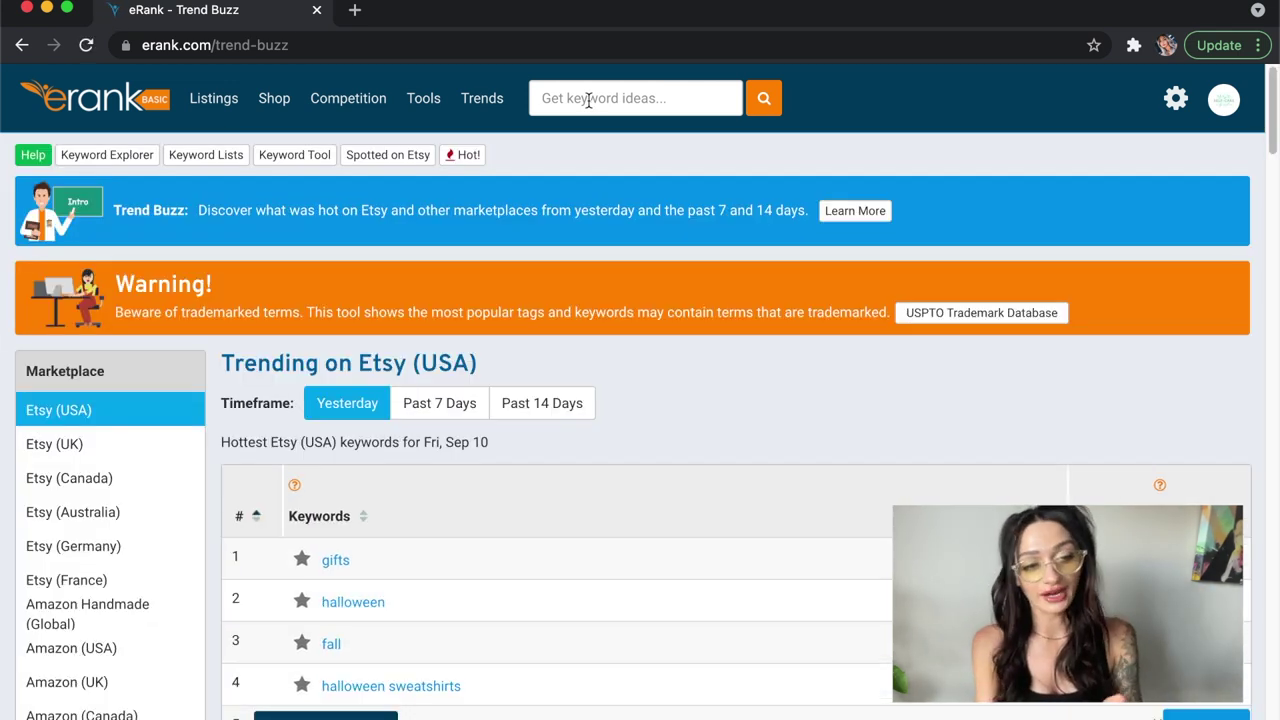
Step: Search eRank's keyword ideas for "halloween"
left_click(640, 108)
left_click(798, 80)
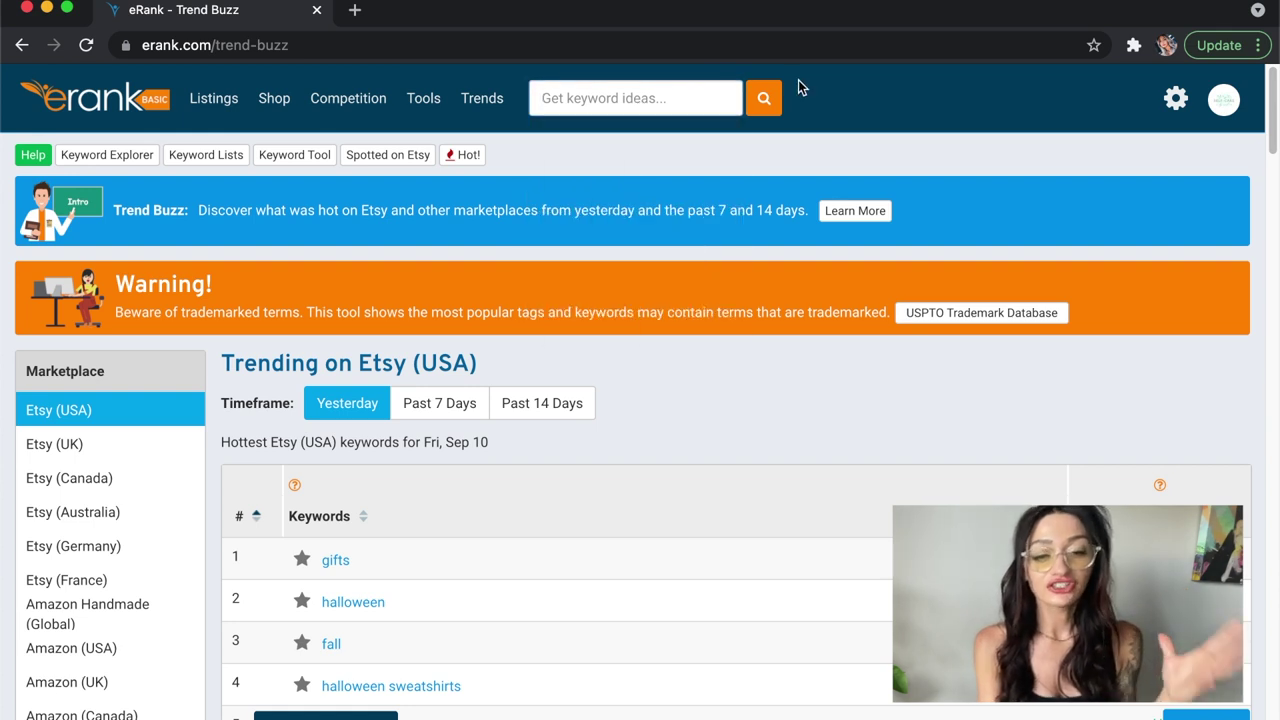
left_click(678, 100)
type("halloween")
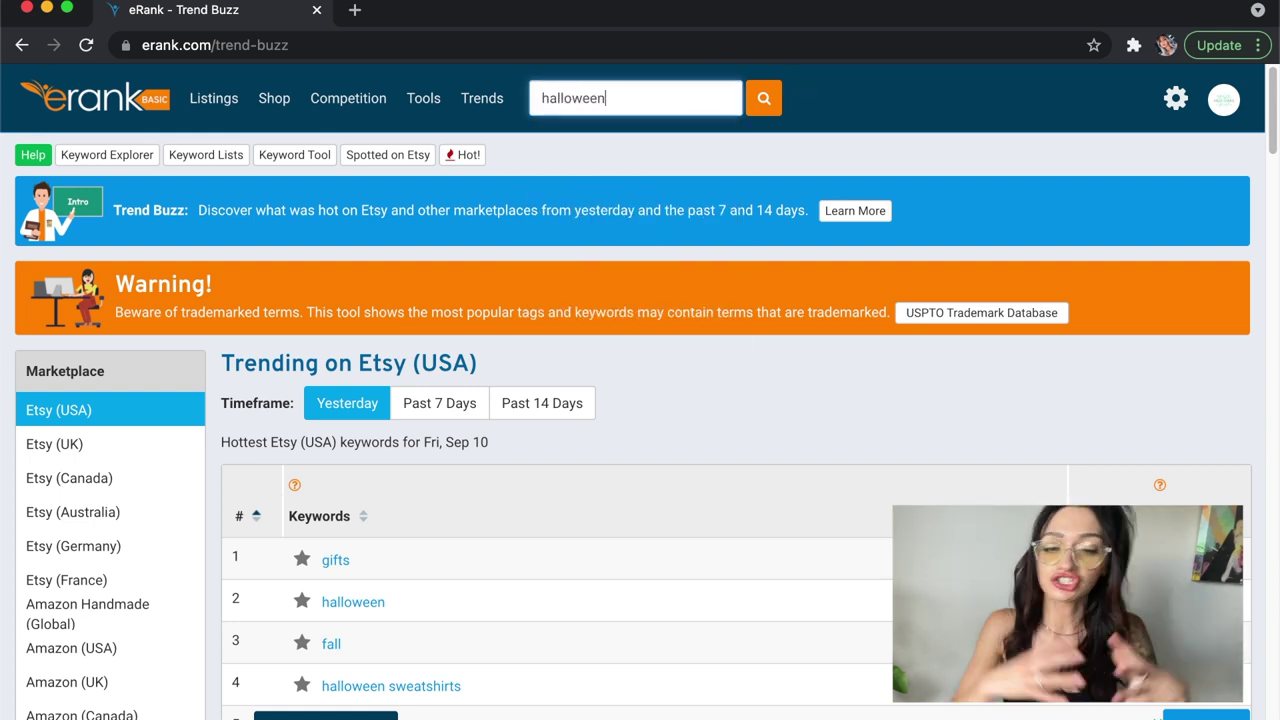
key("Return")
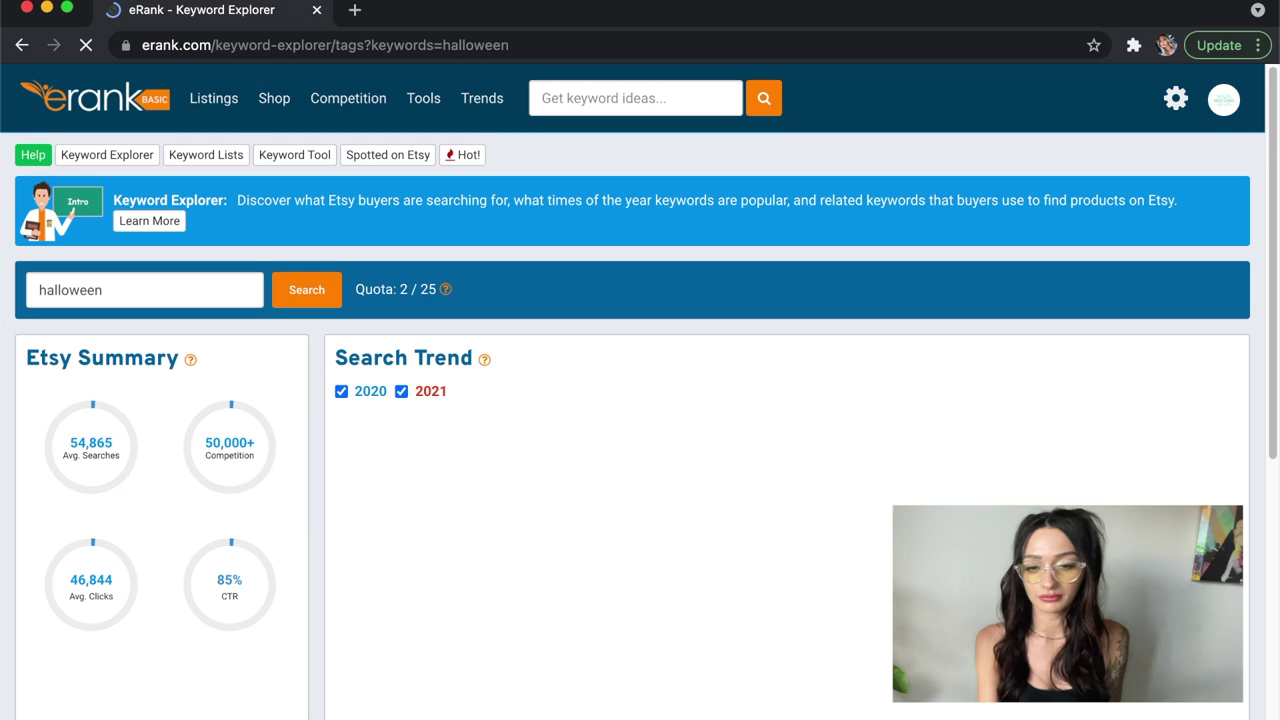
Step: Examine the related searches for "halloween", comparing average searches, clicks, CTR and Etsy competition
scroll(1260, 176, "down", 10)
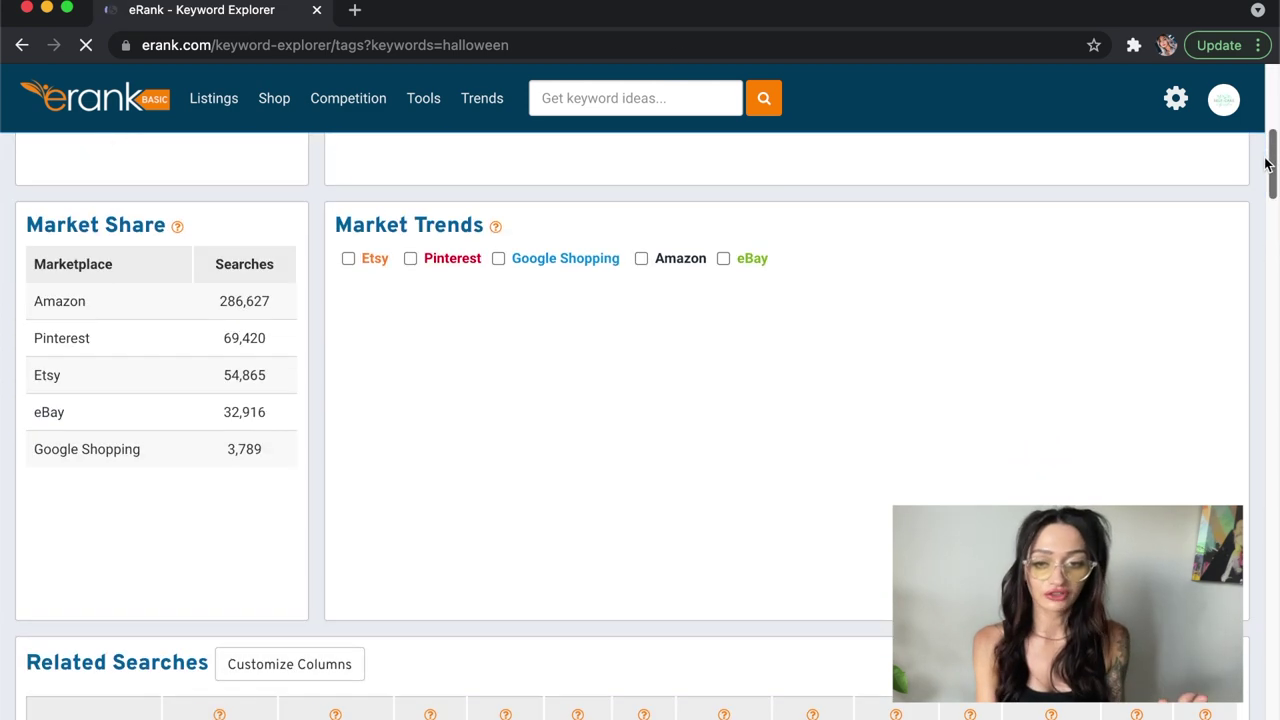
scroll(1260, 176, "down", 5)
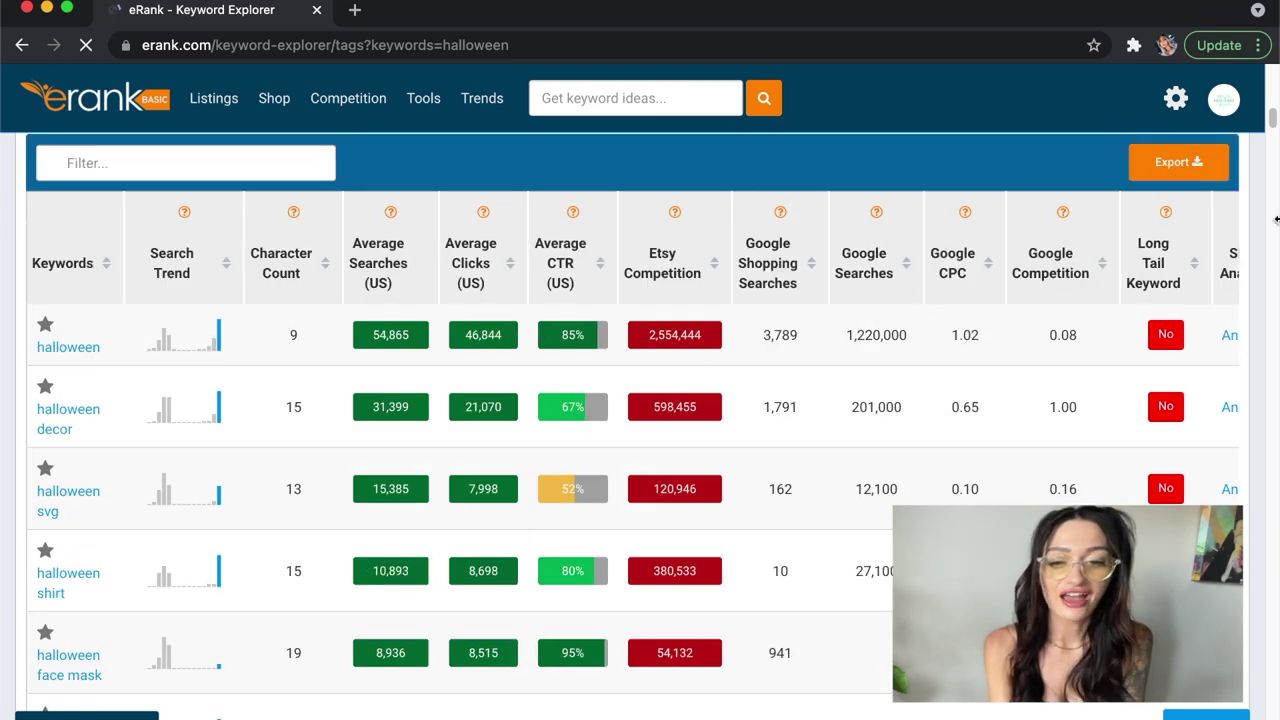
left_click_drag(1271, 112, 1273, 155)
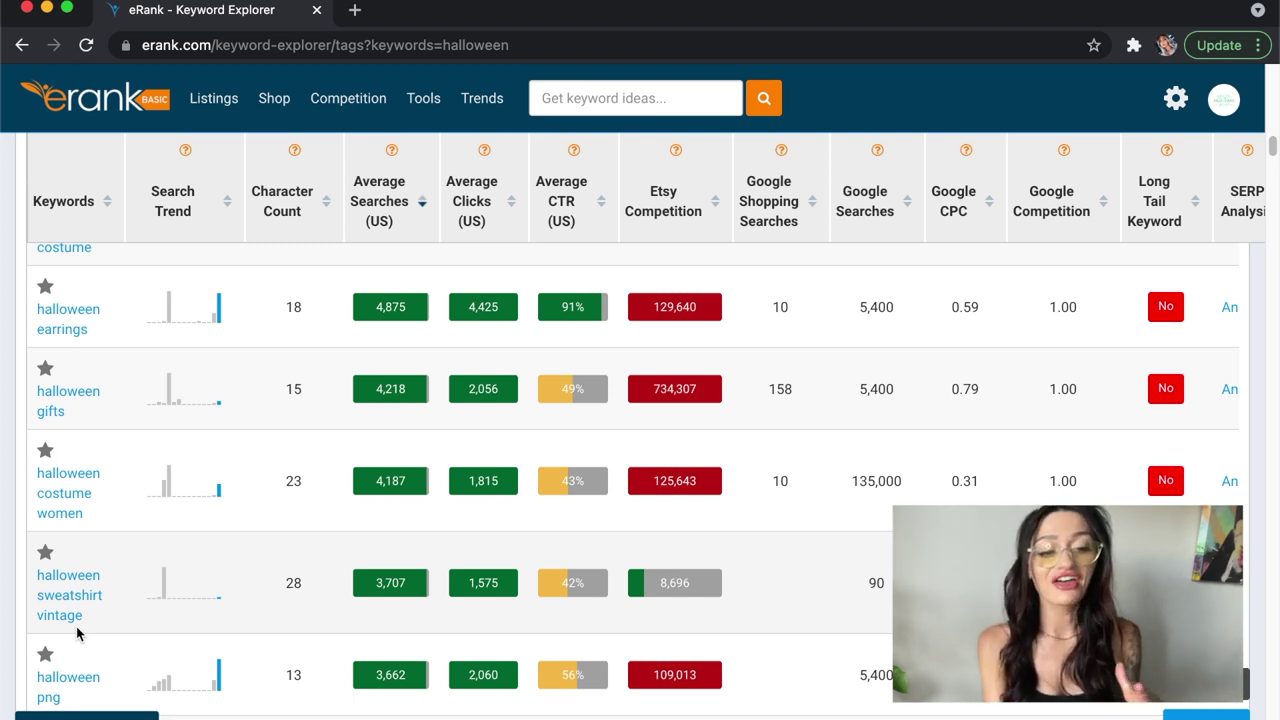
scroll(740, 560, "down", 5)
scroll(740, 560, "down", 10)
scroll(740, 560, "down", 3)
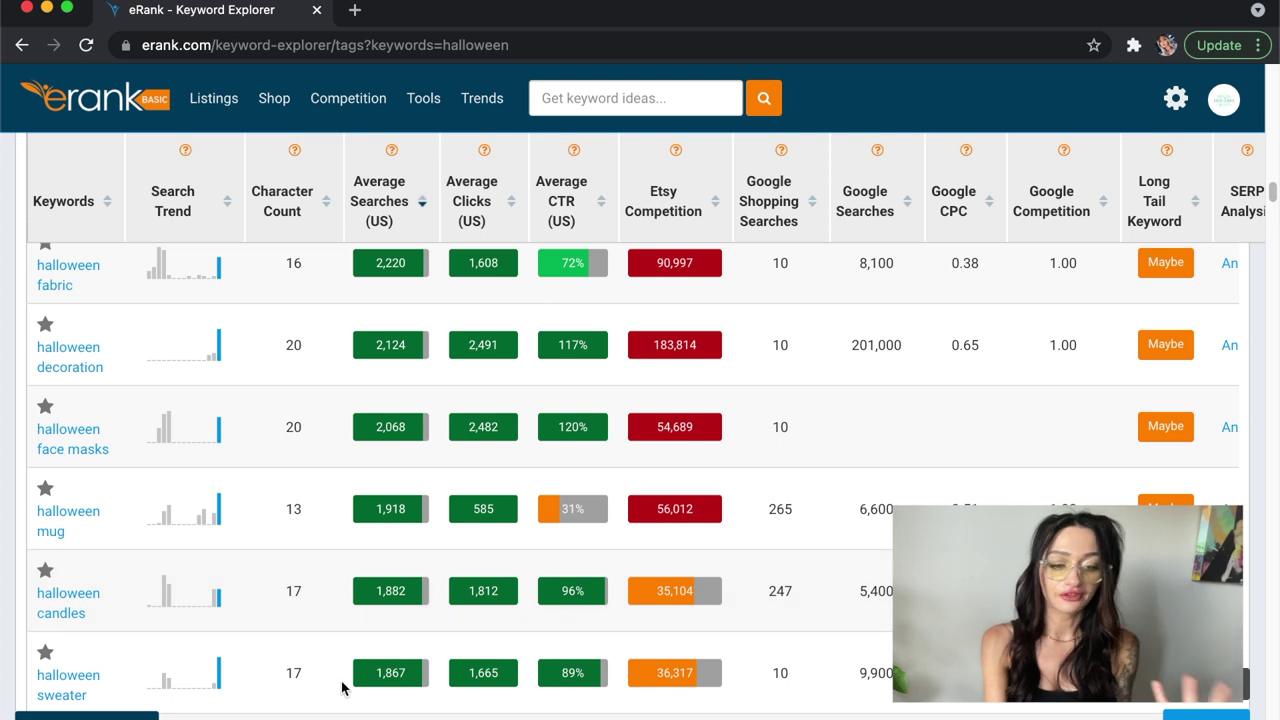
scroll(745, 515, "down", 2)
scroll(755, 518, "down", 1)
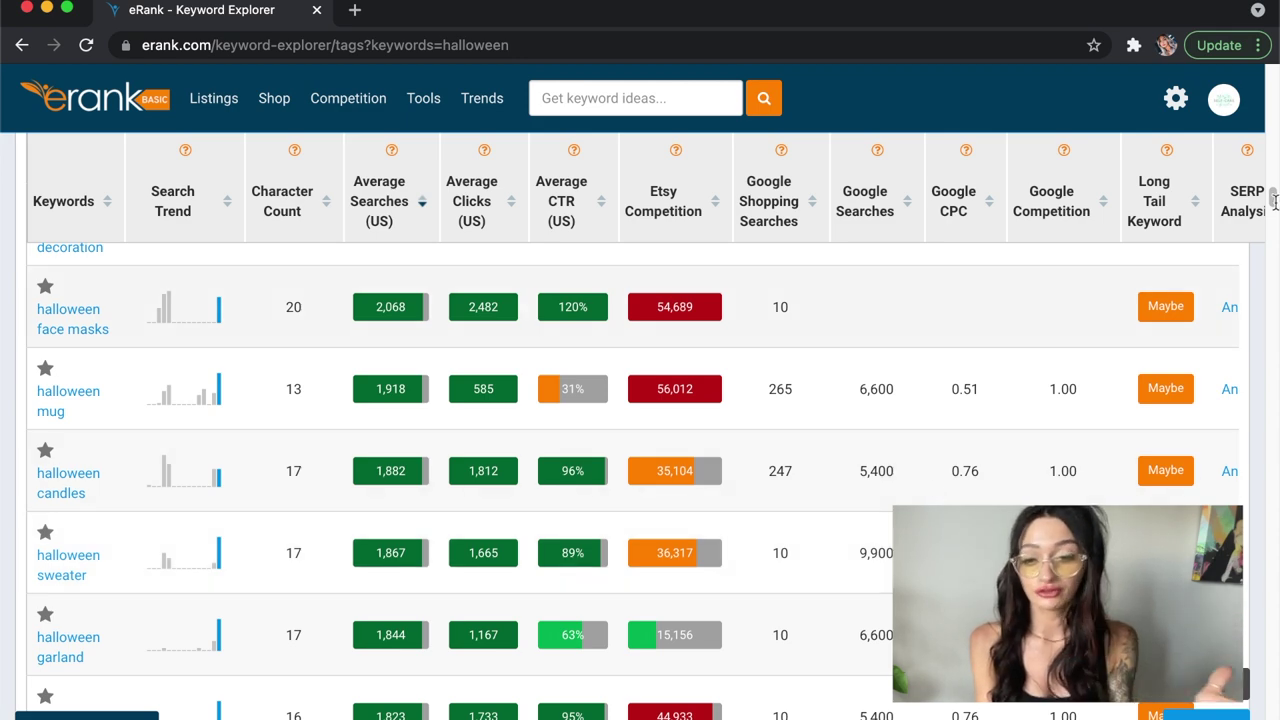
left_click_drag(1269, 194, 1270, 218)
Step: Search eRank's keyword ideas for "skeleton sweatshirt"
left_click(632, 92)
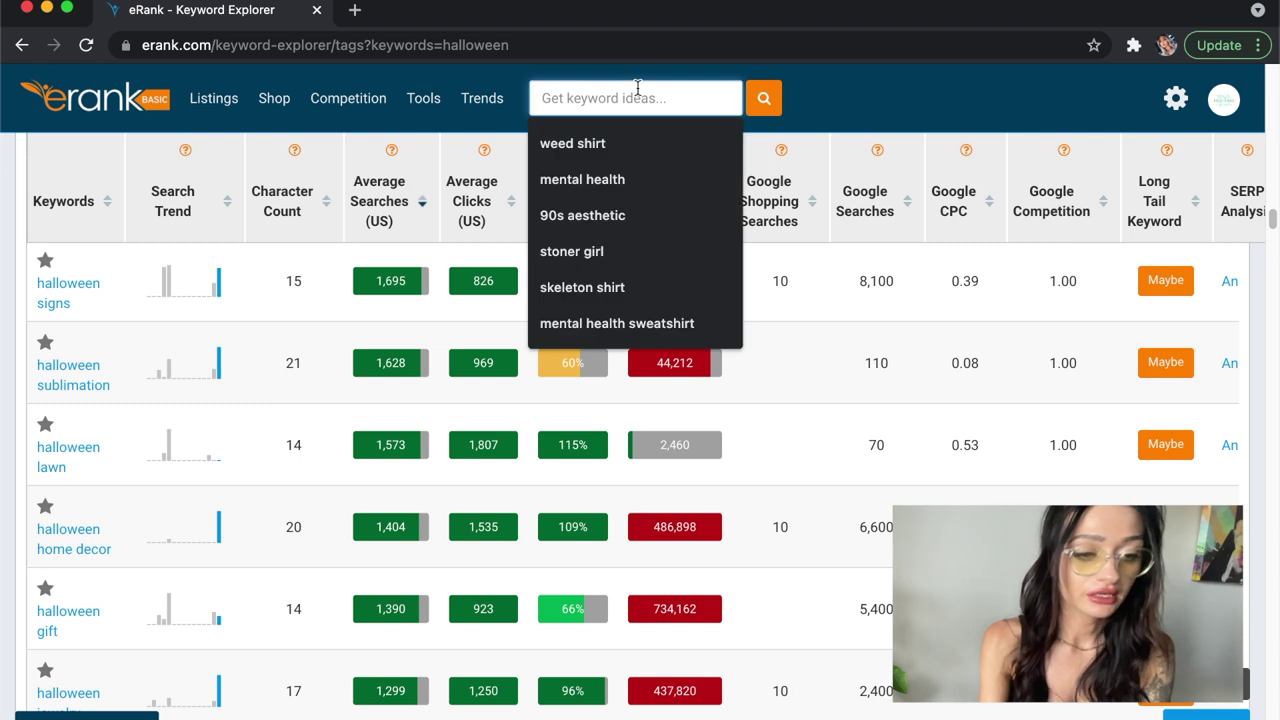
type("skelet")
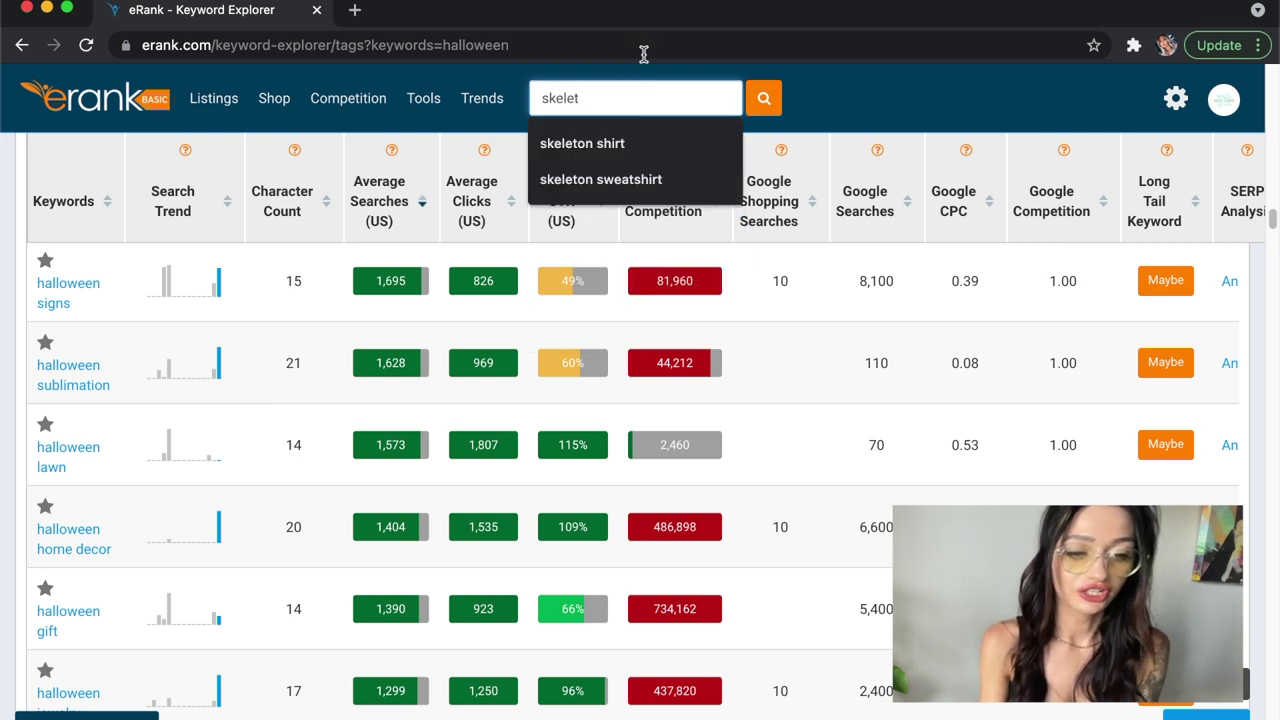
left_click(634, 194)
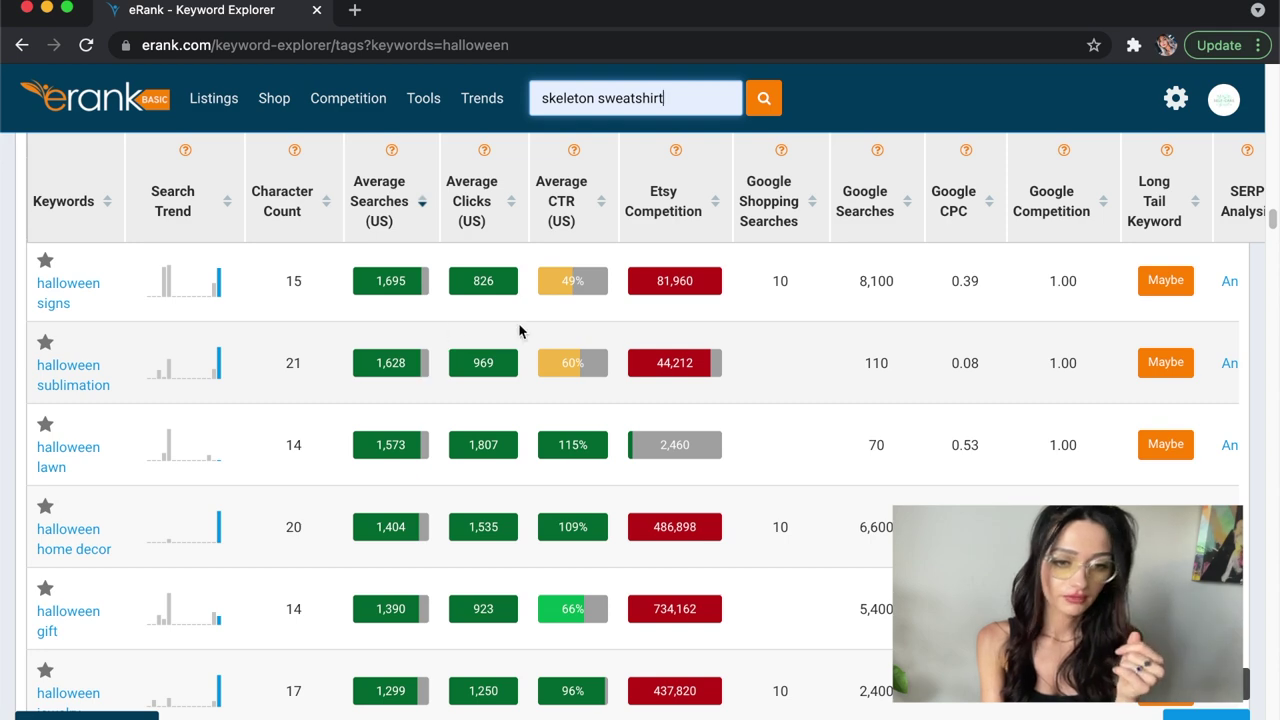
left_click(762, 100)
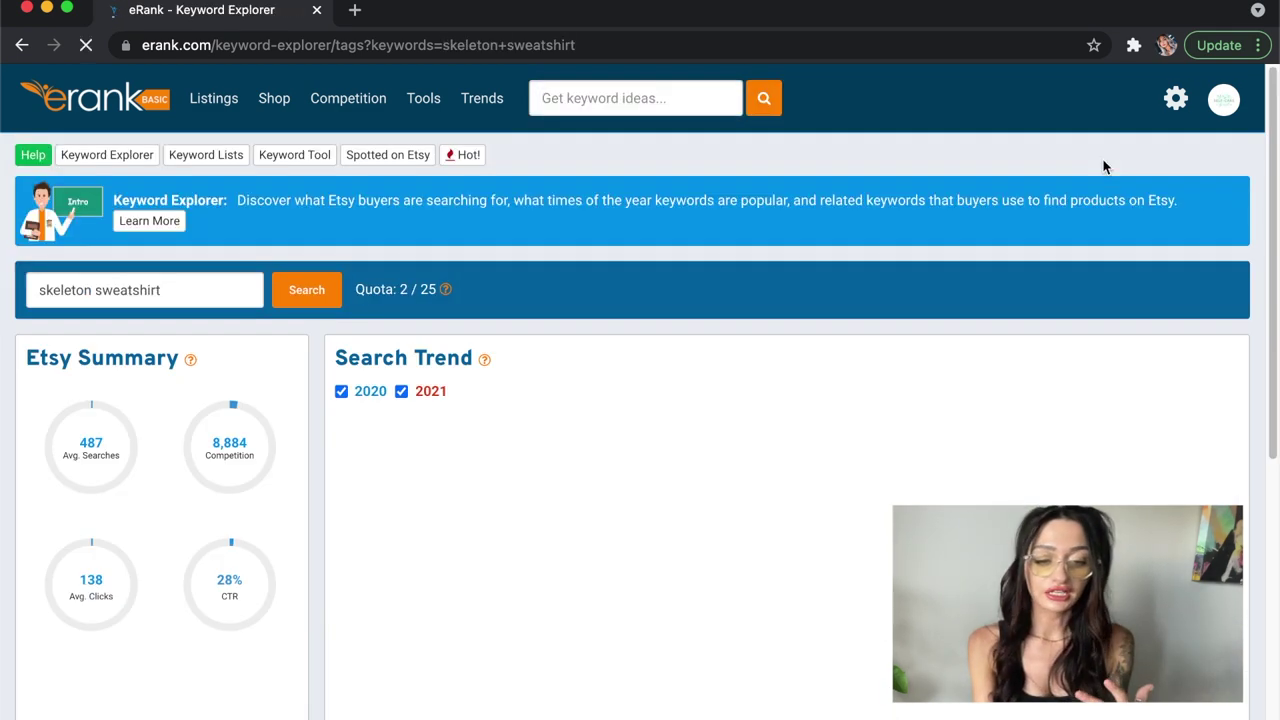
Step: Compare Etsy, Pinterest, Google Shopping and Amazon in the Market Trends chart, and examine the related searches for "skeleton sweatshirt"
scroll(668, 354, "down", 5)
left_click(451, 254)
left_click(551, 251)
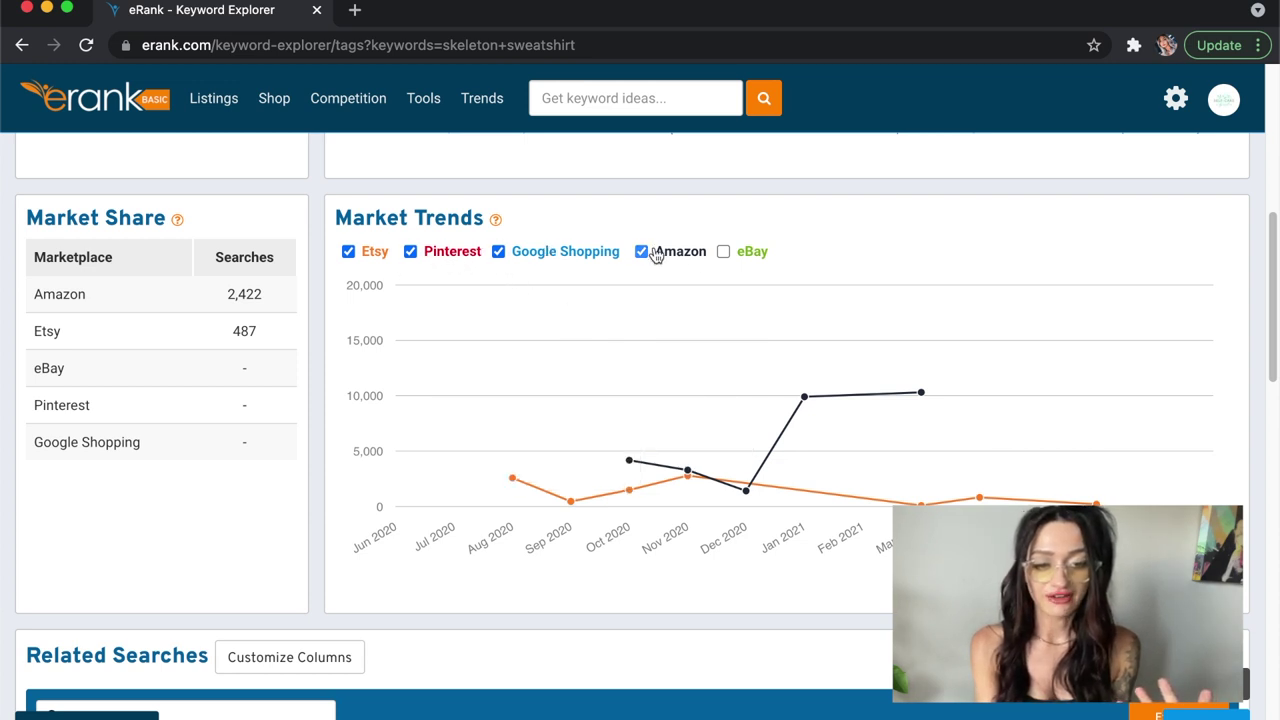
left_click(654, 251)
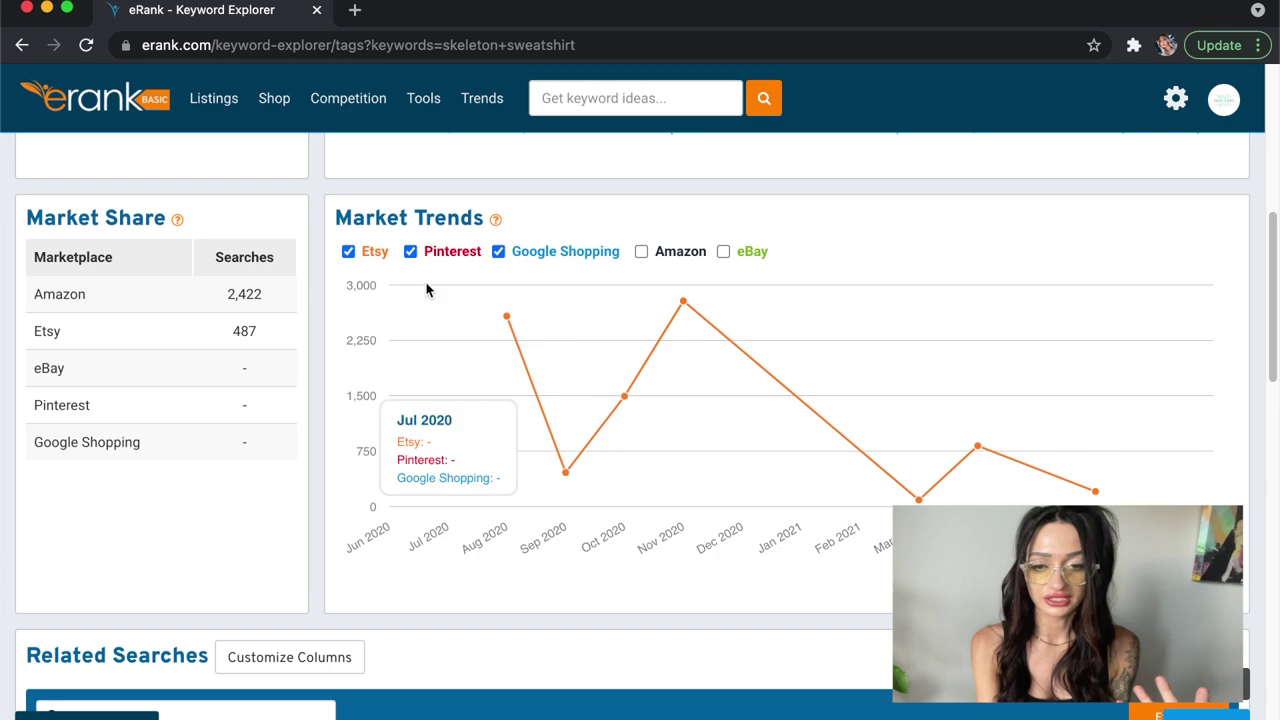
left_click_drag(1276, 345, 1243, 515)
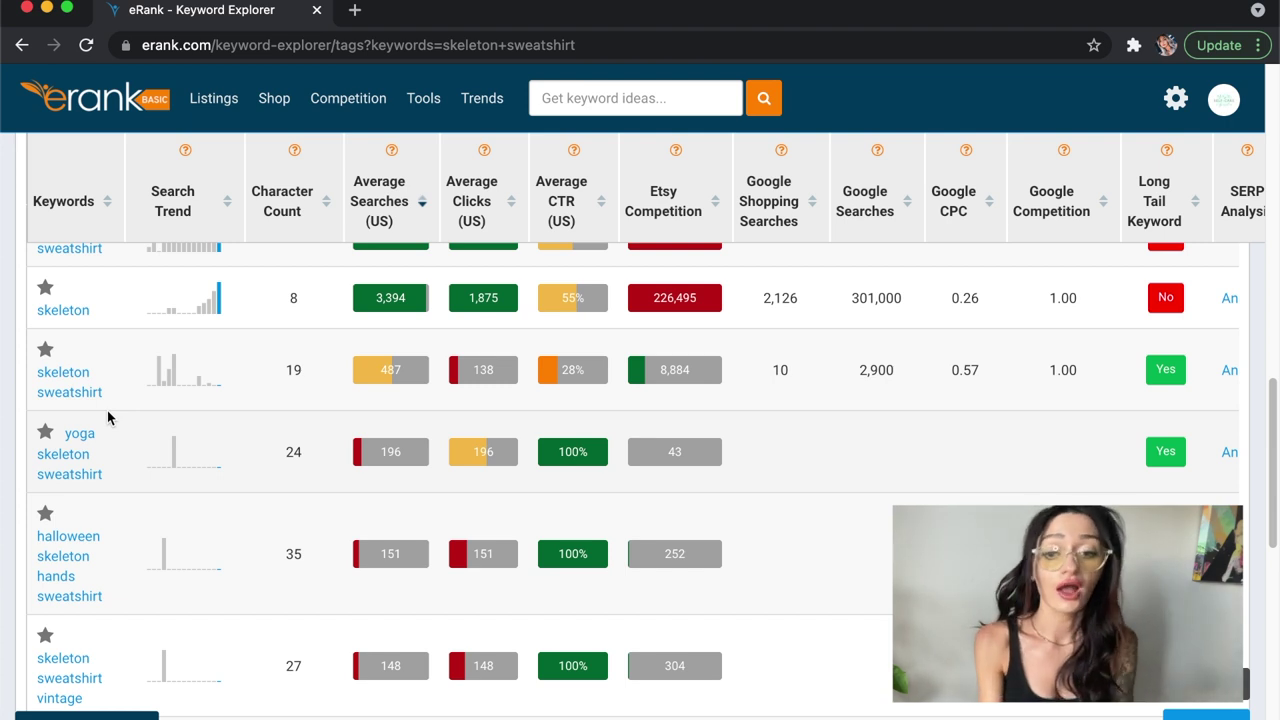
Step: Open the Monthly Trends page and its Hot keywords, and examine yesterday's trending keywords on Etsy (USA)
left_click_drag(1268, 420, 1268, 455)
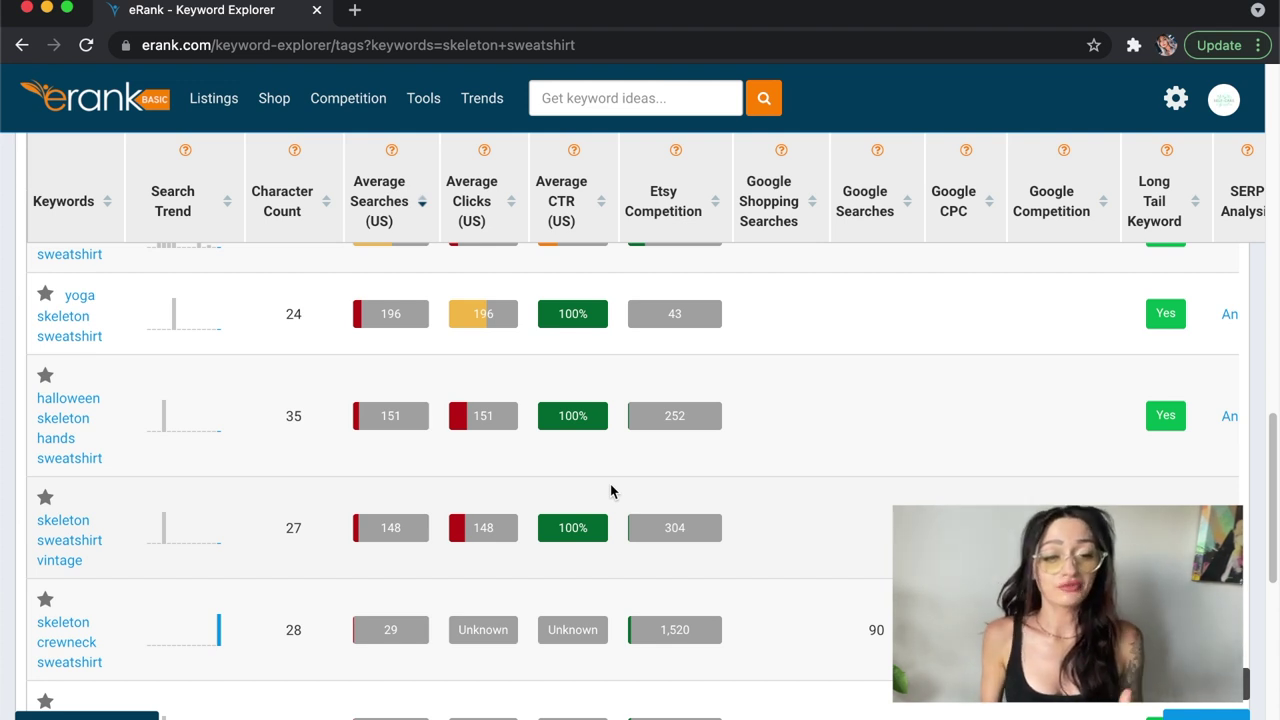
mouse_move(480, 100)
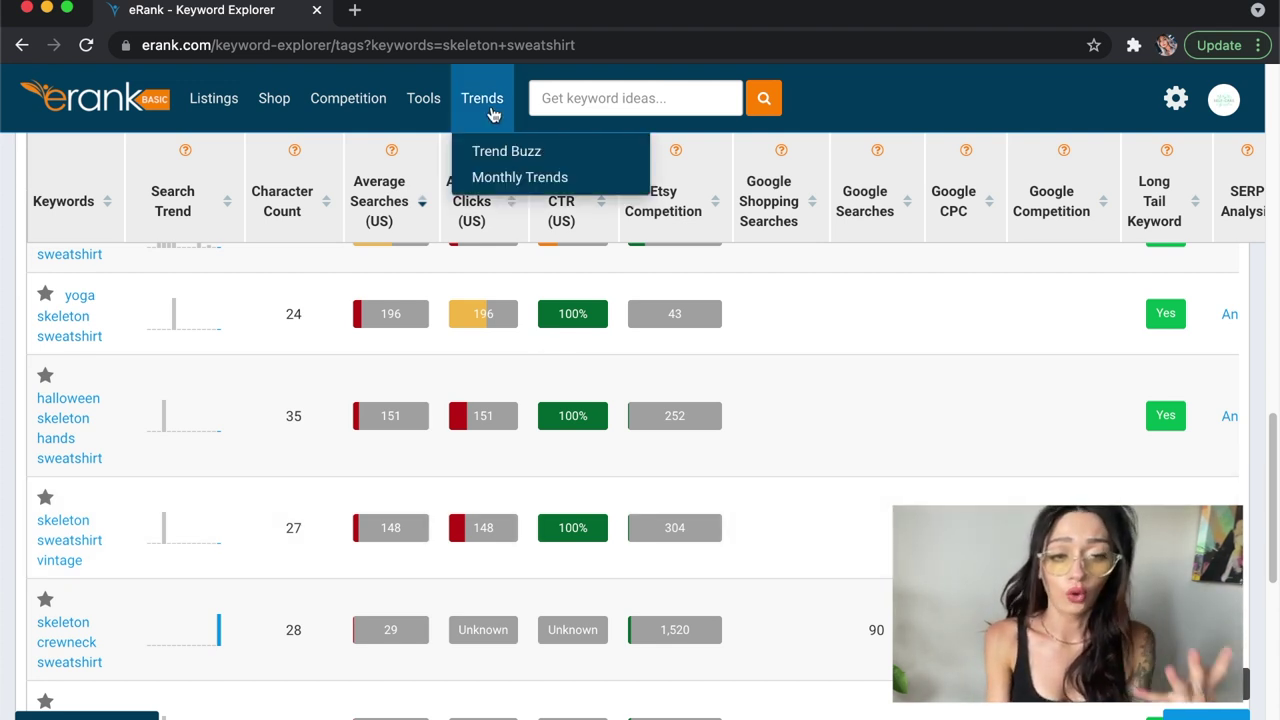
left_click(516, 184)
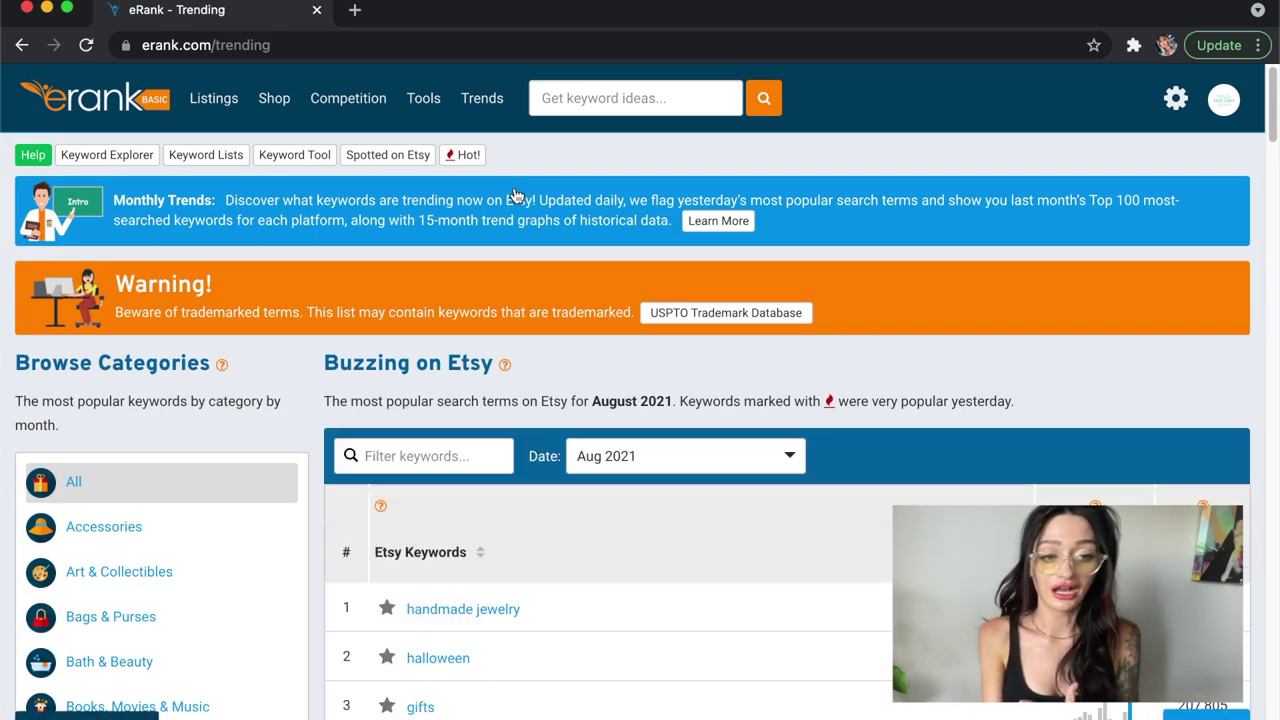
left_click(463, 169)
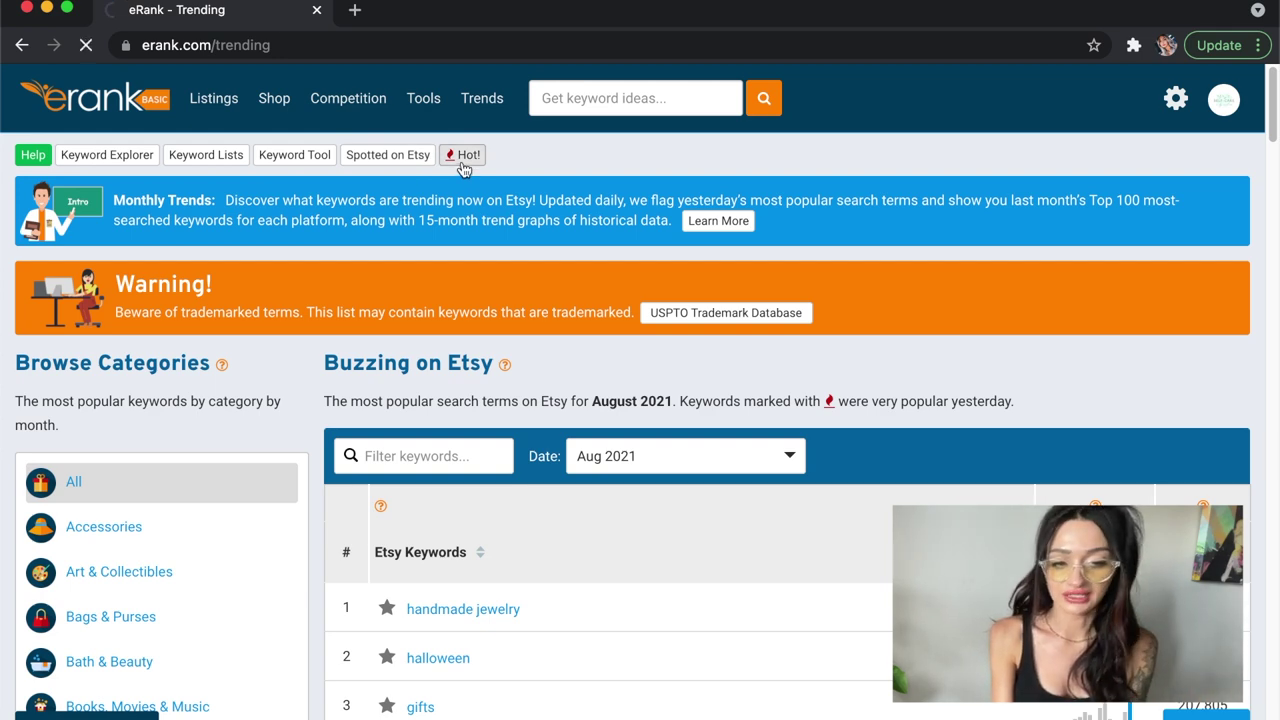
scroll(1184, 305, "down", 1)
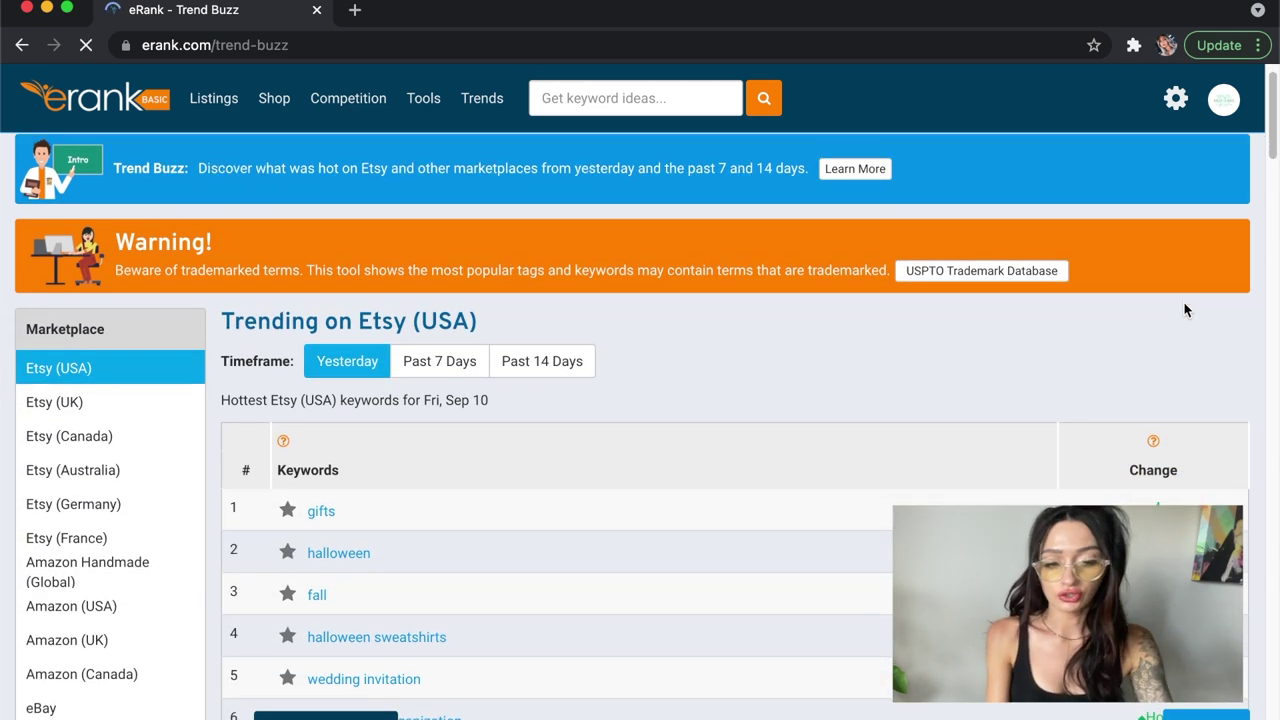
scroll(1184, 310, "down", 5)
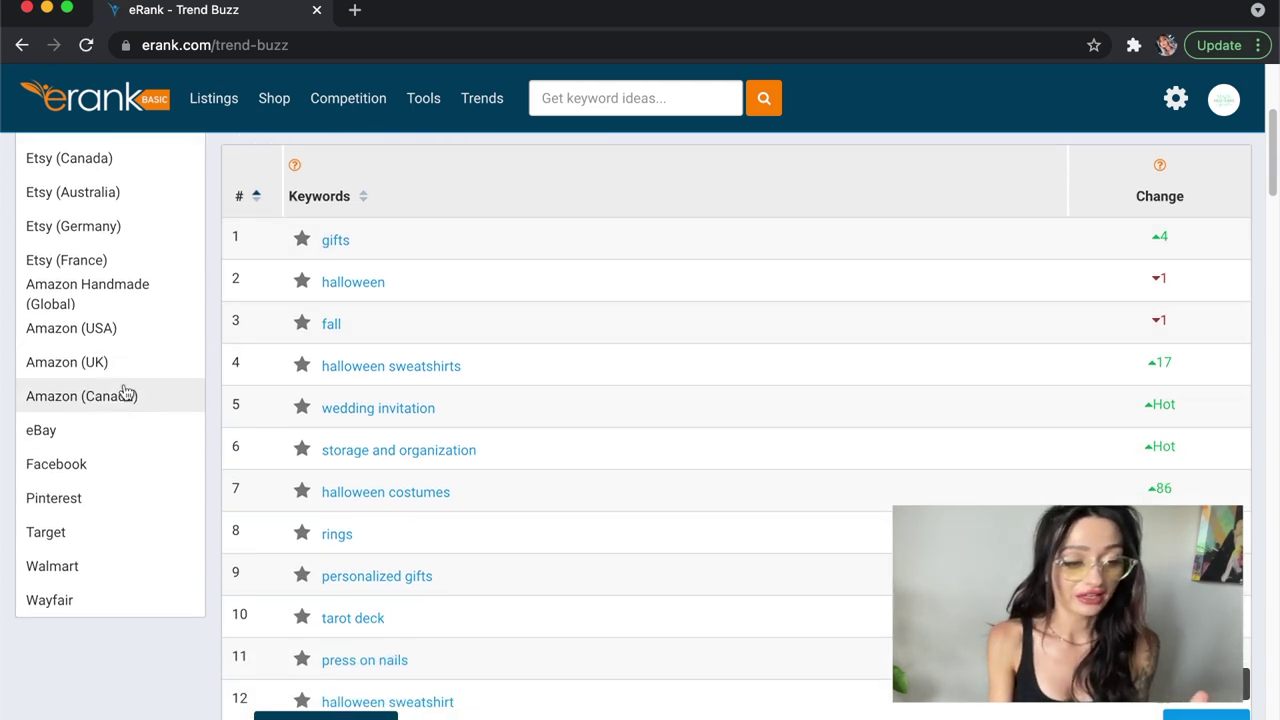
Step: Switch the Trend Buzz marketplace to Amazon (USA) and examine yesterday's hottest keywords for product ideas
left_click(117, 345)
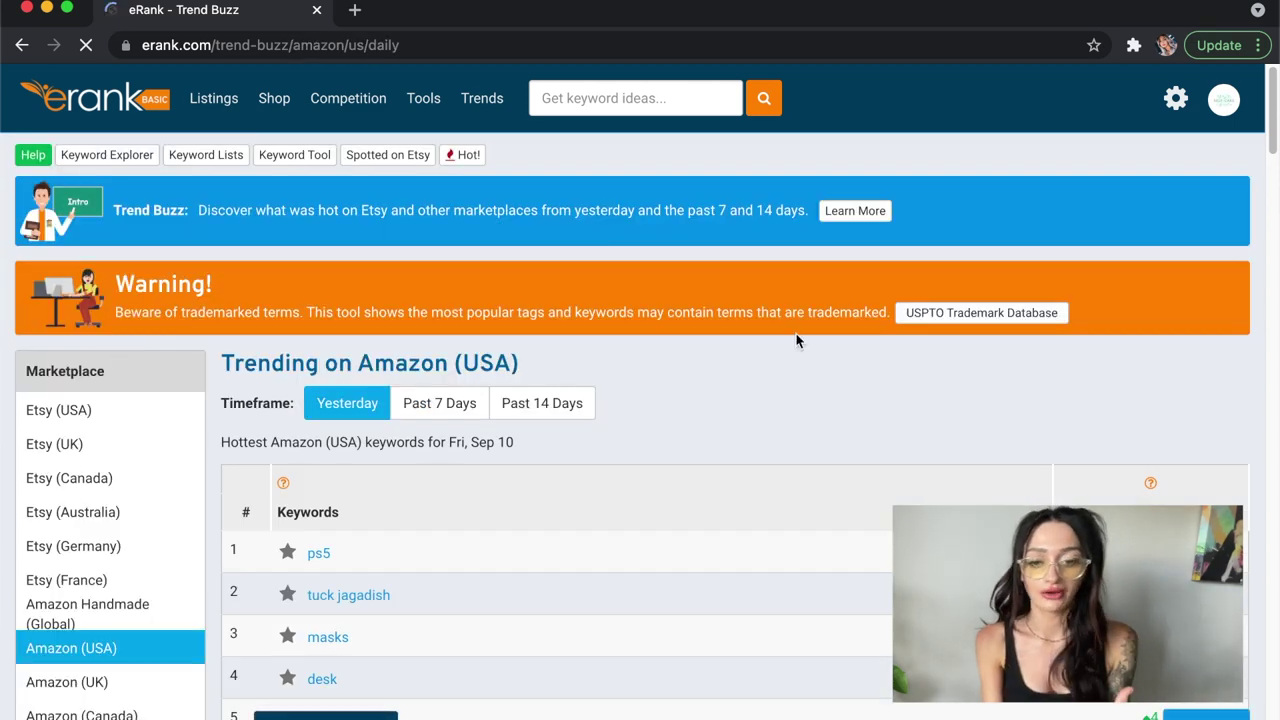
scroll(795, 340, "down", 3)
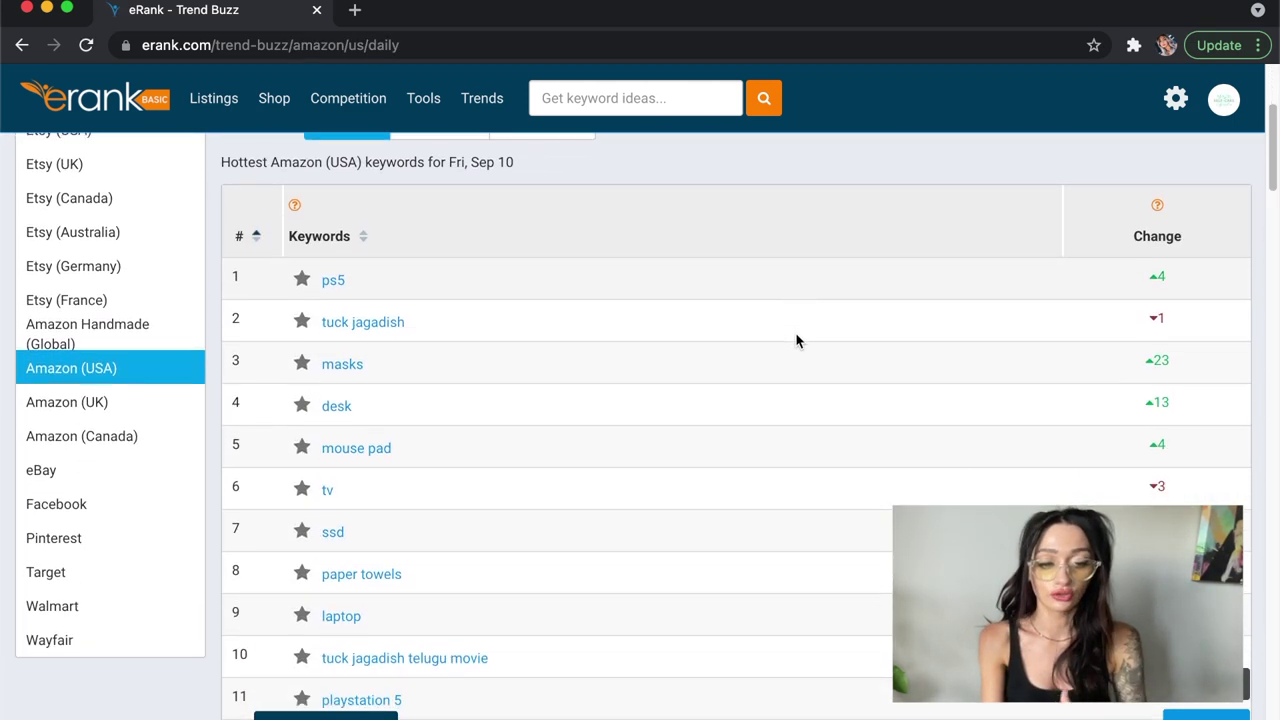
scroll(448, 677, "down", 1)
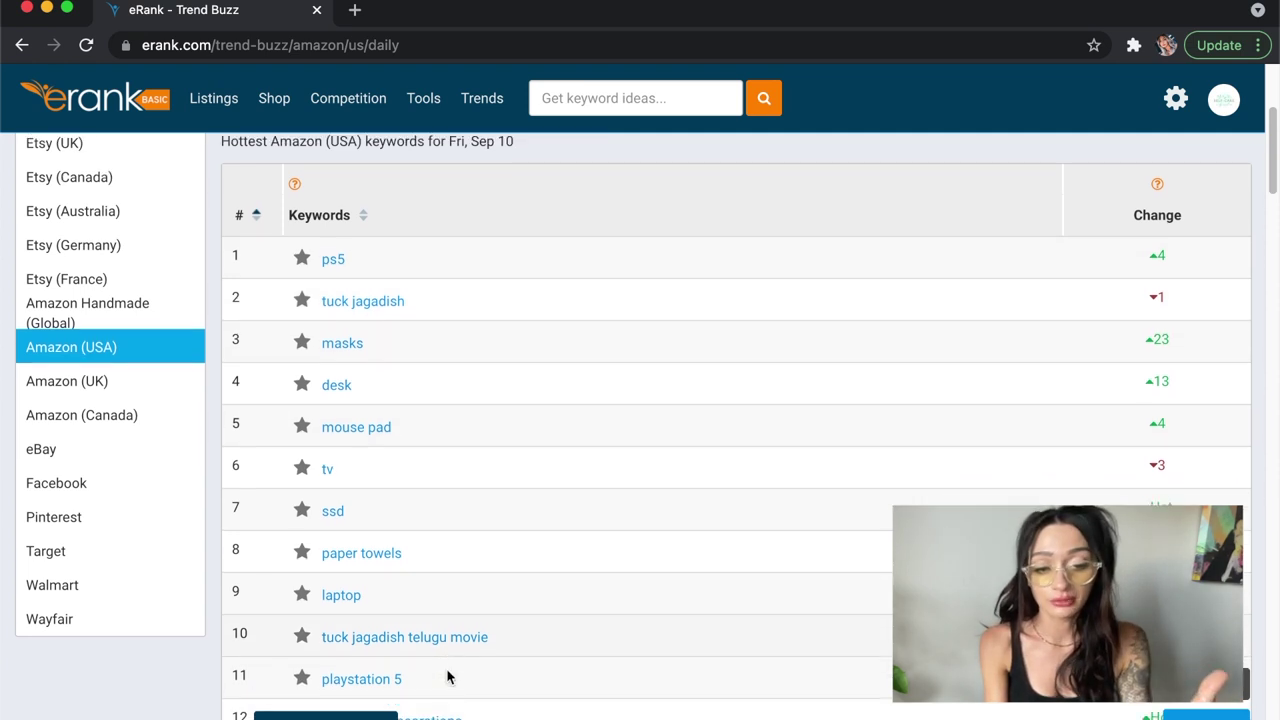
scroll(448, 677, "down", 3)
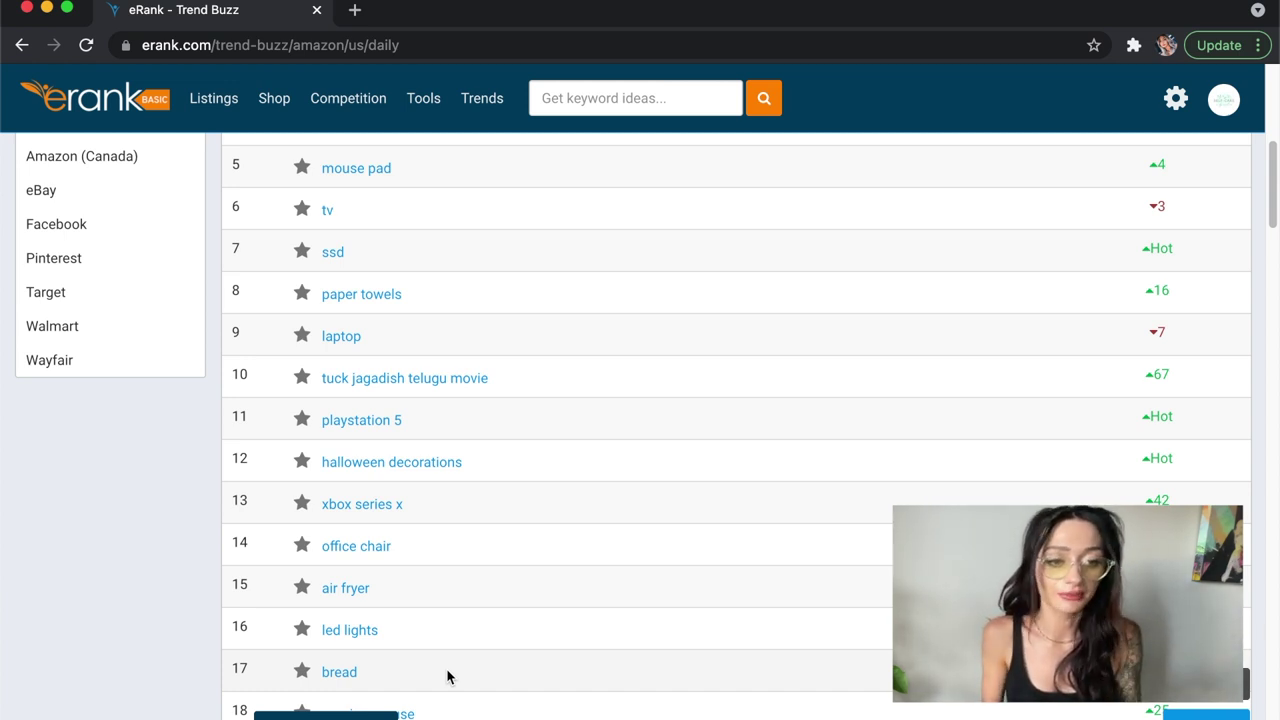
scroll(448, 677, "down", 4)
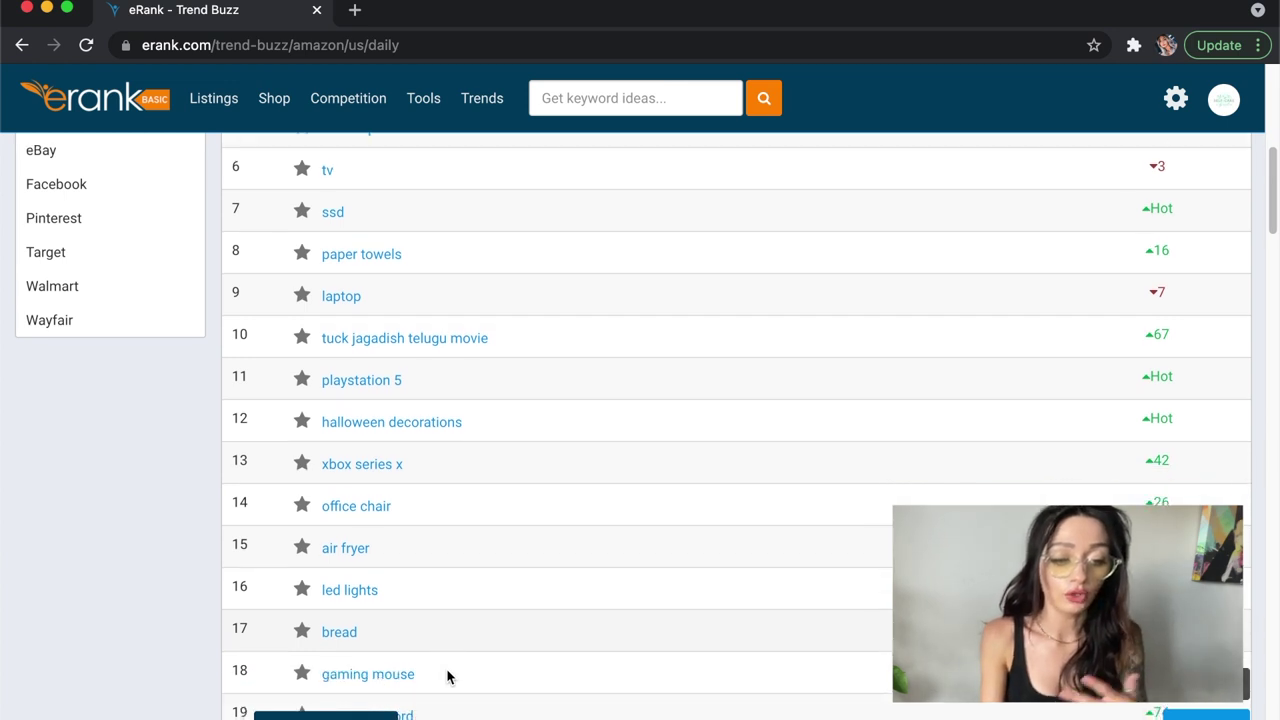
scroll(448, 677, "down", 4)
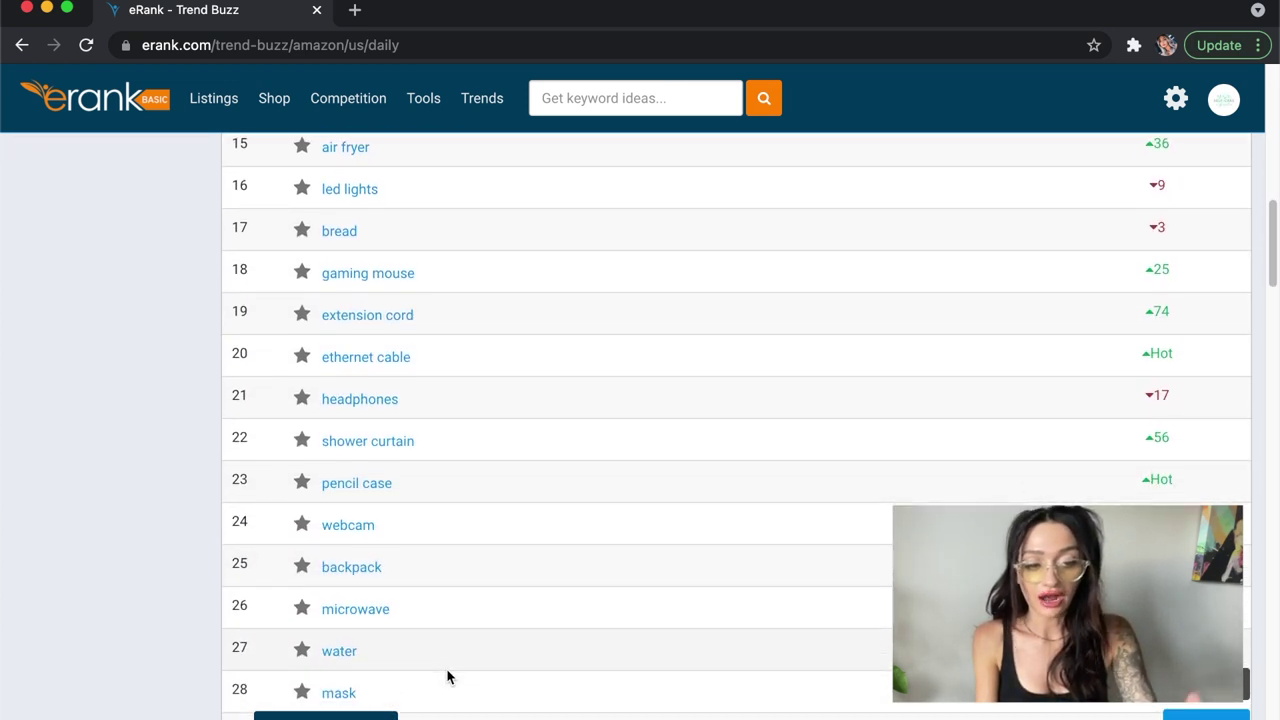
scroll(448, 677, "down", 1)
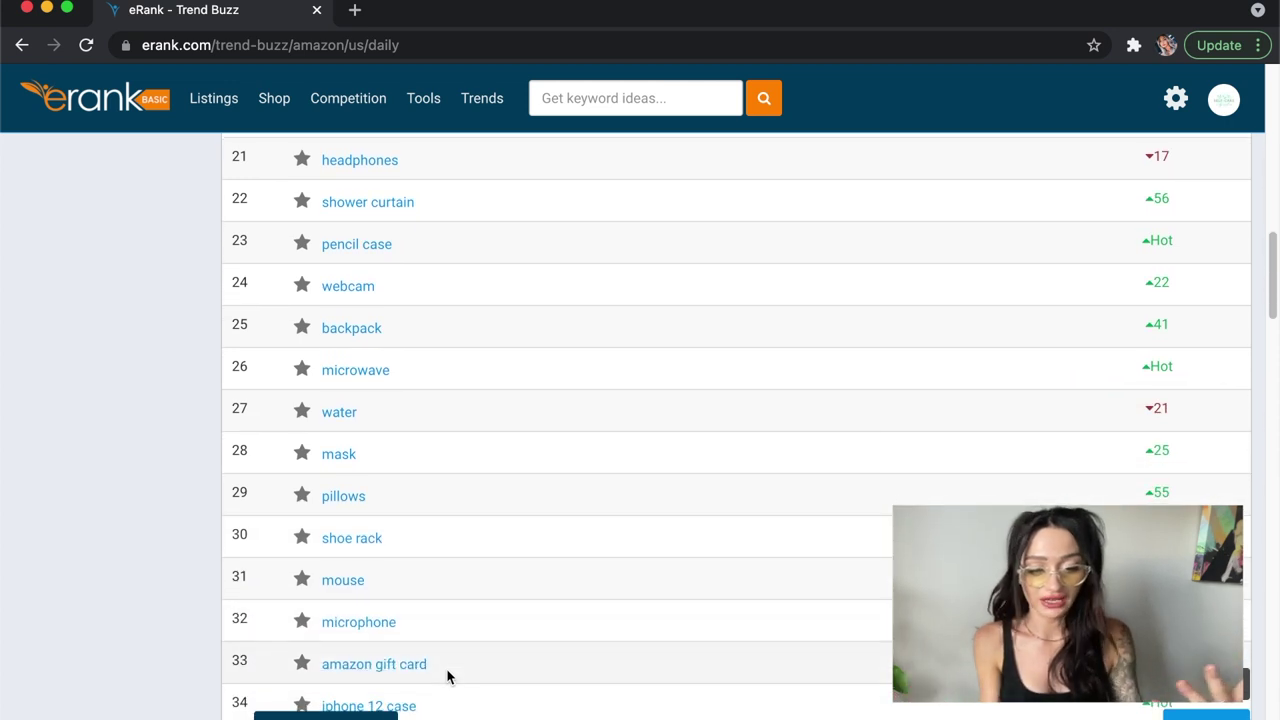
scroll(448, 677, "down", 4)
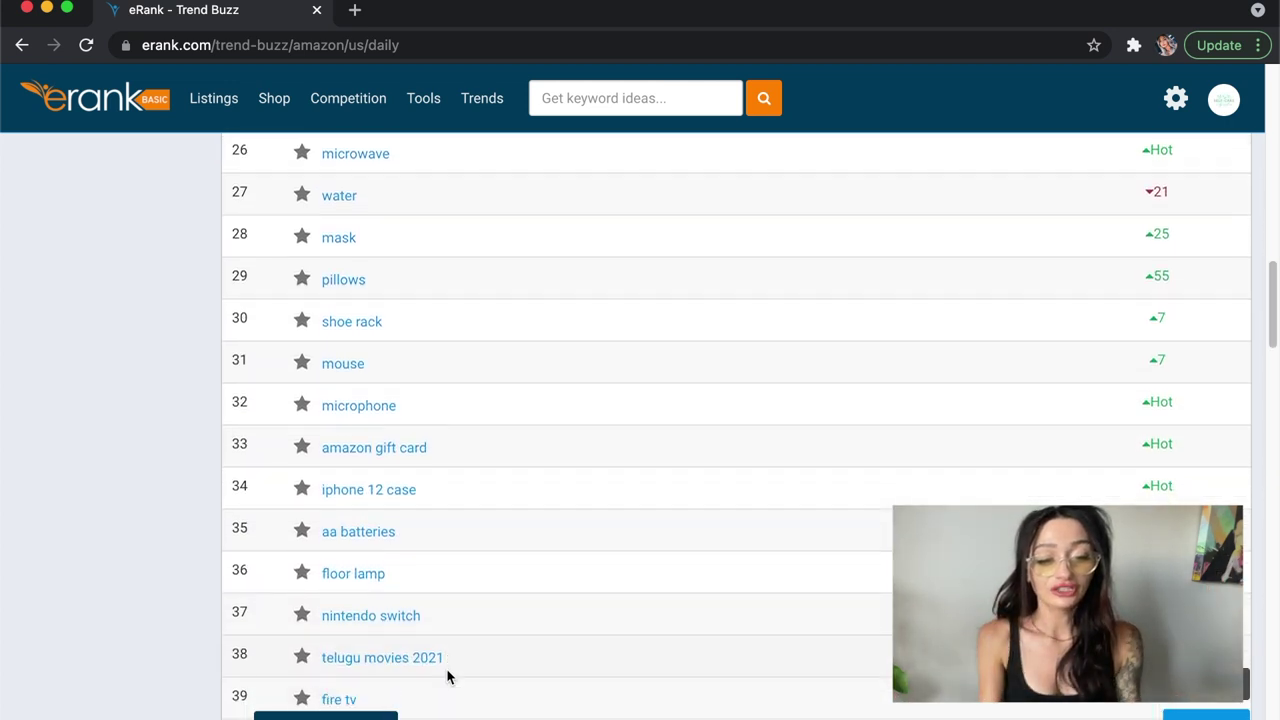